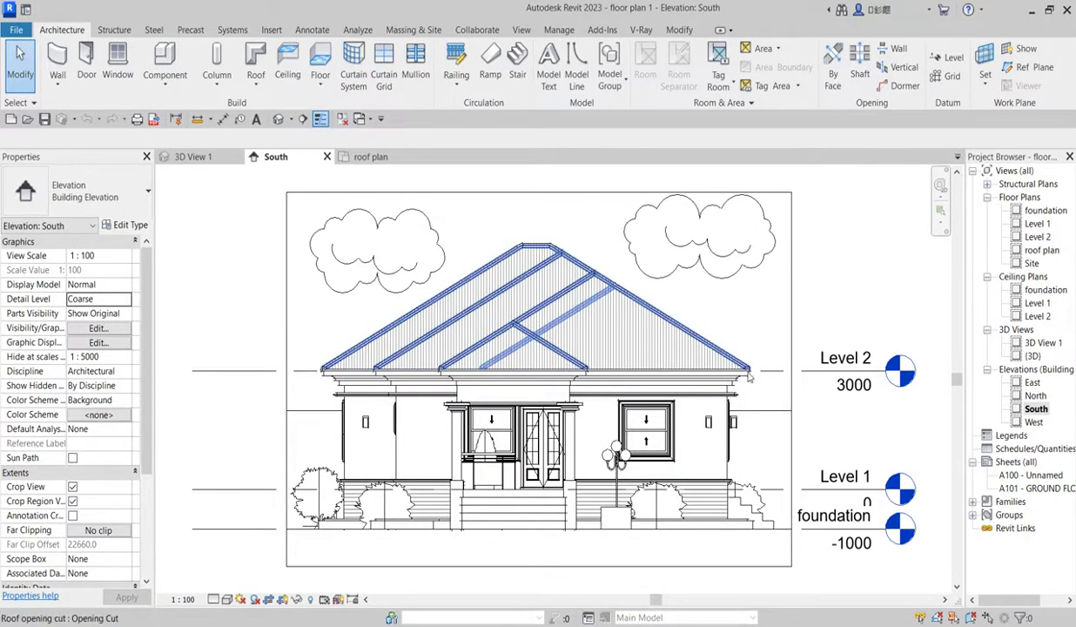
Check the roof plan view, then return to the South elevation
scroll(748, 376, up, 5)
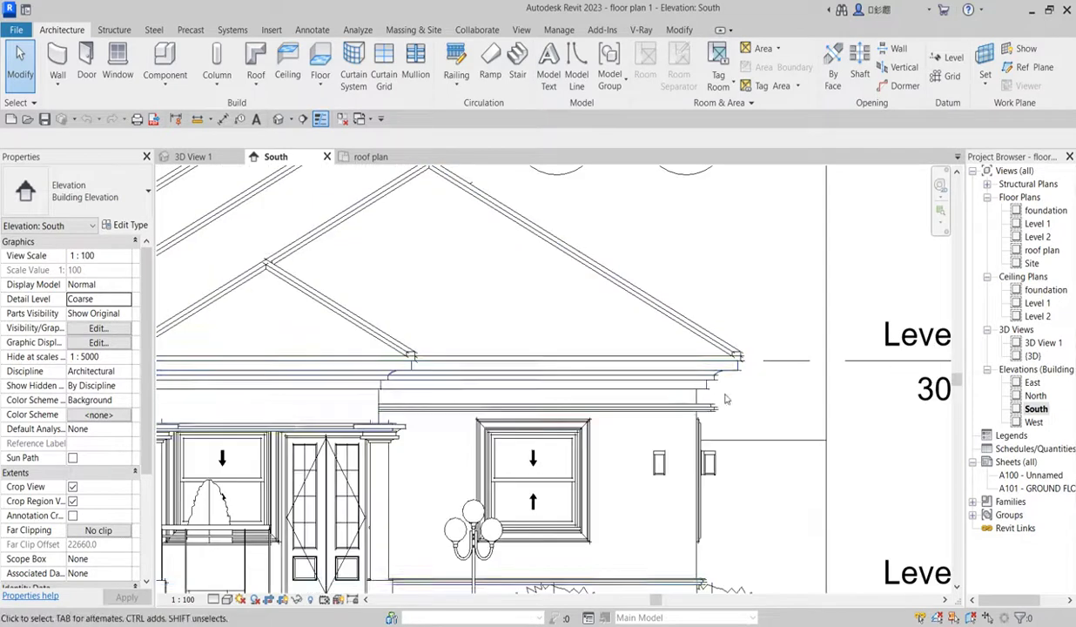
scroll(579, 370, down, 4)
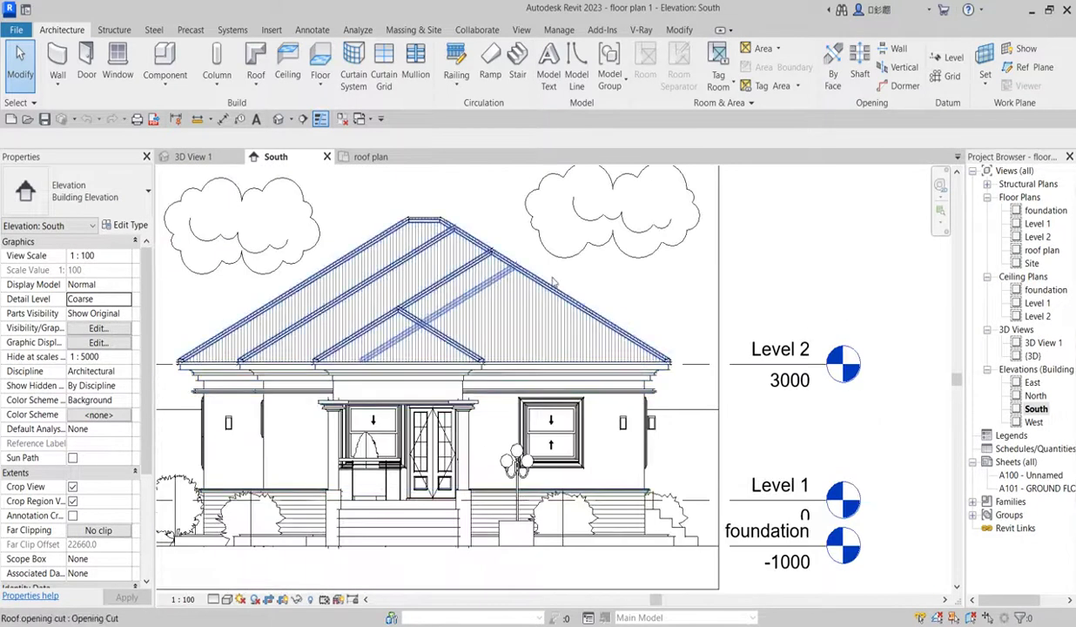
double_click(1042, 249)
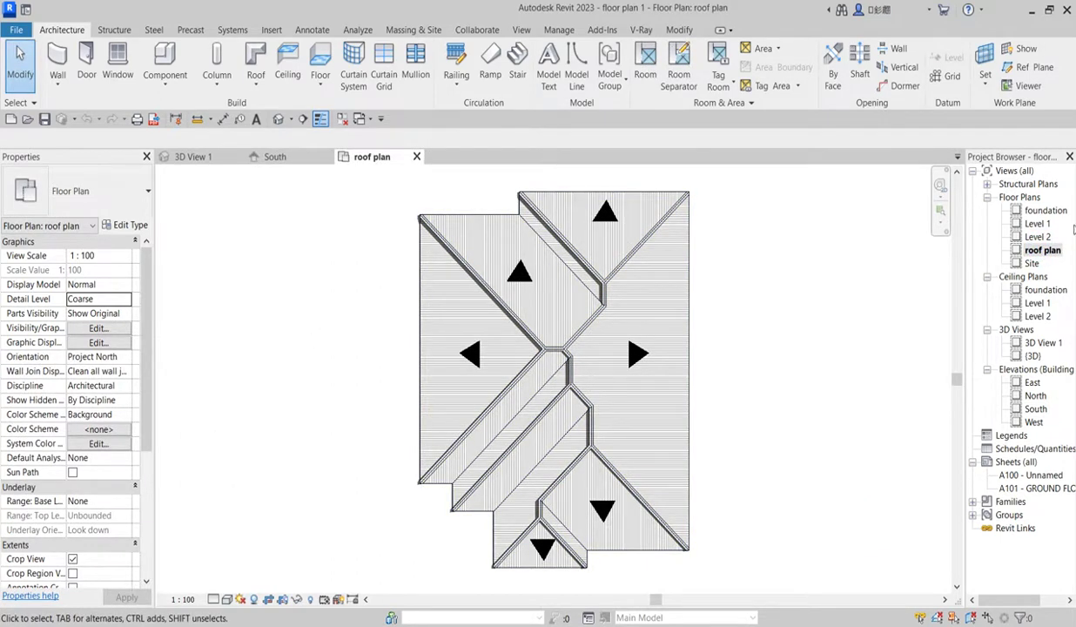
double_click(1035, 410)
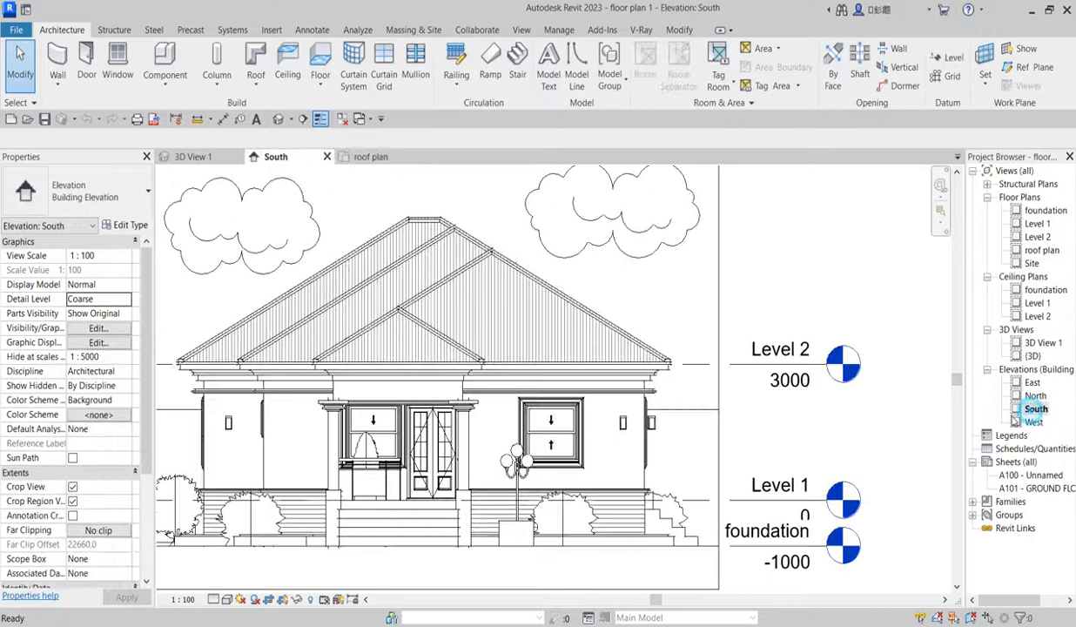
scroll(653, 411, down, 4)
scroll(428, 418, up, 3)
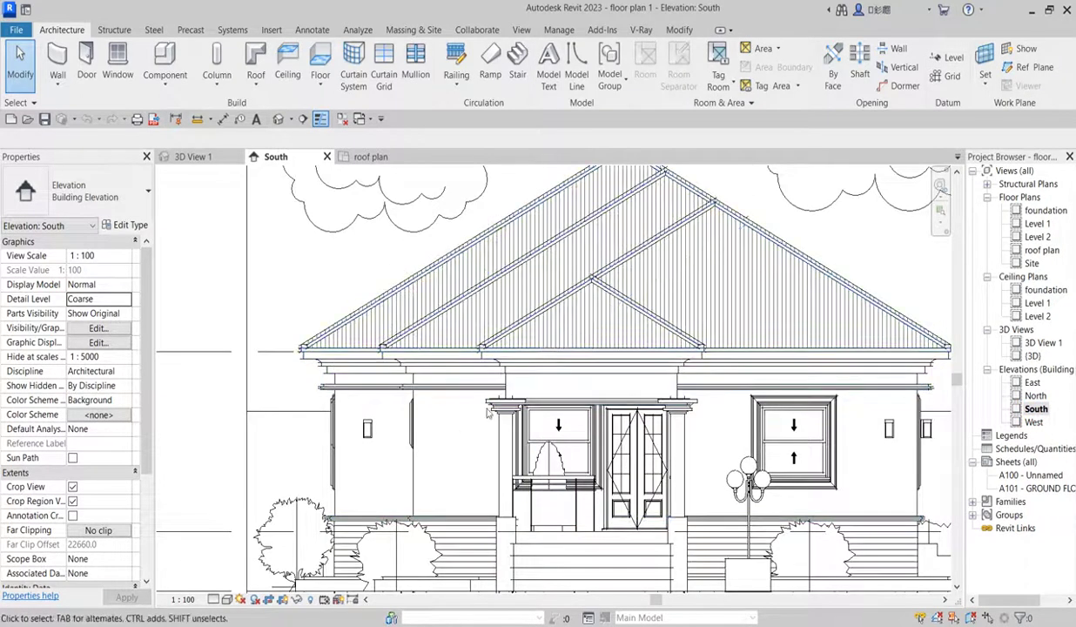
scroll(452, 413, down, 2)
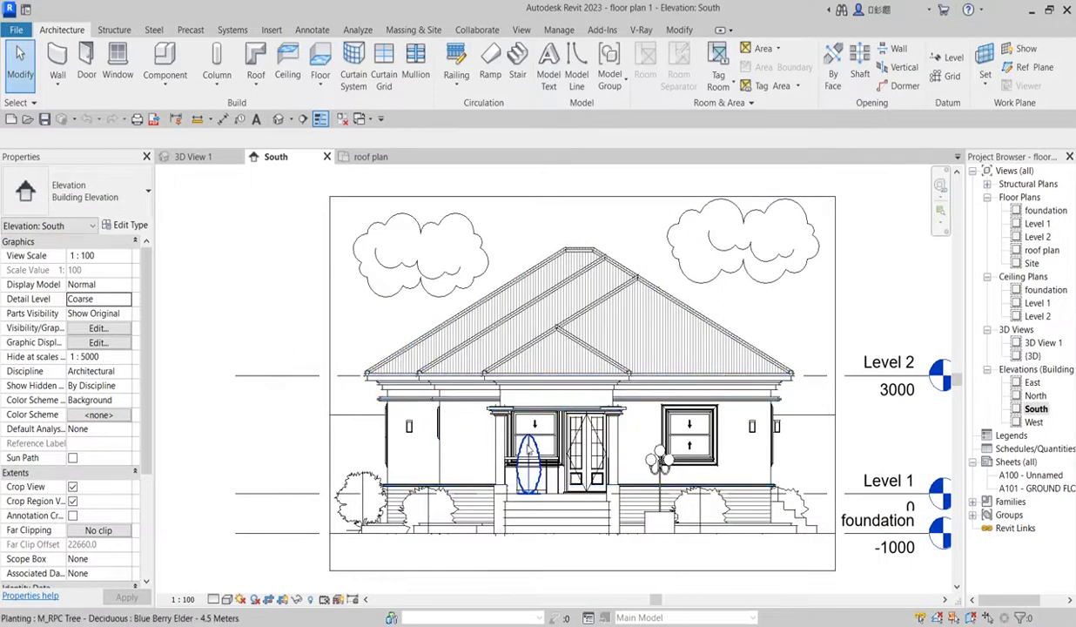
scroll(766, 397, up, 1)
scroll(749, 390, up, 3)
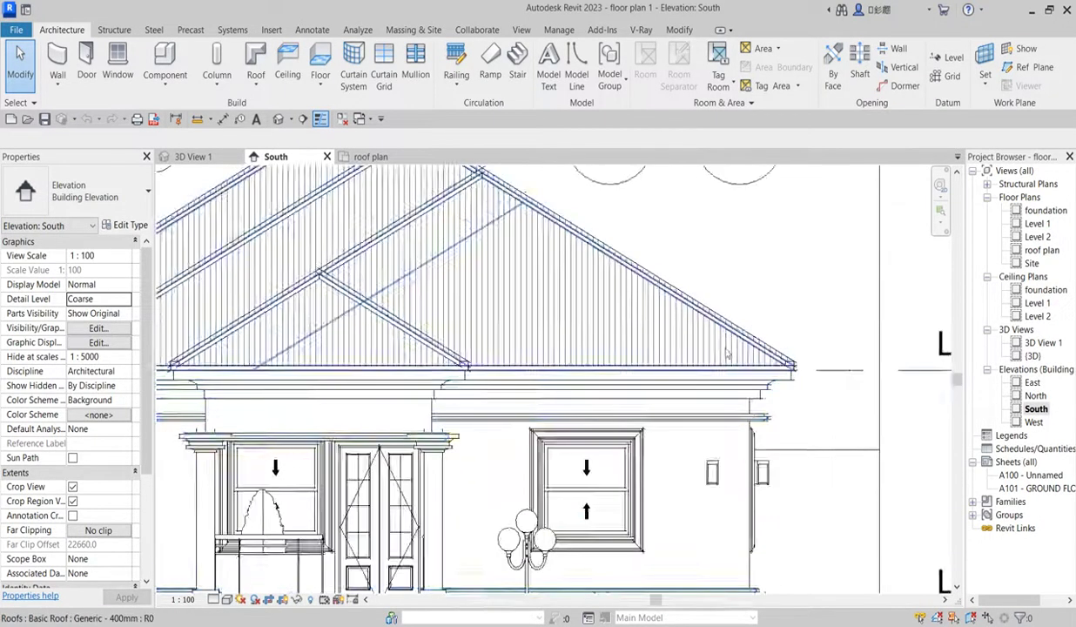
scroll(795, 373, down, 2)
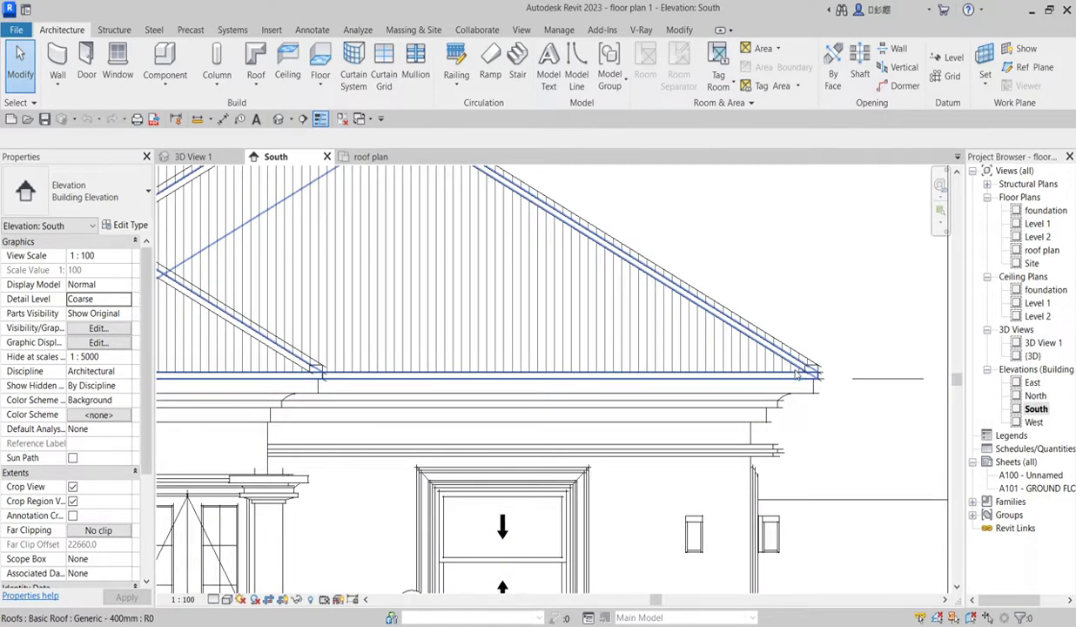
Change the main hip roof's slope to 35° and apply it
click(783, 383)
scroll(758, 383, down, 2)
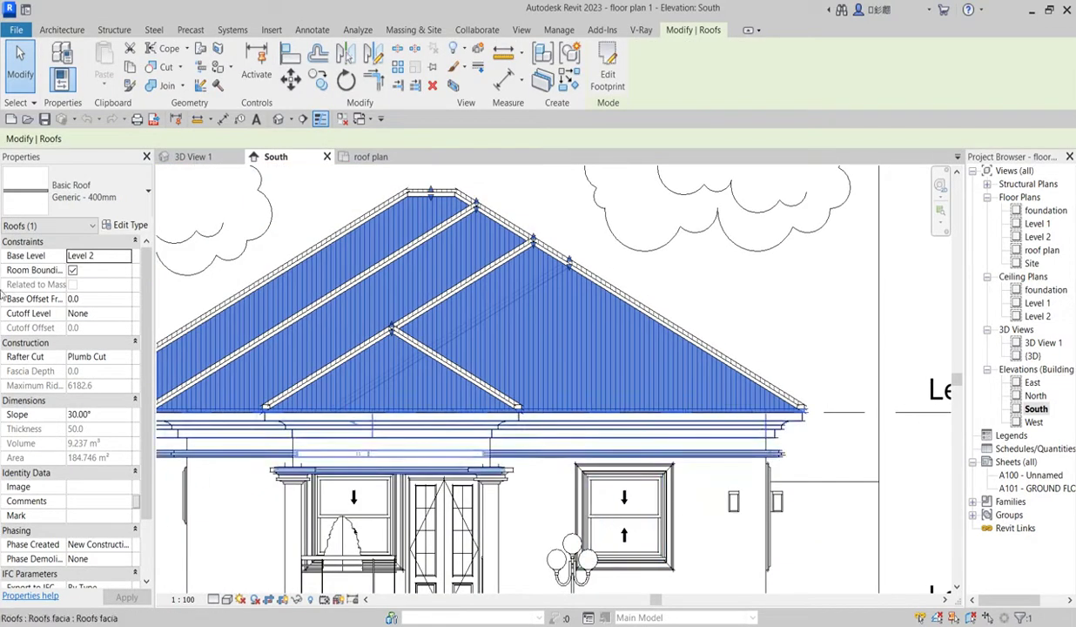
click(105, 415)
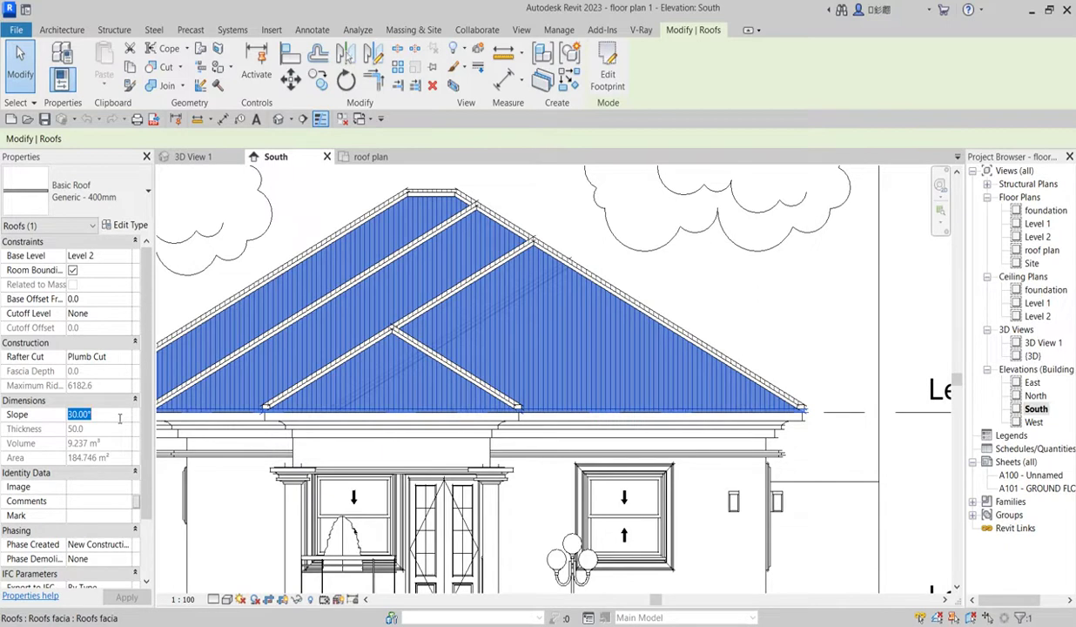
text(35)
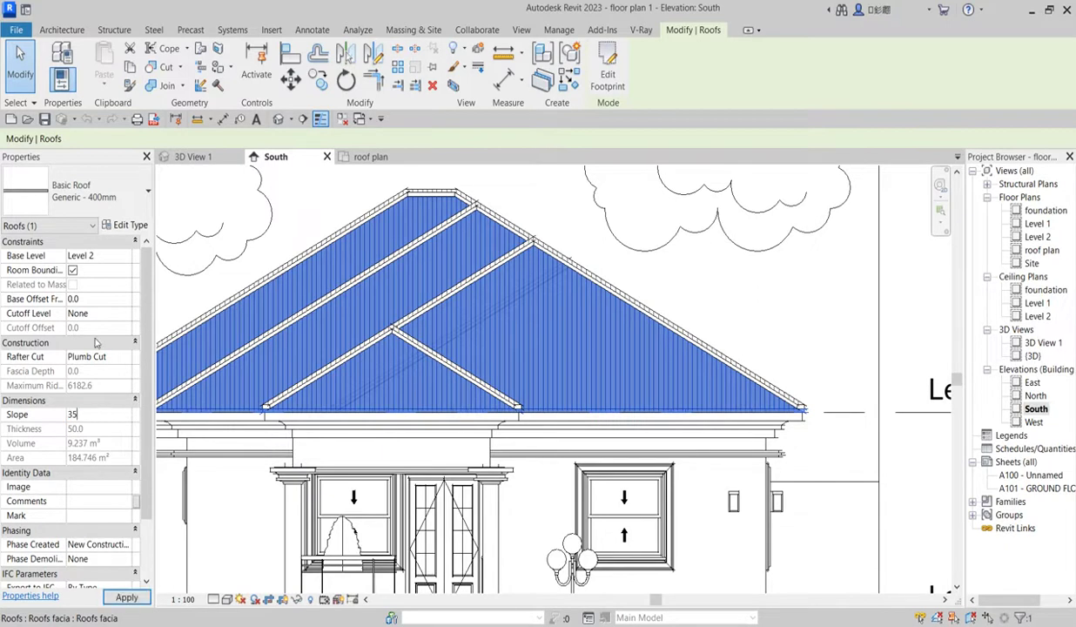
click(126, 598)
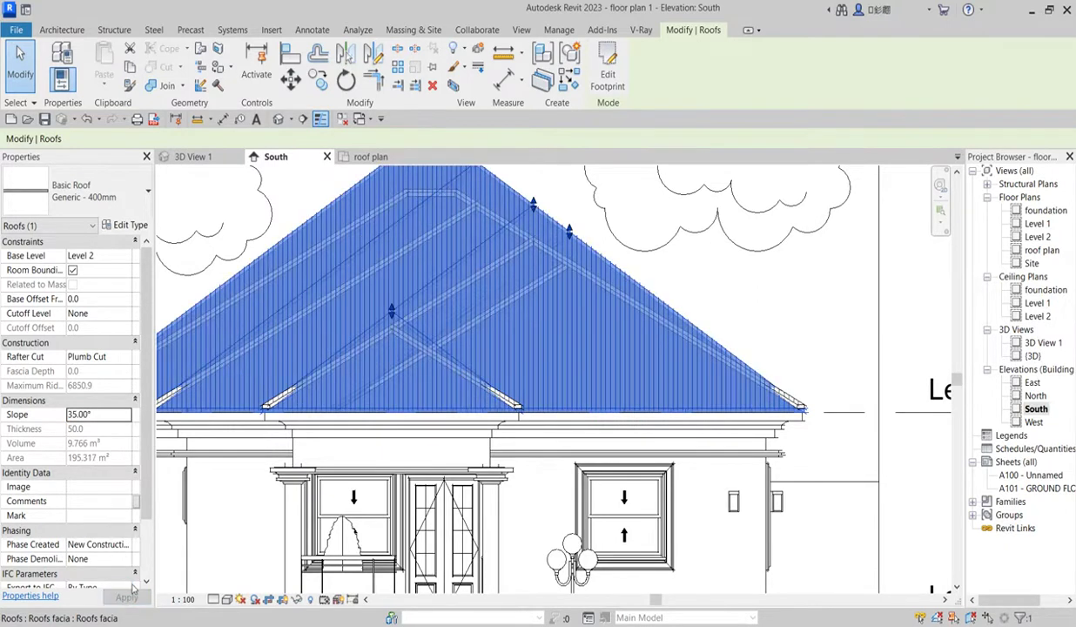
key(Escape)
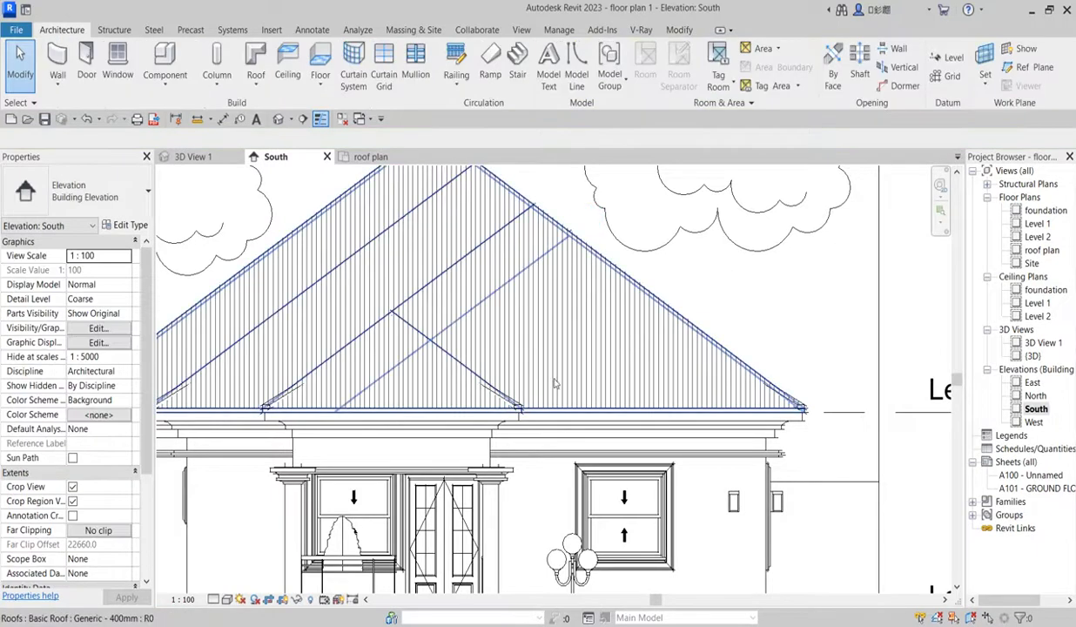
scroll(522, 409, up, 4)
Set the smaller eave roof section's slope to 35° so it matches the main roof
scroll(524, 452, up, 5)
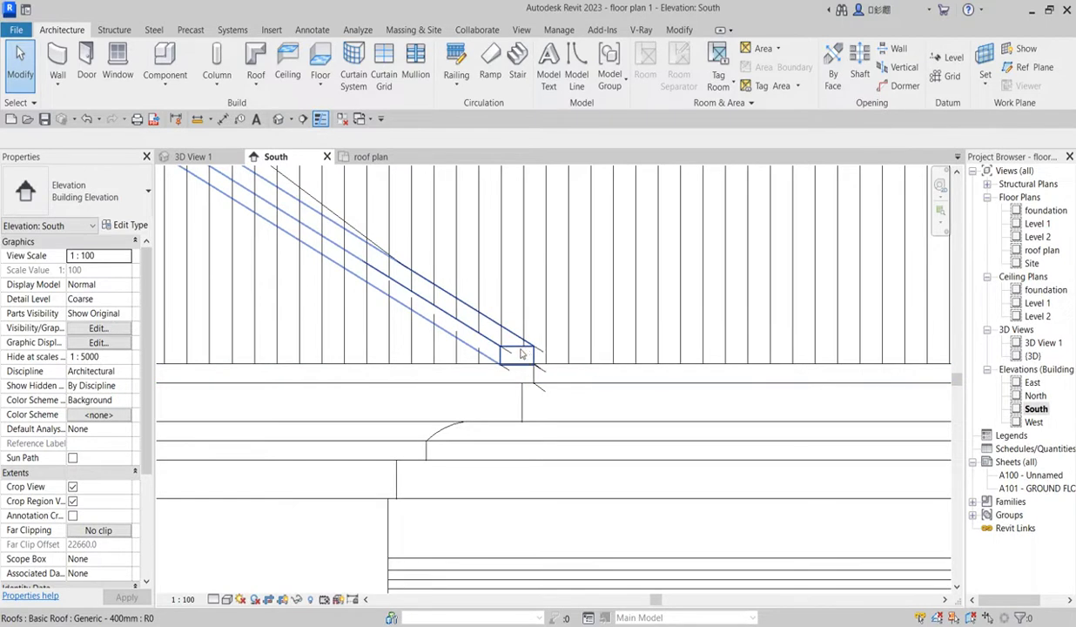
click(521, 353)
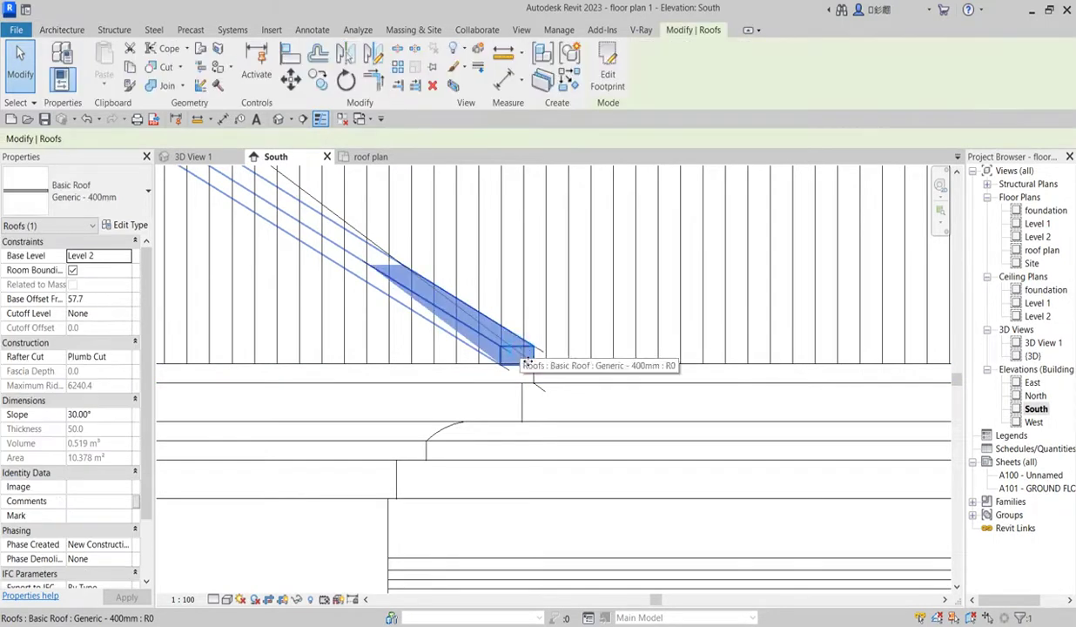
scroll(523, 362, down, 2)
click(111, 416)
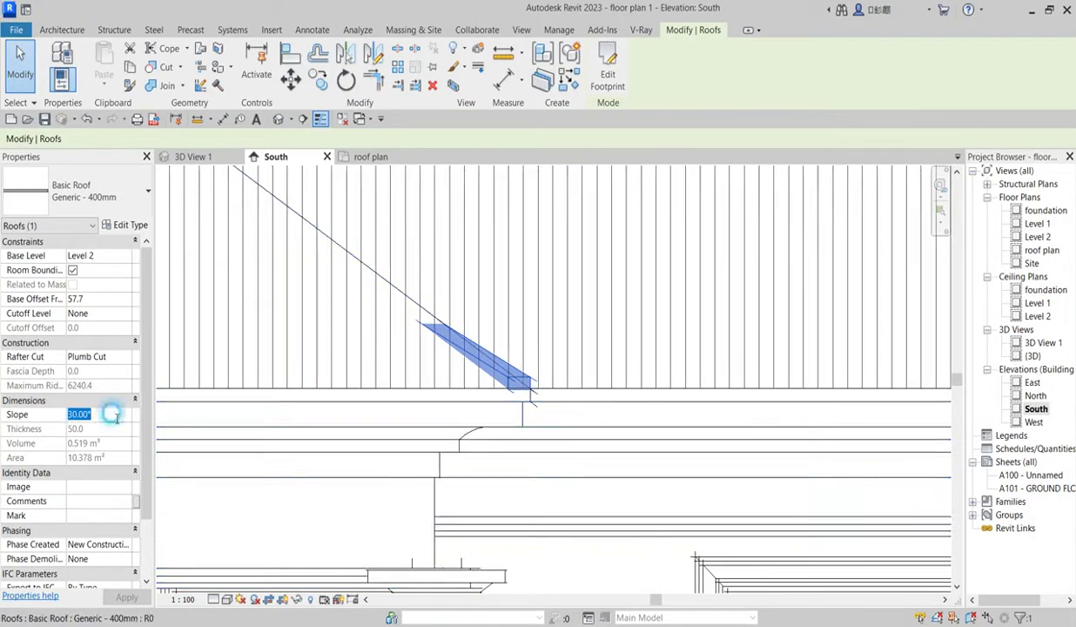
text(3)
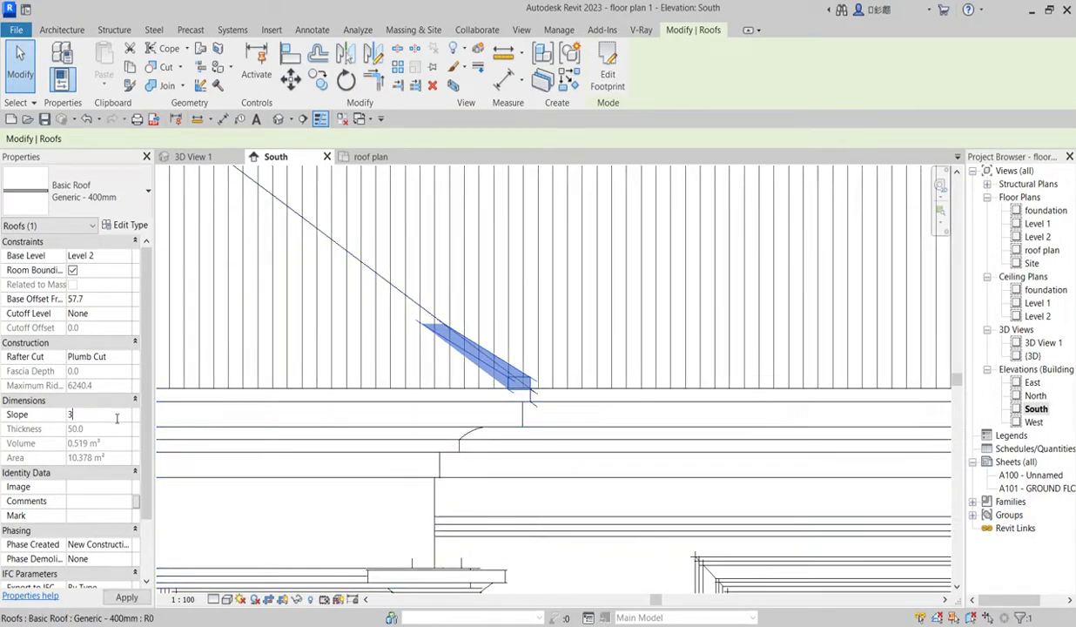
text(5)
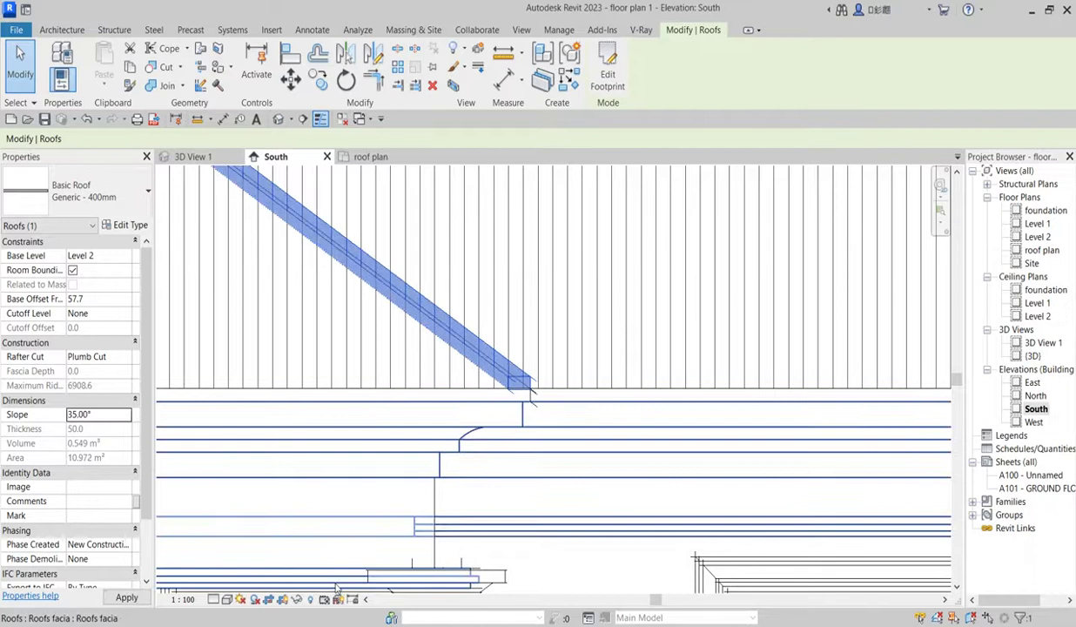
click(370, 511)
scroll(502, 459, down, 5)
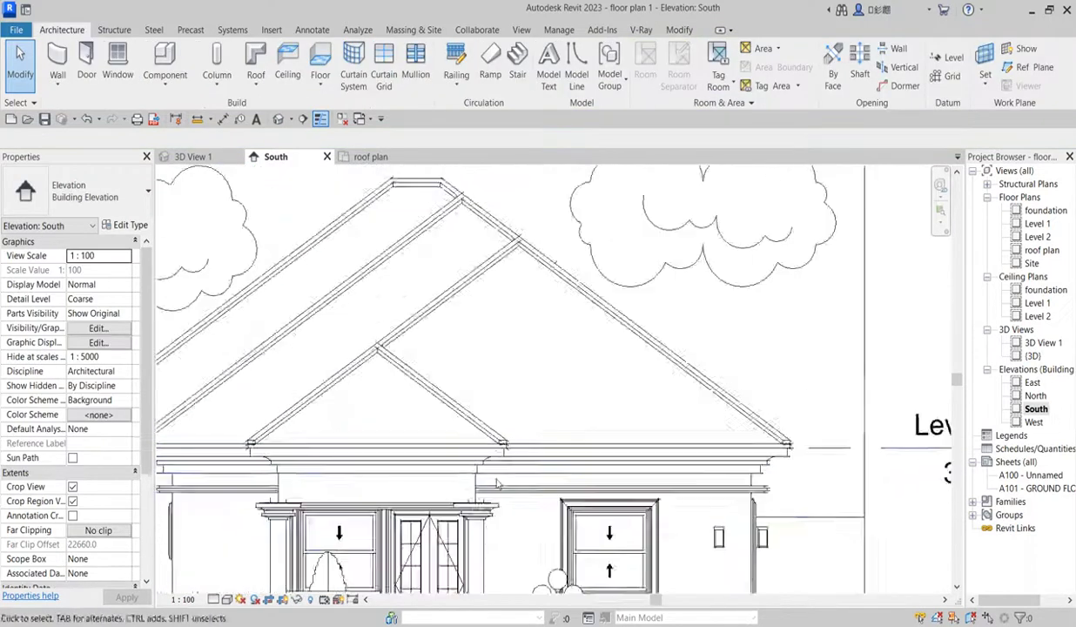
scroll(615, 415, up, 4)
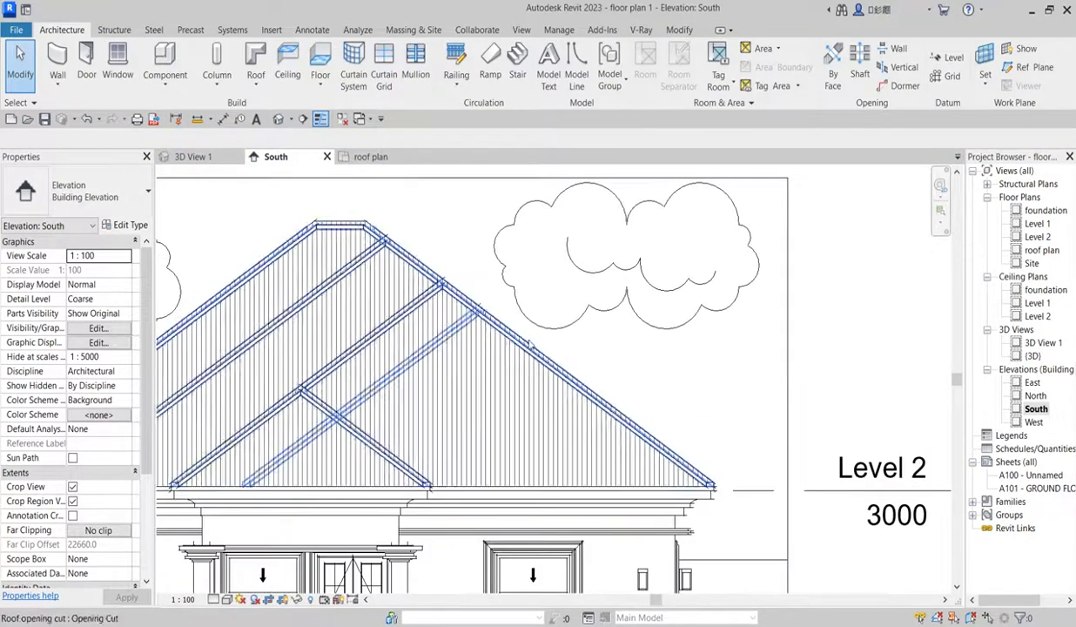
scroll(616, 415, down, 2)
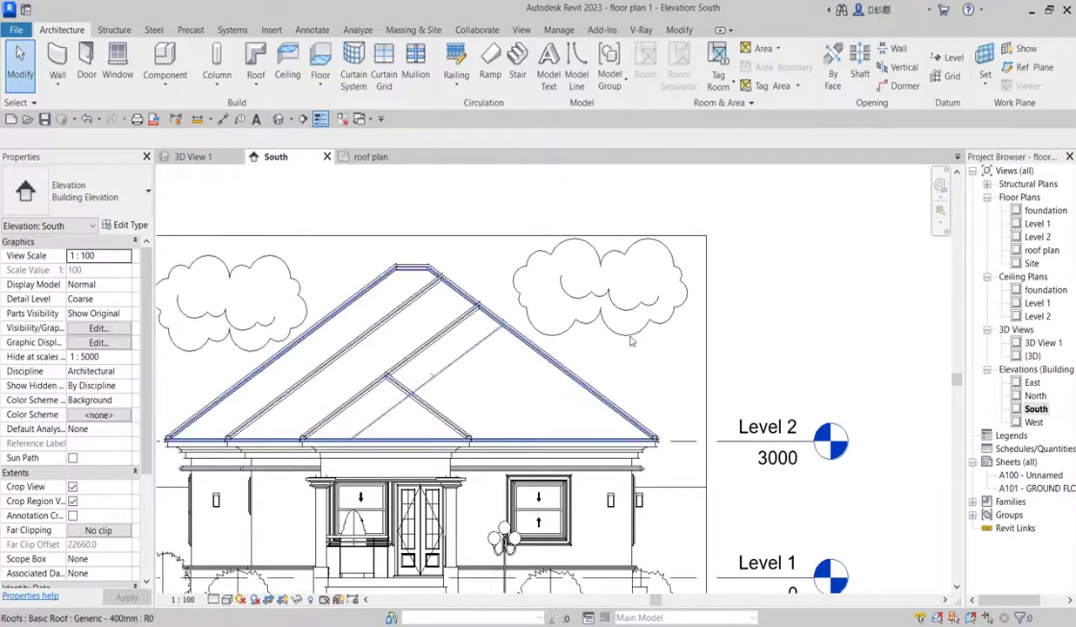
double_click(1042, 250)
scroll(579, 357, up, 3)
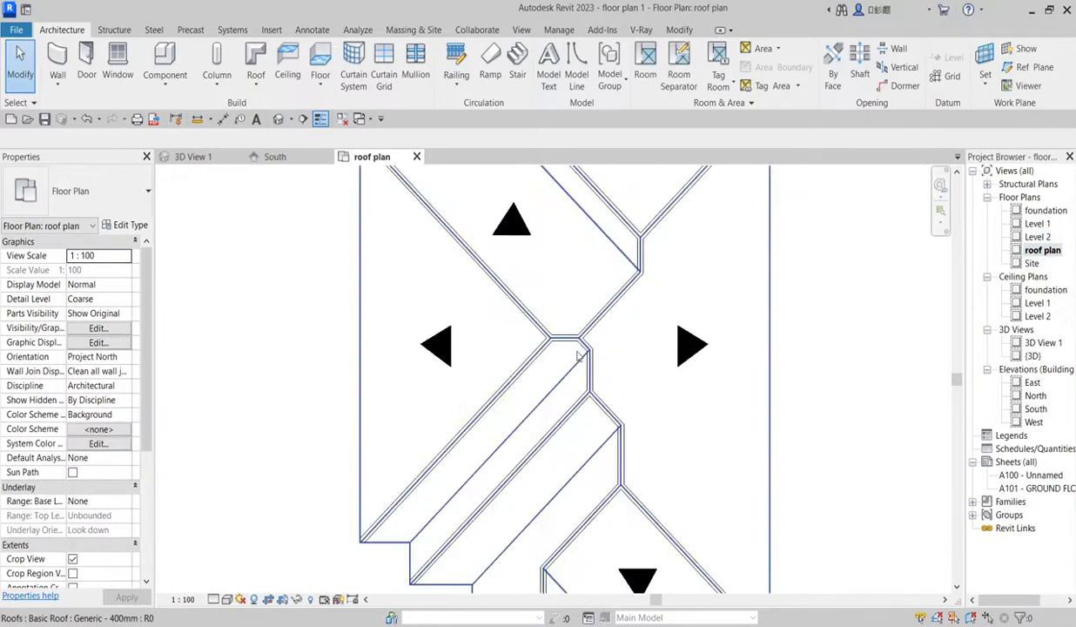
scroll(579, 357, up, 1)
scroll(882, 384, up, 1)
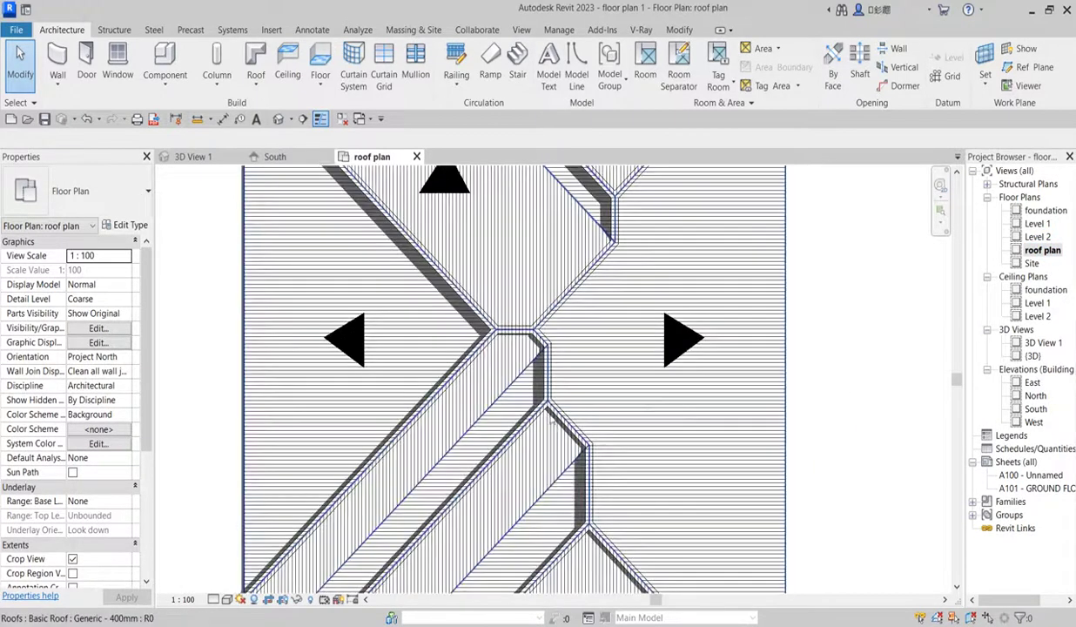
scroll(551, 408, up, 2)
scroll(537, 321, down, 4)
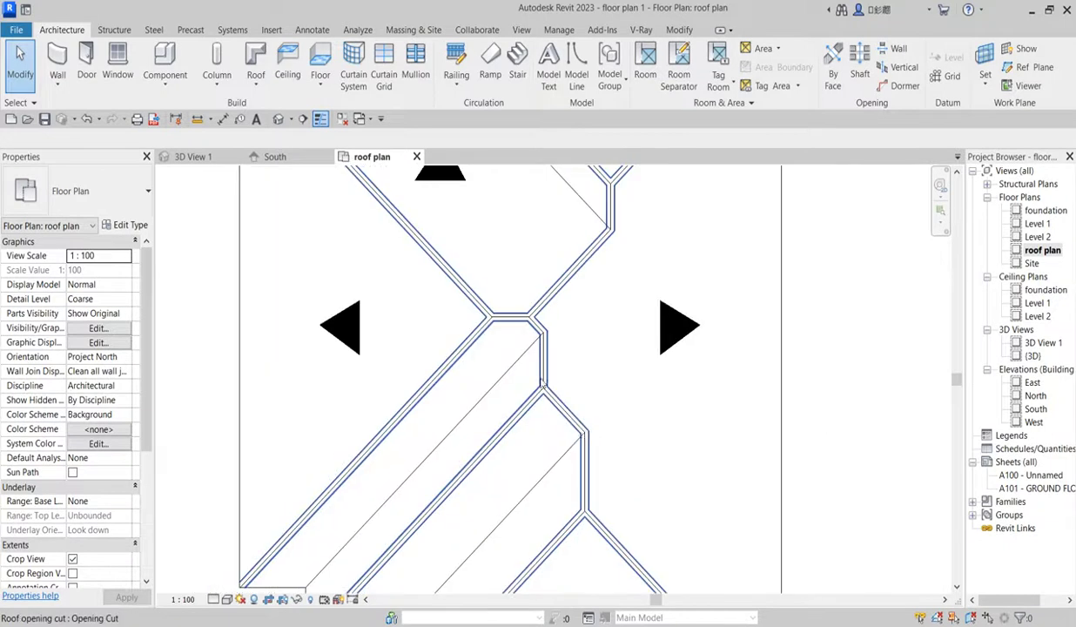
scroll(522, 465, down, 1)
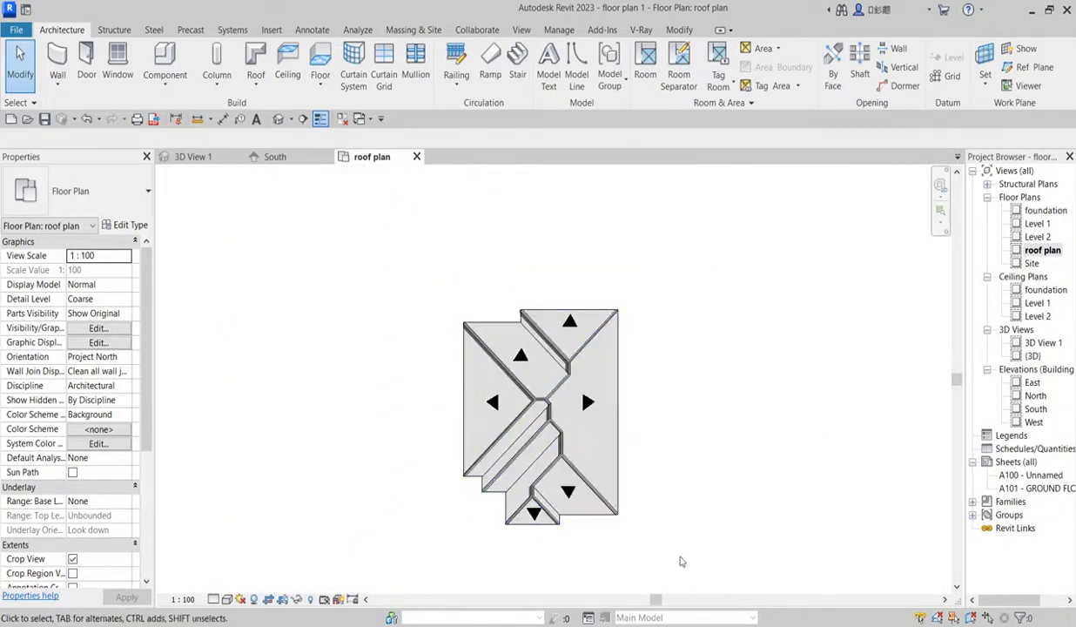
double_click(1035, 409)
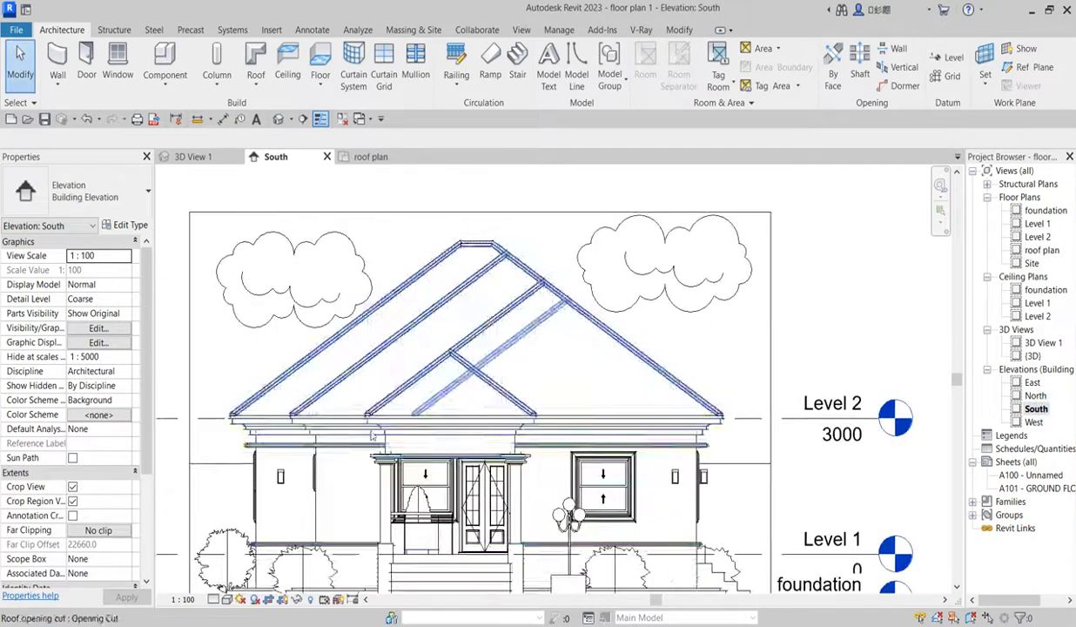
scroll(319, 409, up, 3)
scroll(372, 367, up, 3)
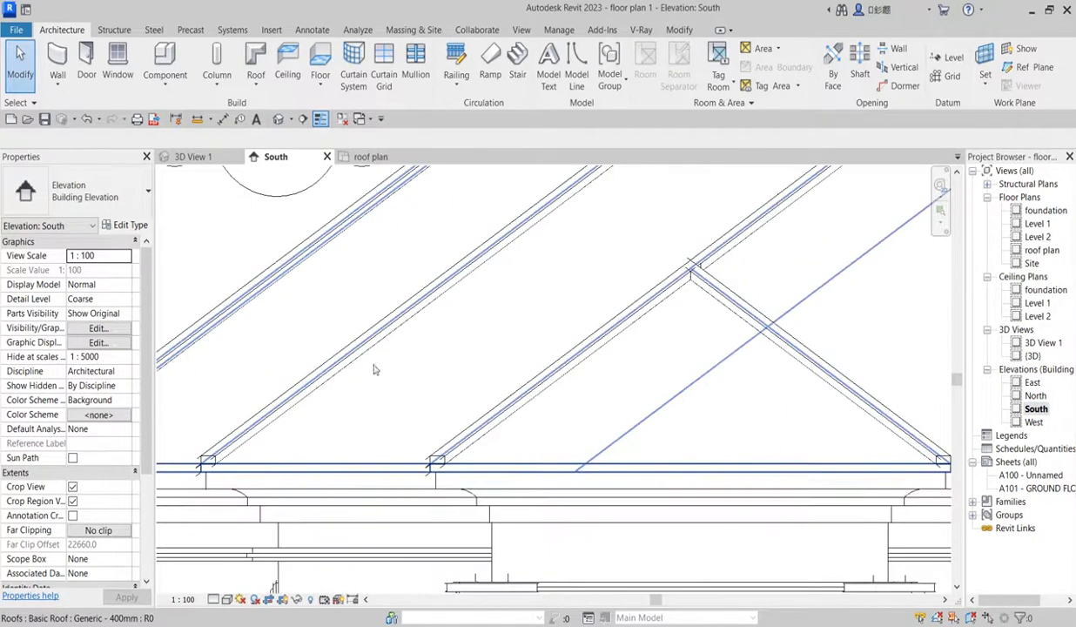
scroll(261, 427, down, 4)
scroll(231, 532, up, 3)
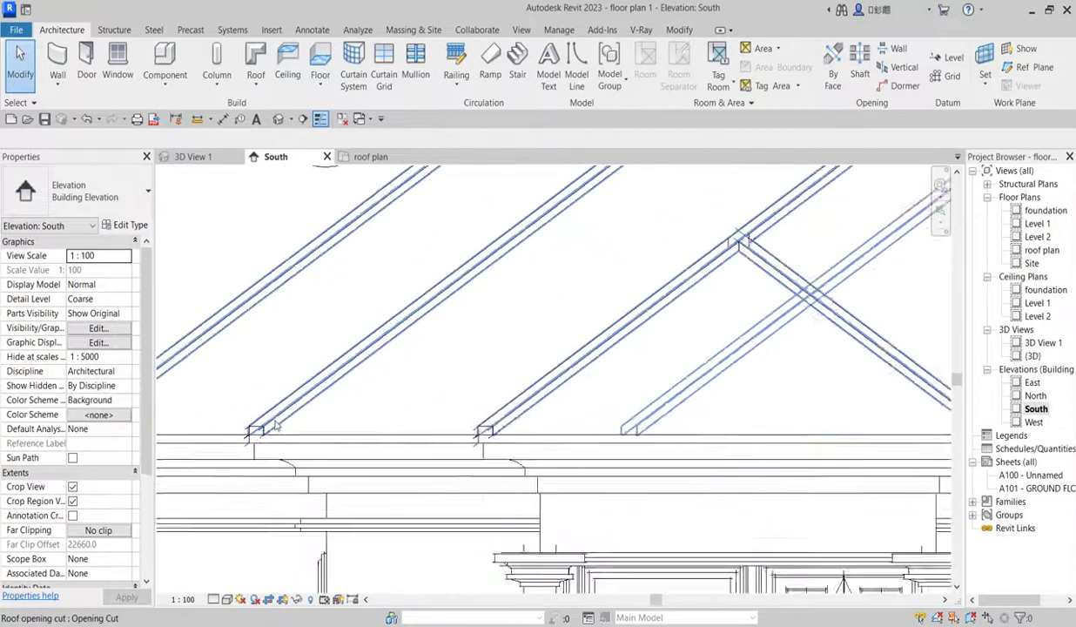
scroll(369, 541, down, 5)
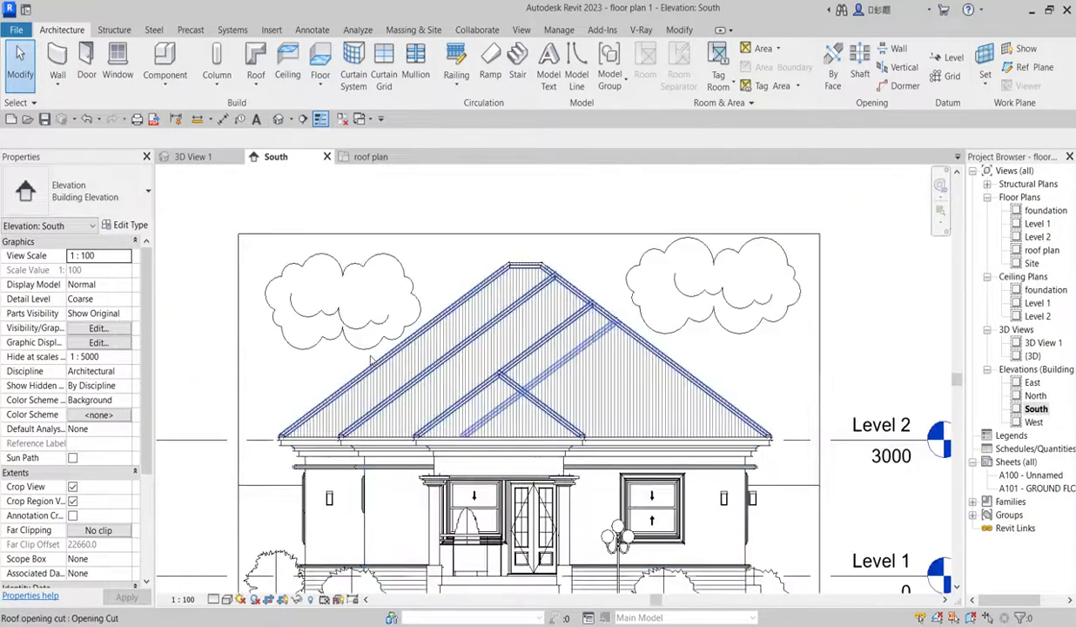
Open the Level 1 plan, zoom to the WC by the anti-room, and select the toilet's back wall
scroll(362, 488, down, 2)
scroll(350, 418, up, 4)
scroll(353, 387, up, 2)
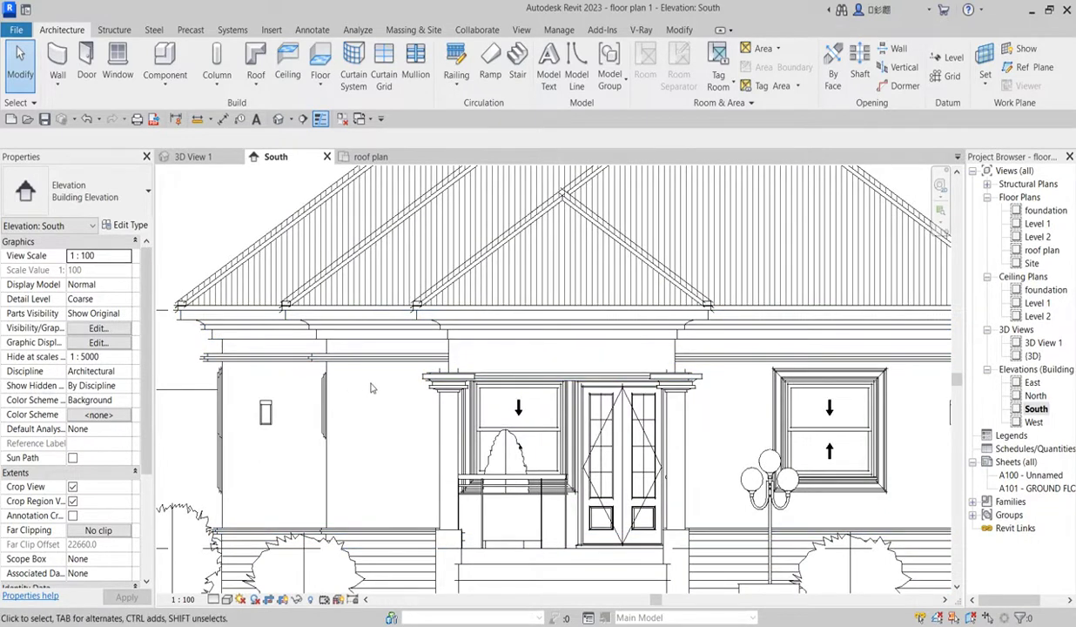
scroll(410, 470, down, 2)
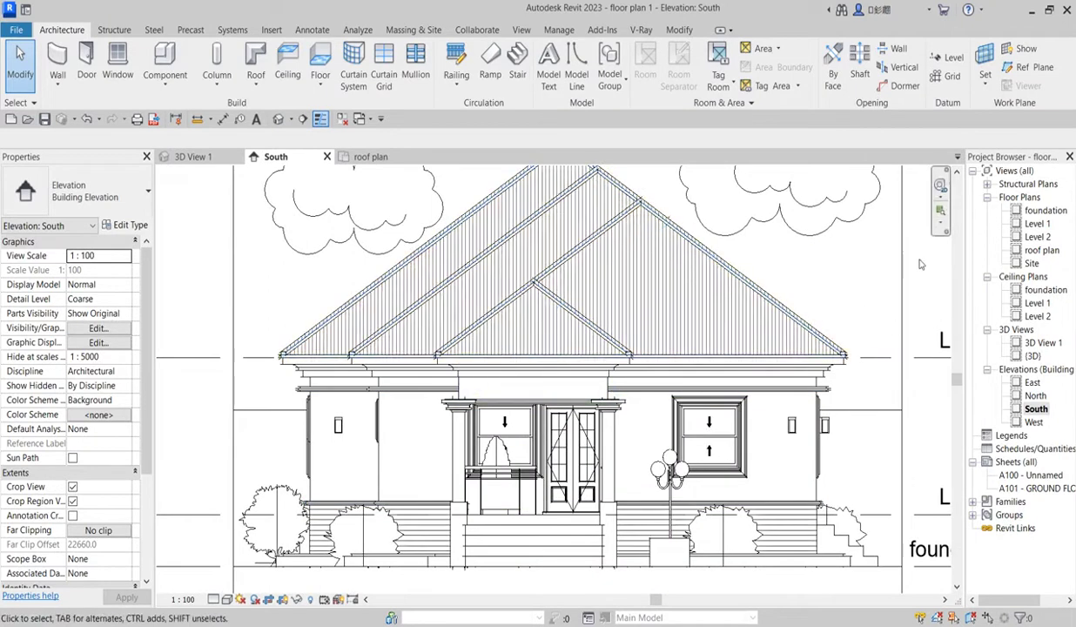
double_click(1037, 224)
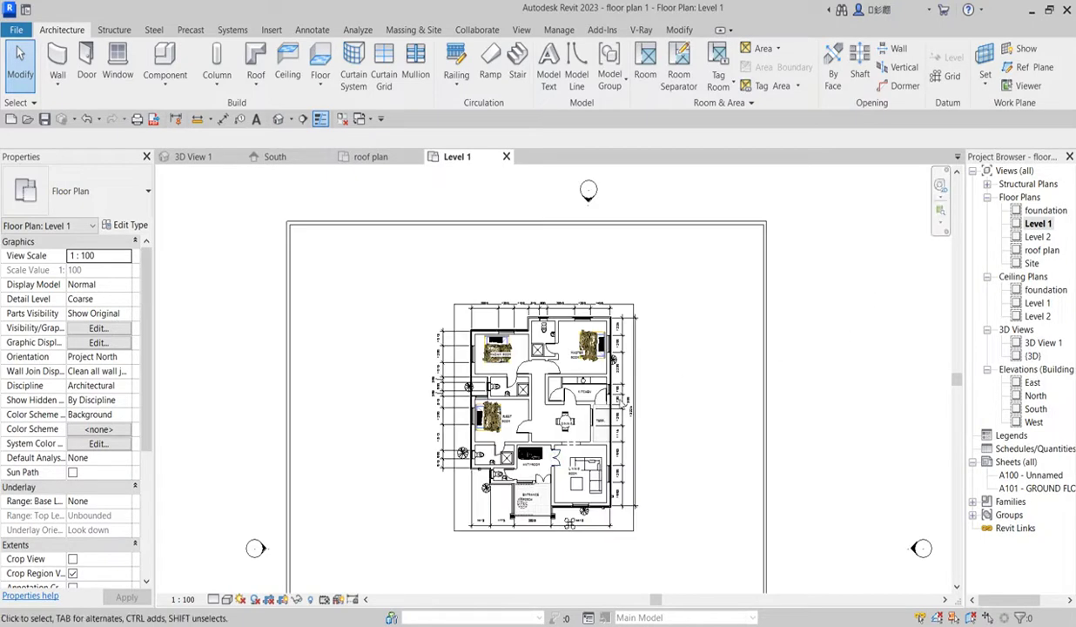
scroll(528, 480, up, 2)
scroll(528, 479, up, 5)
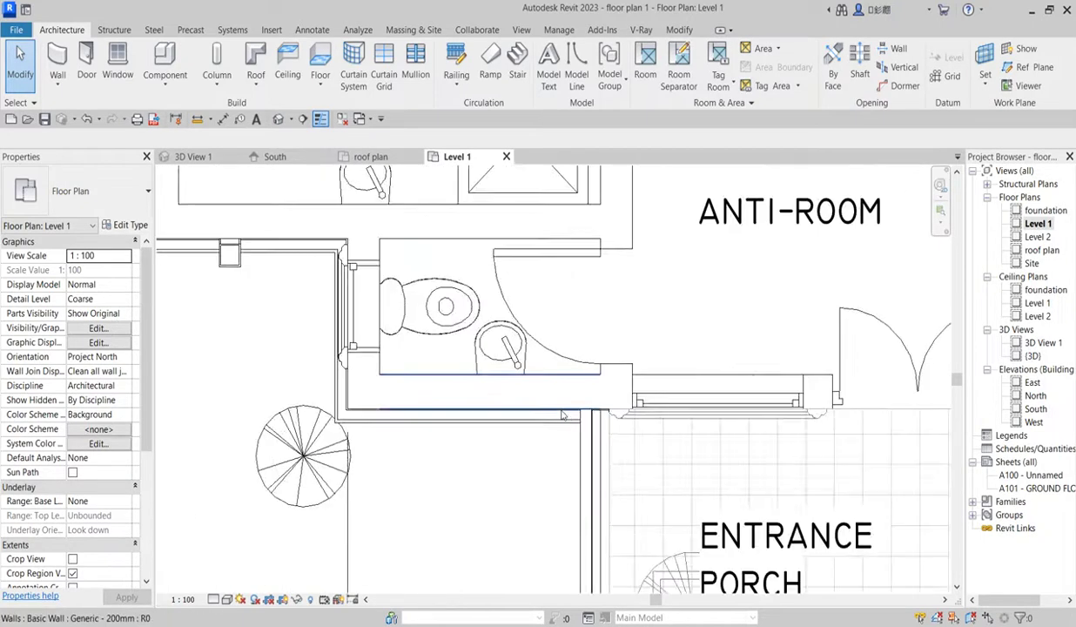
scroll(562, 416, up, 1)
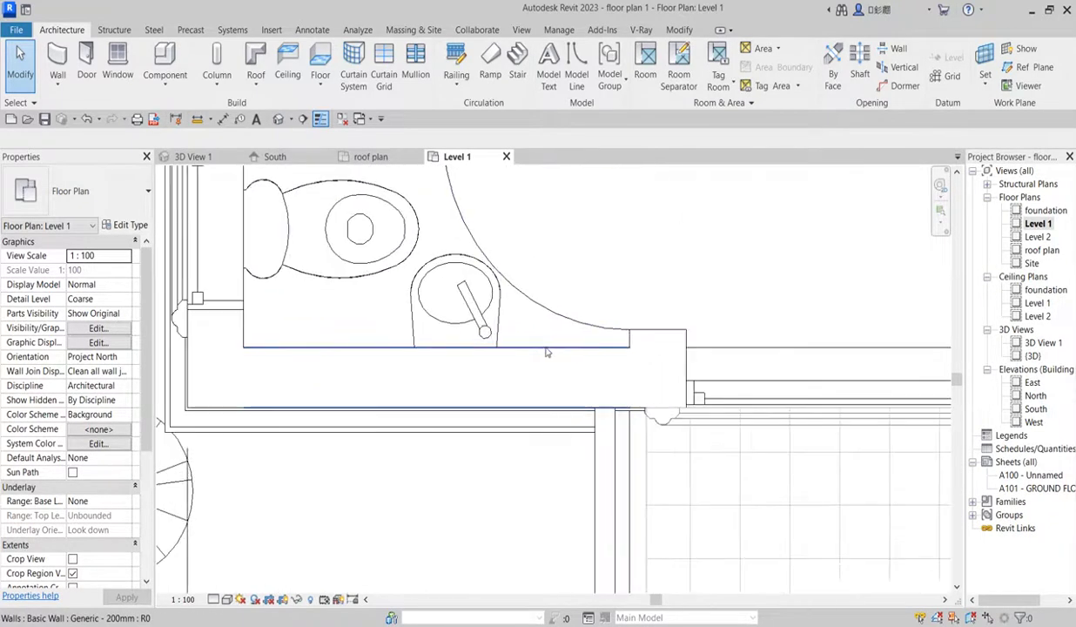
click(547, 350)
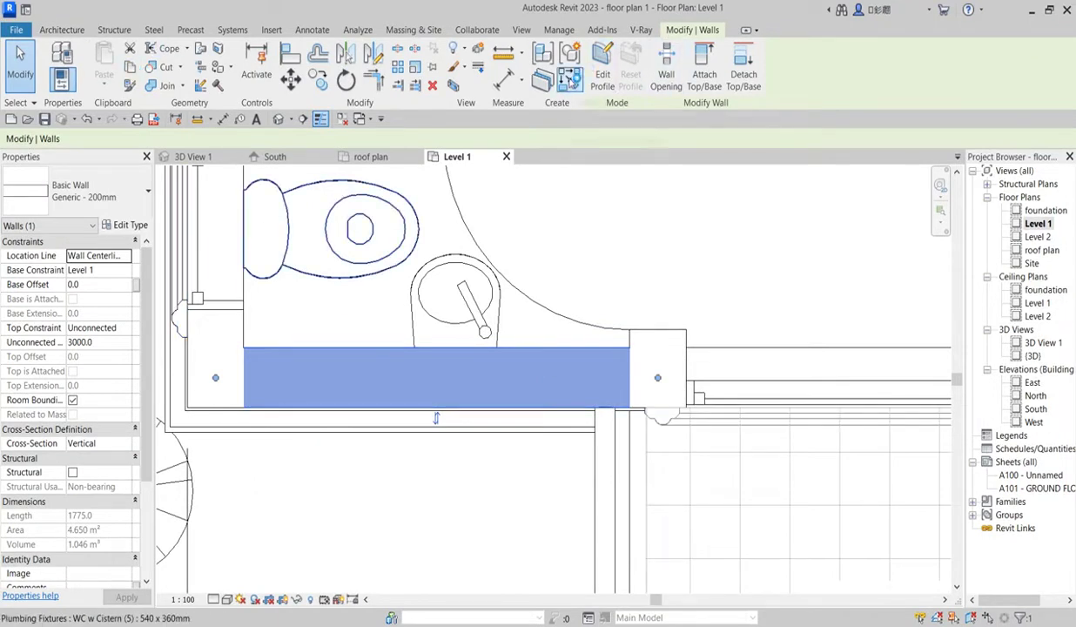
Start a similar wall and duplicate its wall type as Generic - 200mm 4
click(568, 78)
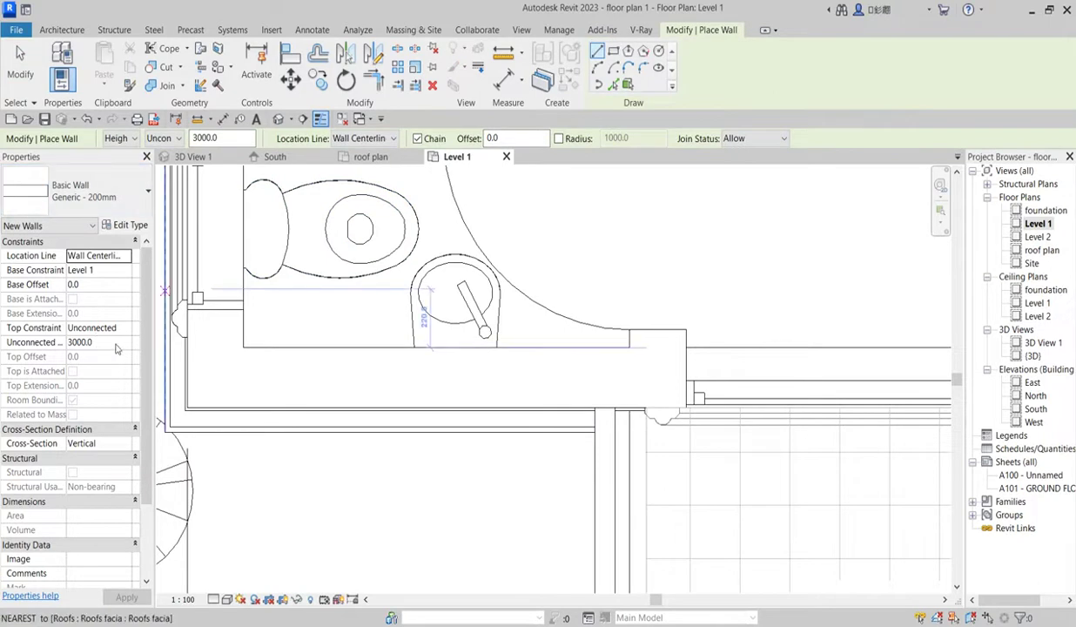
click(133, 226)
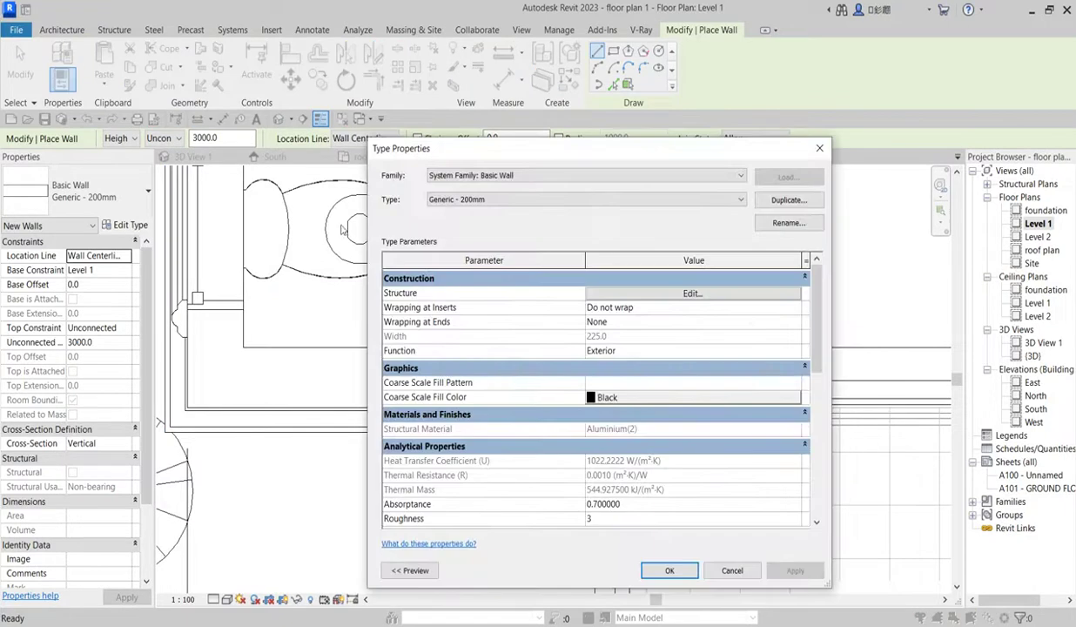
click(788, 201)
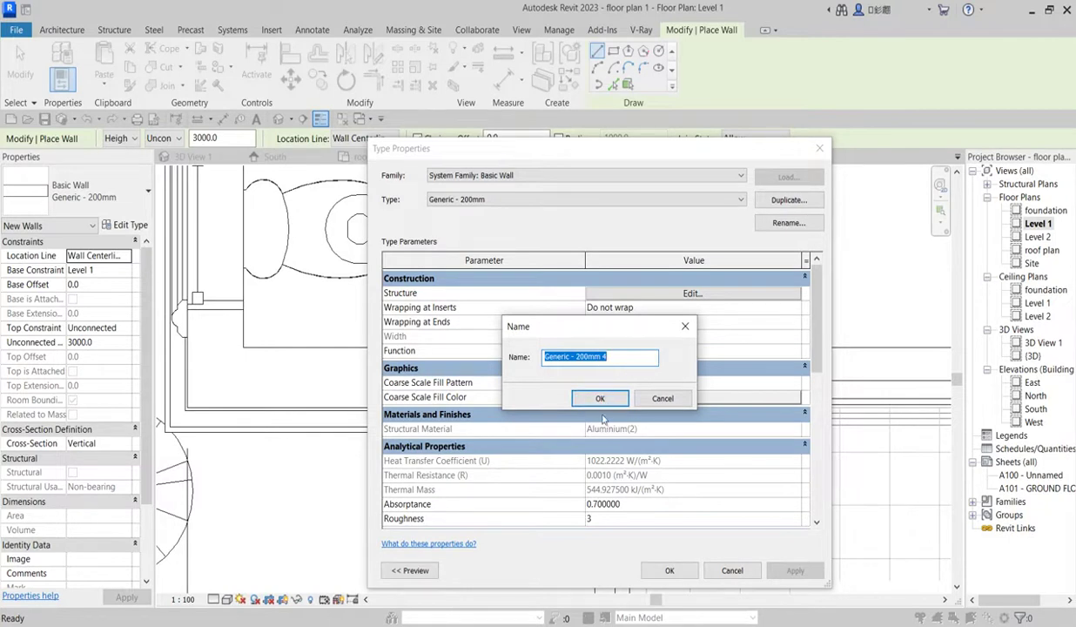
click(581, 397)
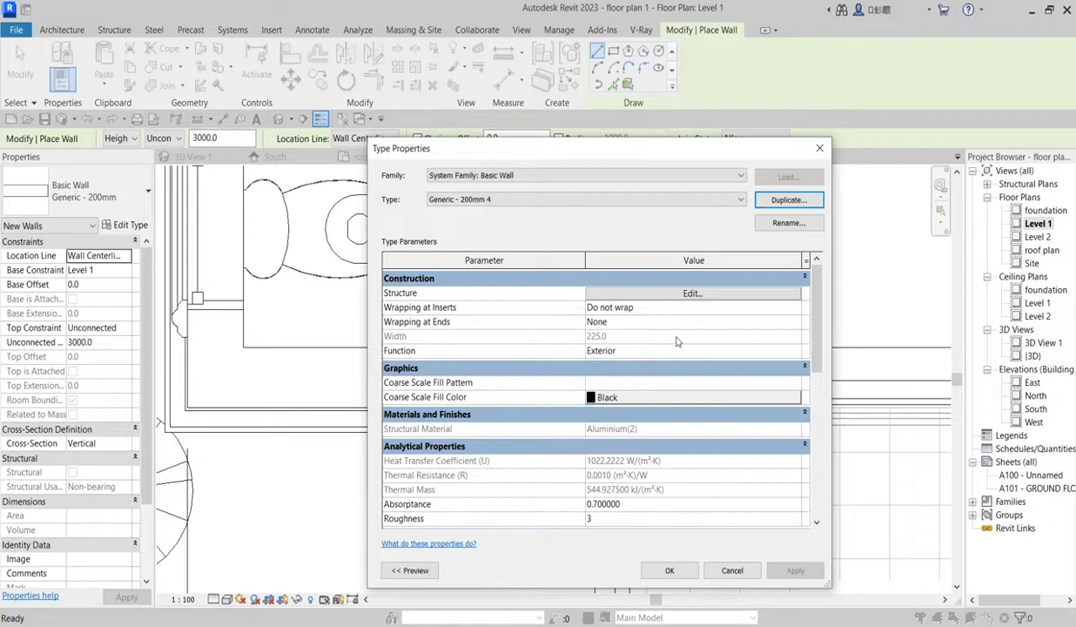
click(691, 295)
Change the structure layer thickness from 225 to 300
click(601, 304)
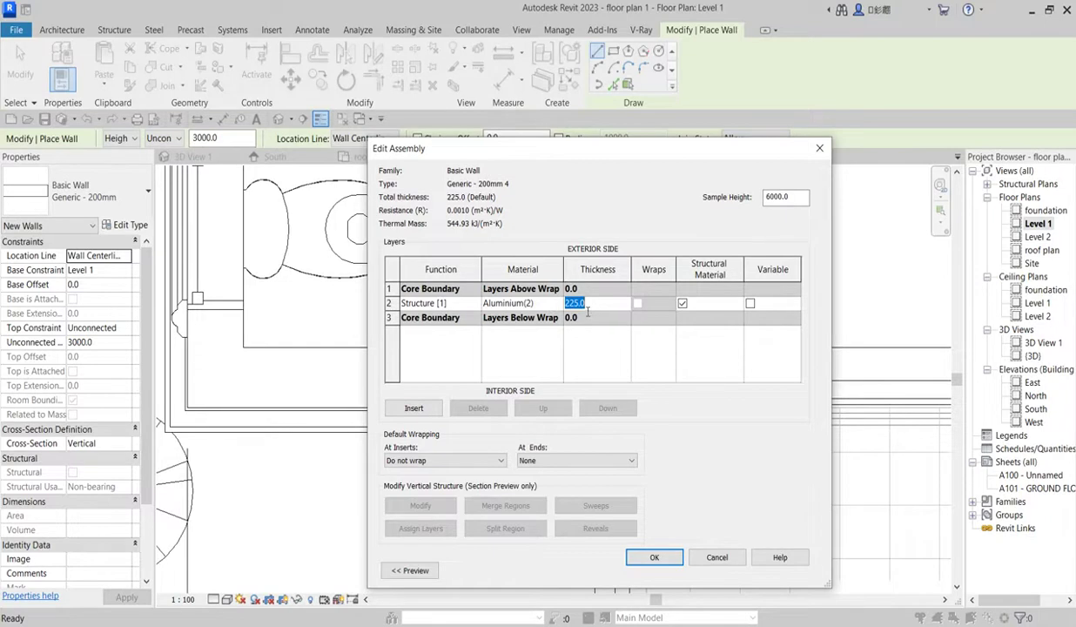
double_click(571, 303)
text(300)
click(558, 307)
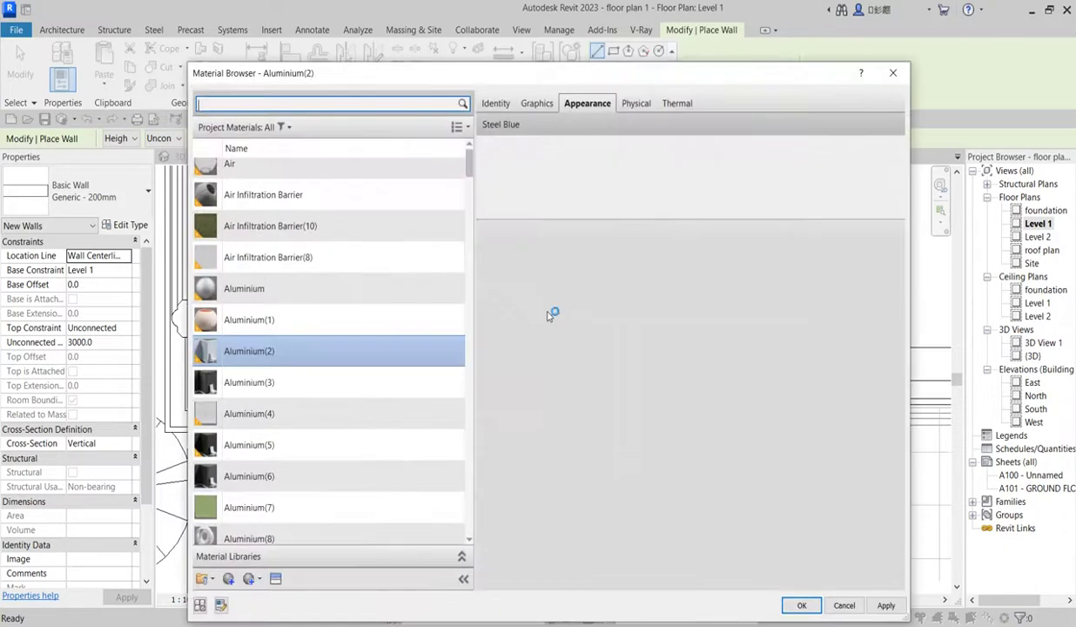
Duplicate Aluminium(2) as Aluminium(9) and make its shading use the render appearance
right_click(338, 358)
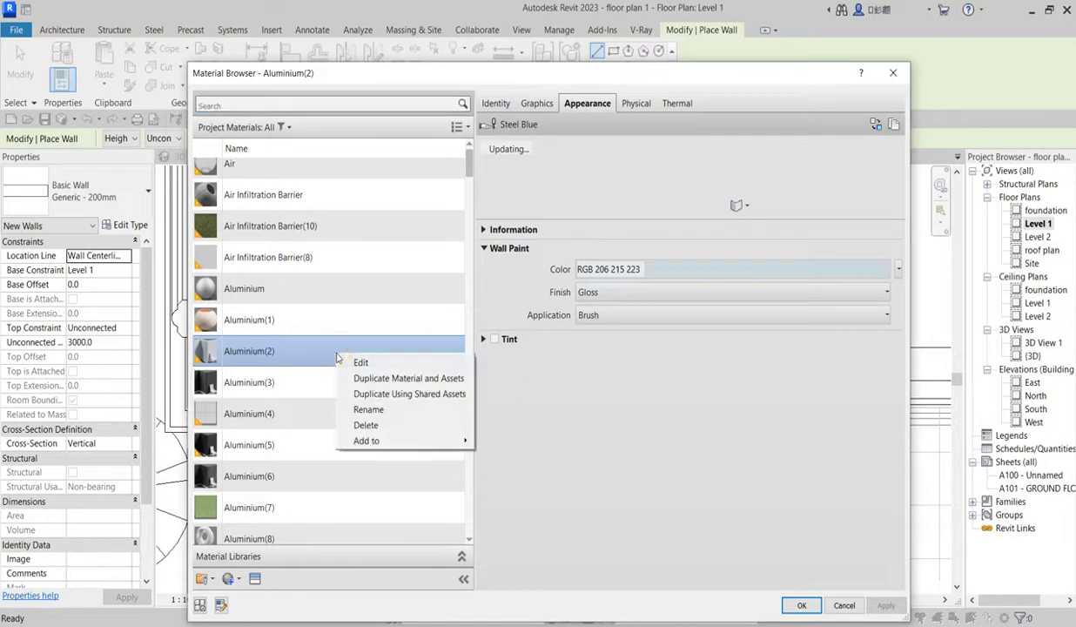
click(419, 388)
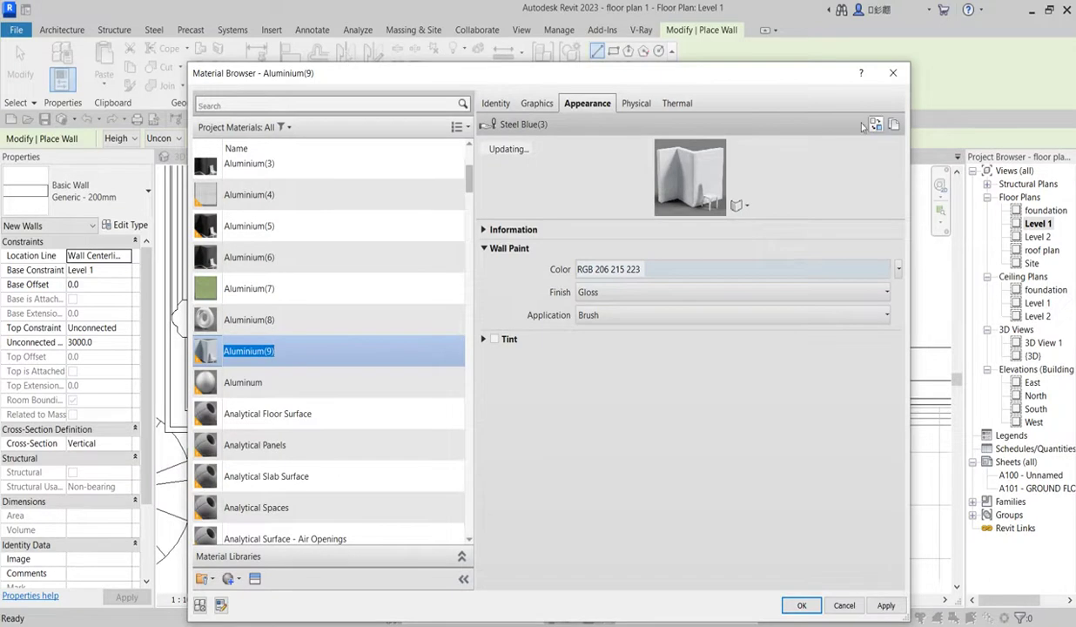
click(539, 105)
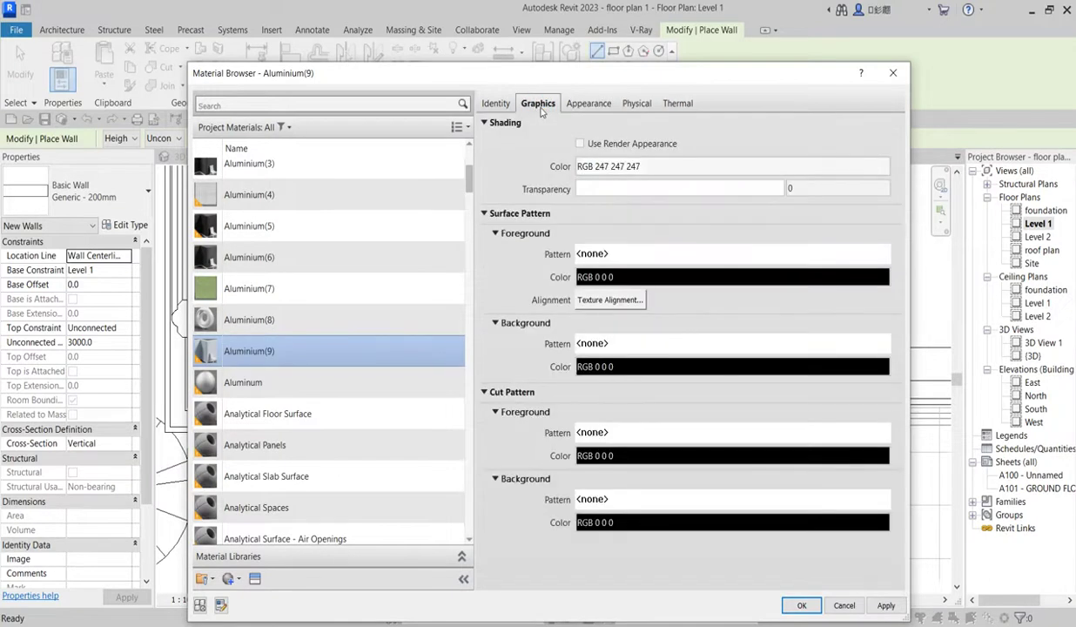
click(580, 143)
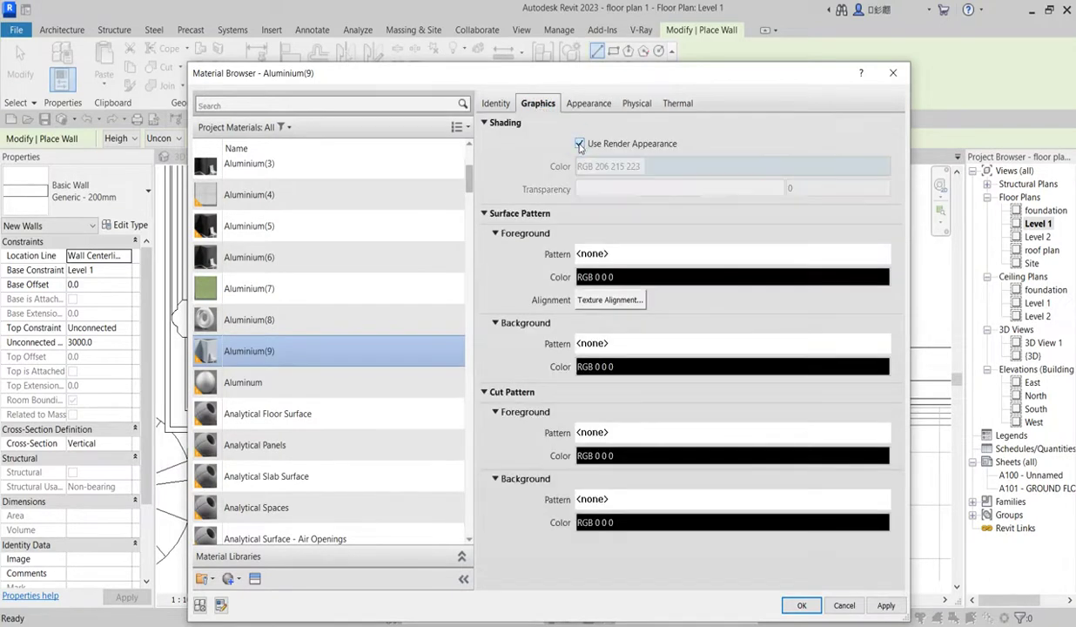
click(592, 105)
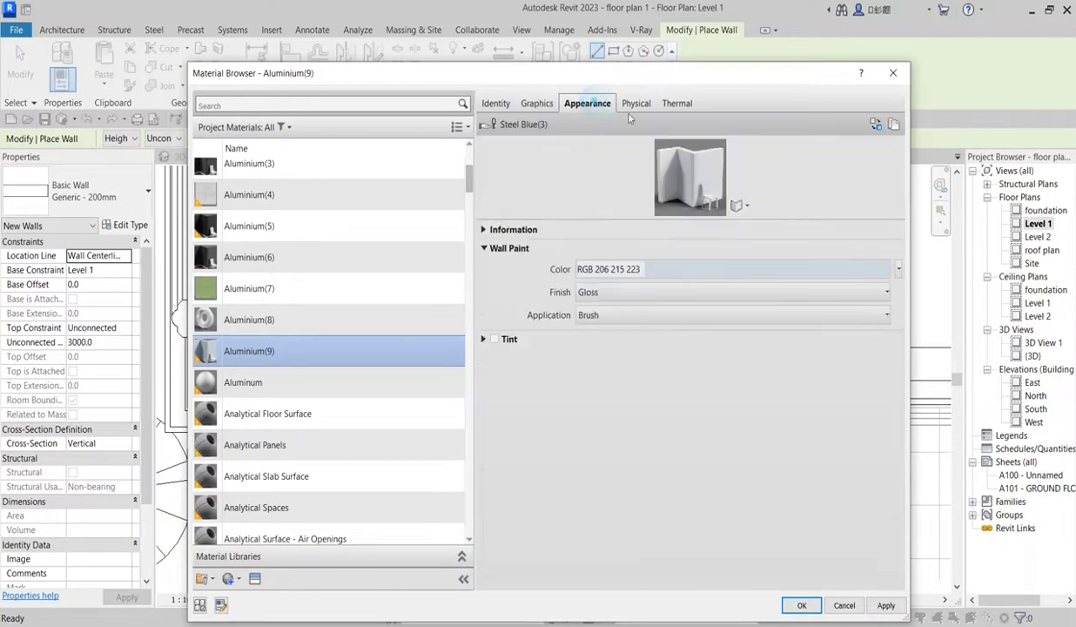
Replace the material's appearance with Dark Gray from the Wall Paint library
click(876, 124)
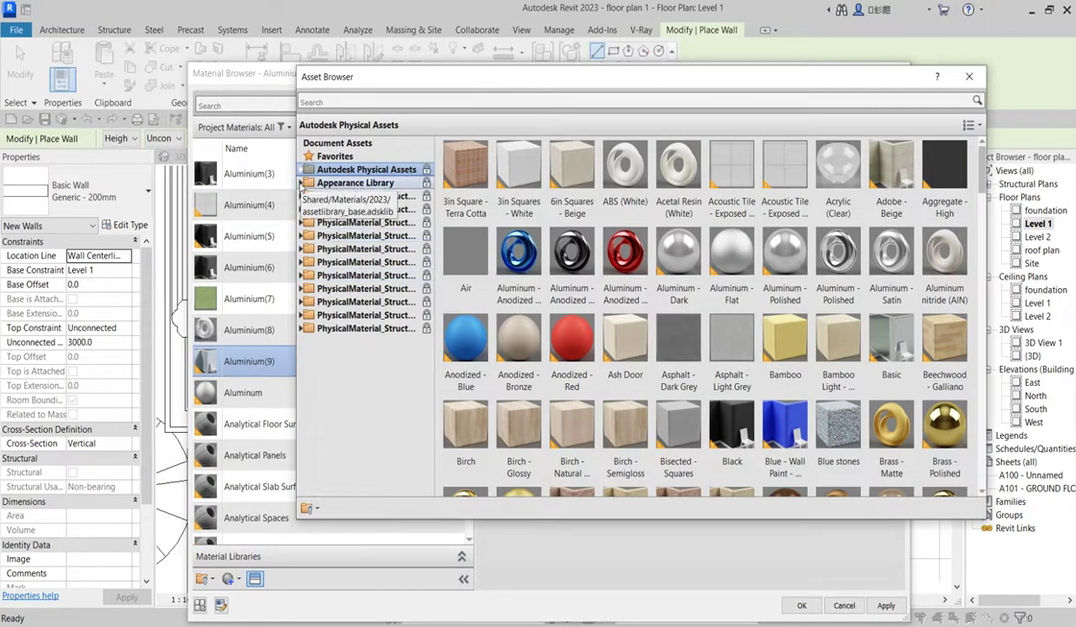
click(303, 183)
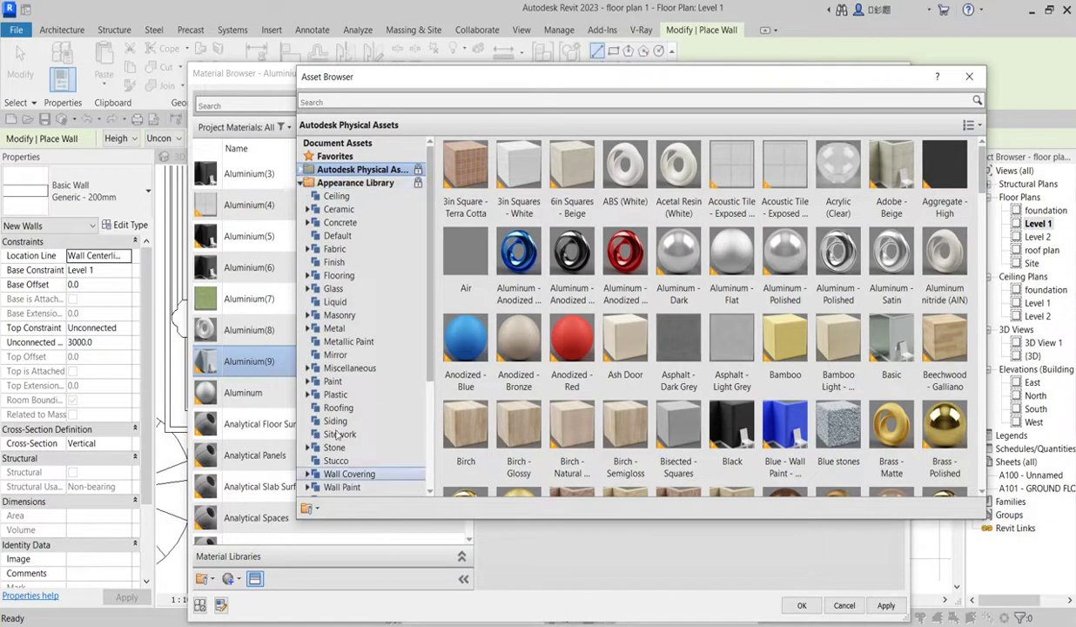
scroll(367, 379, down, 3)
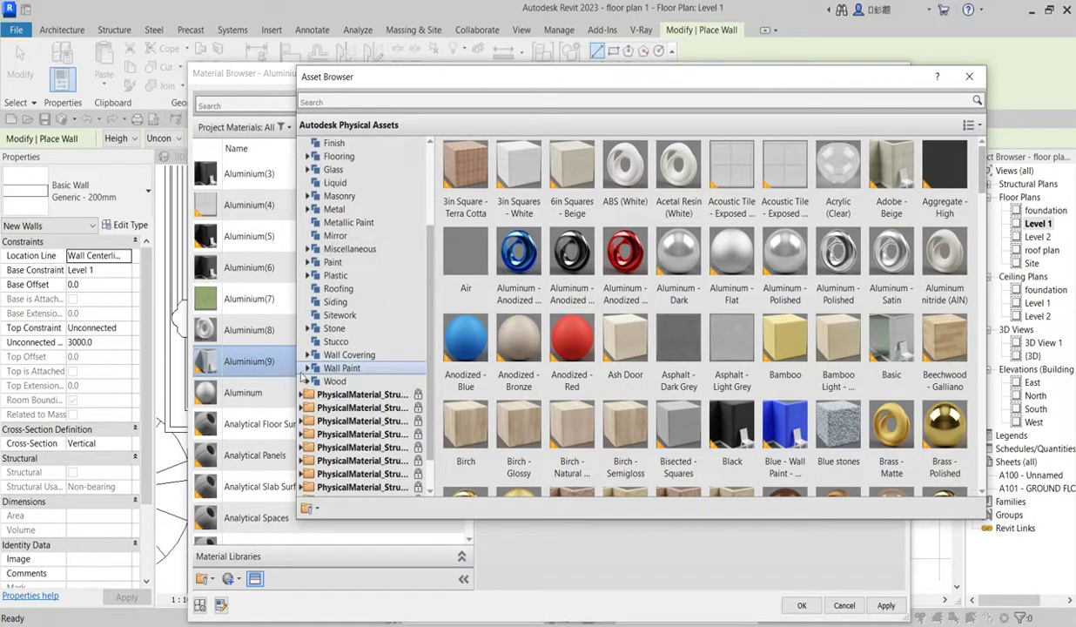
click(324, 369)
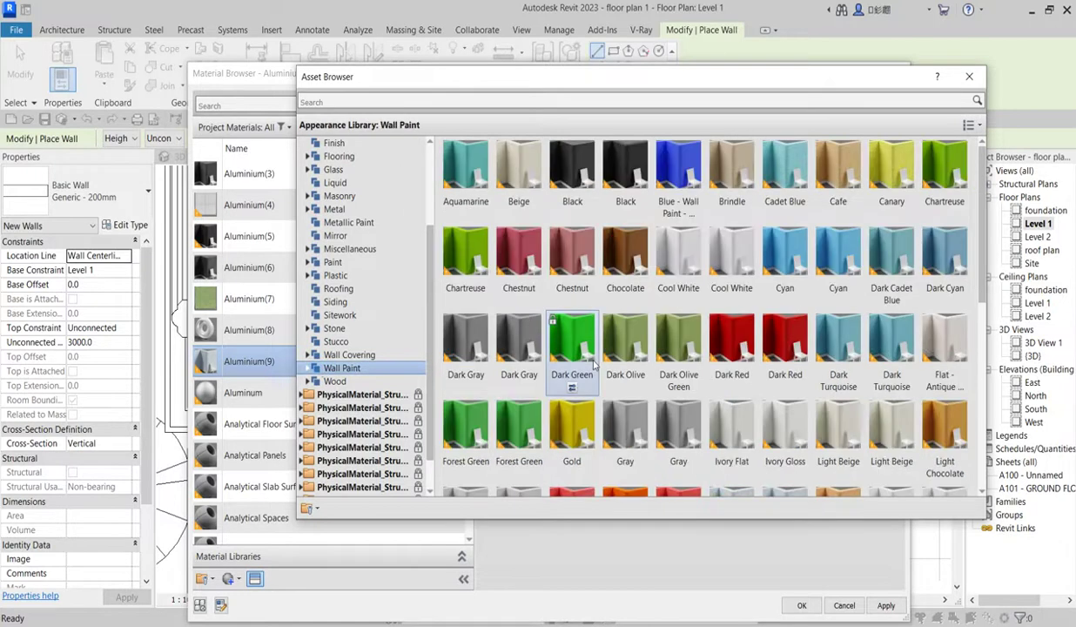
scroll(610, 366, down, 5)
scroll(679, 357, up, 5)
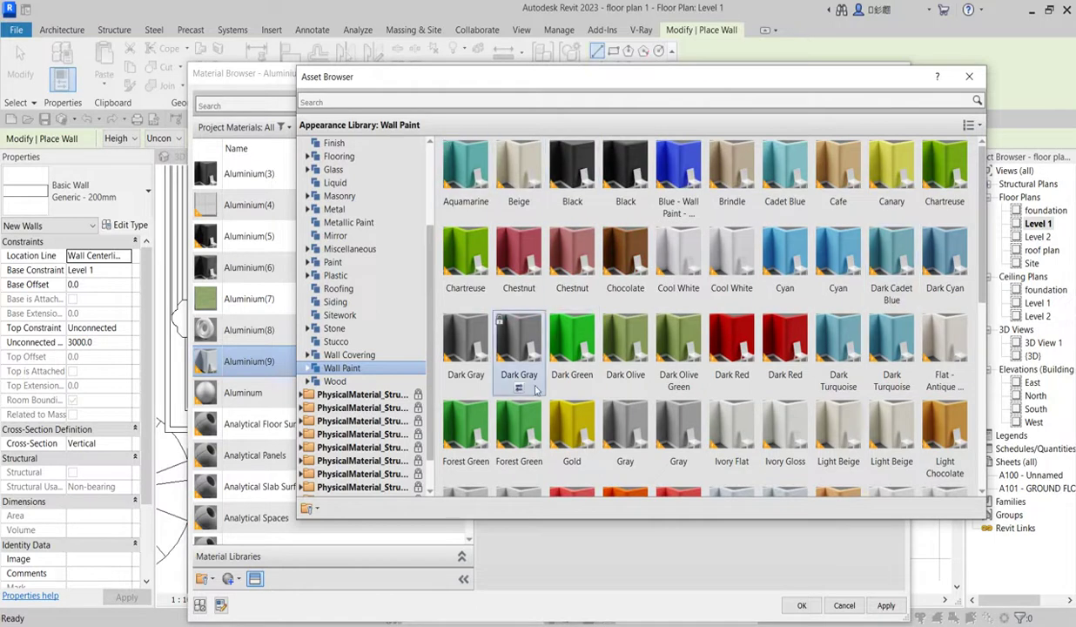
scroll(533, 383, down, 1)
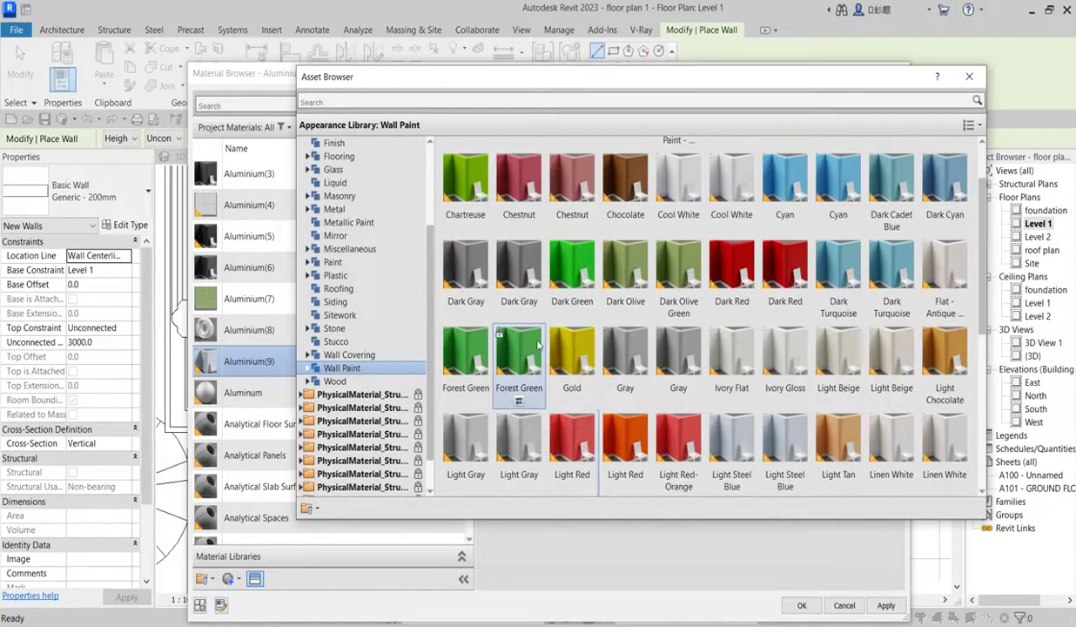
scroll(551, 470, down, 3)
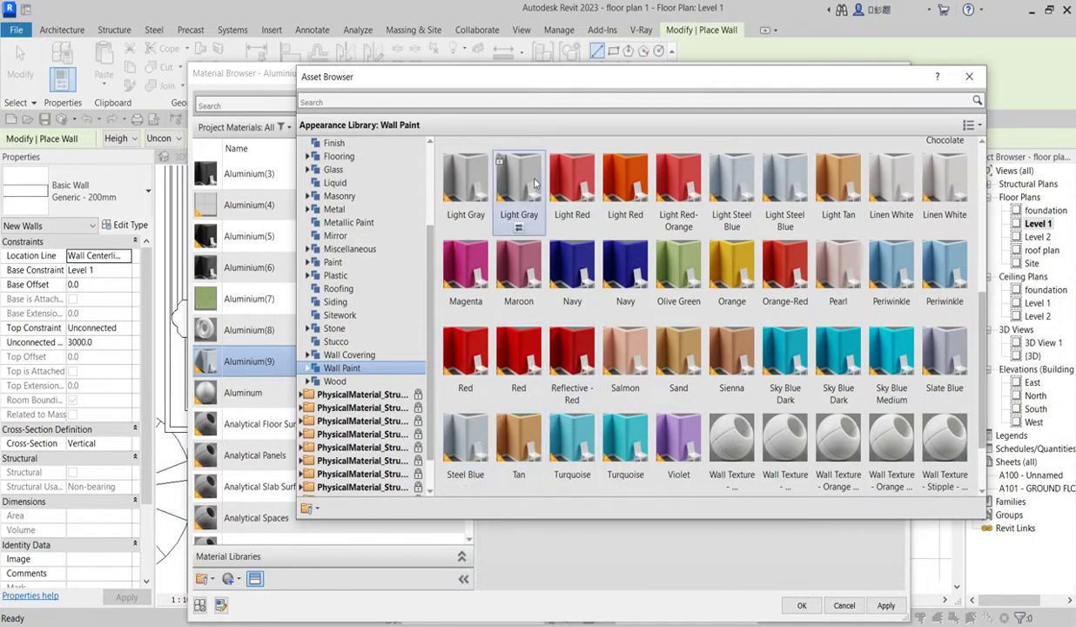
scroll(518, 223, up, 3)
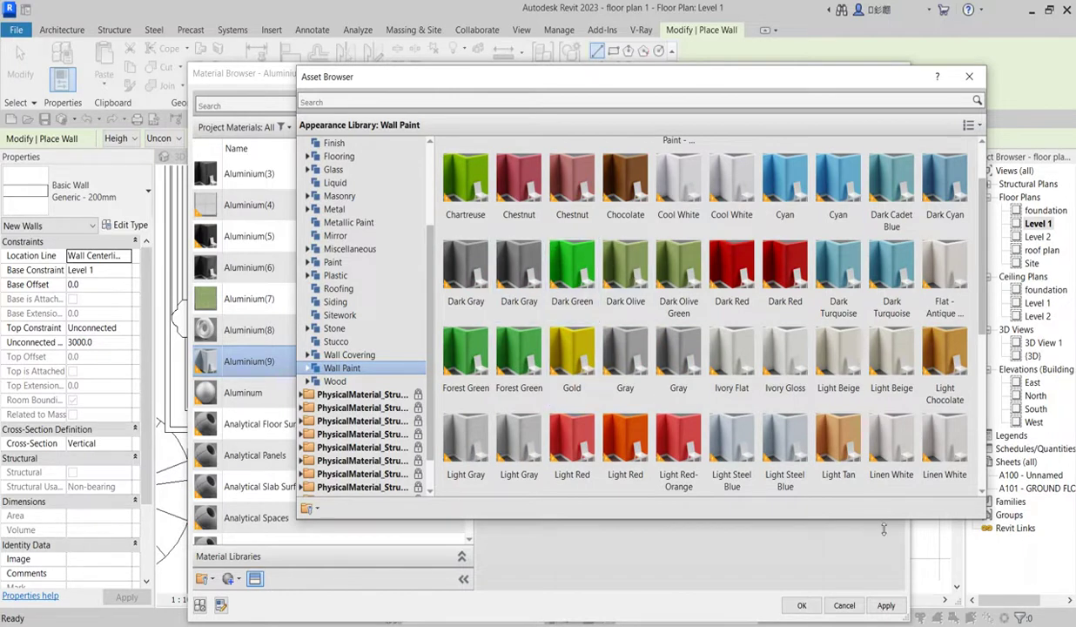
click(973, 79)
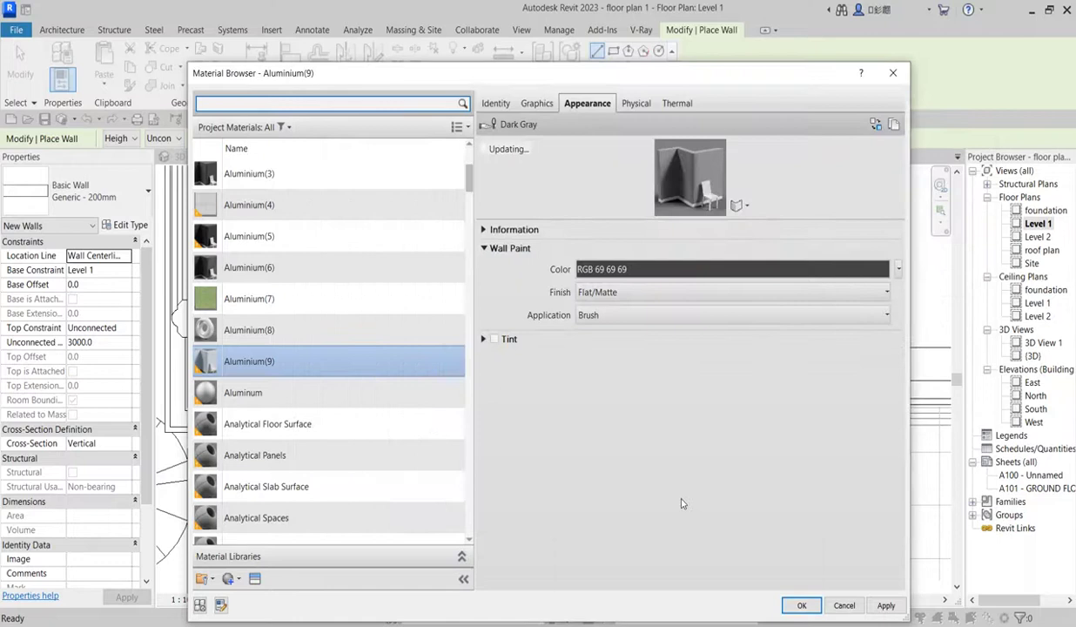
Confirm the Material Browser, Edit Assembly and Type Properties dialogs to return to the plan
click(802, 605)
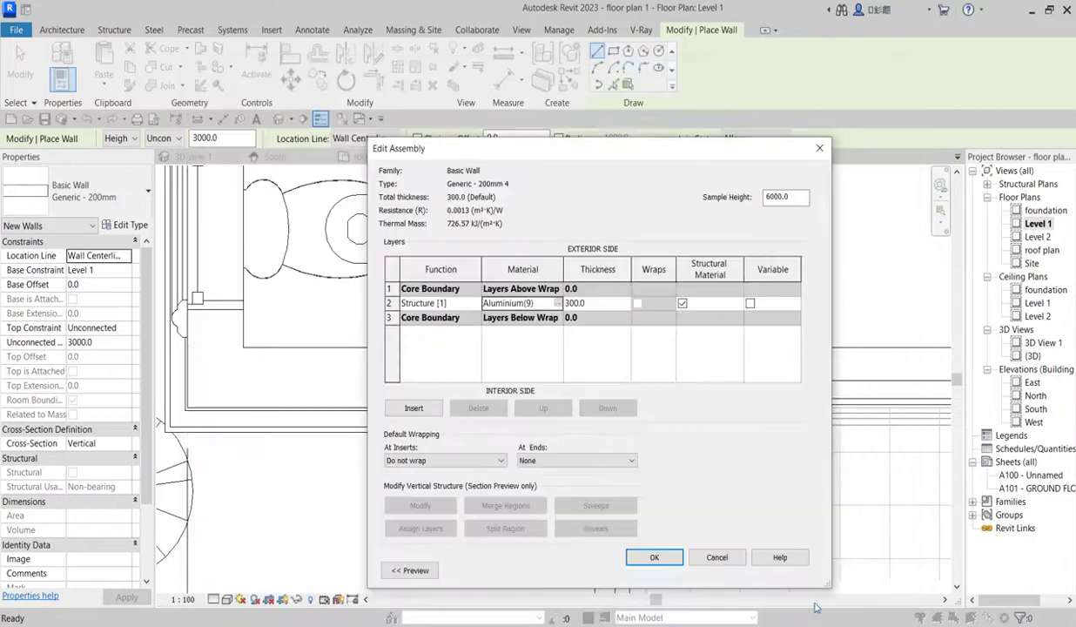
click(653, 559)
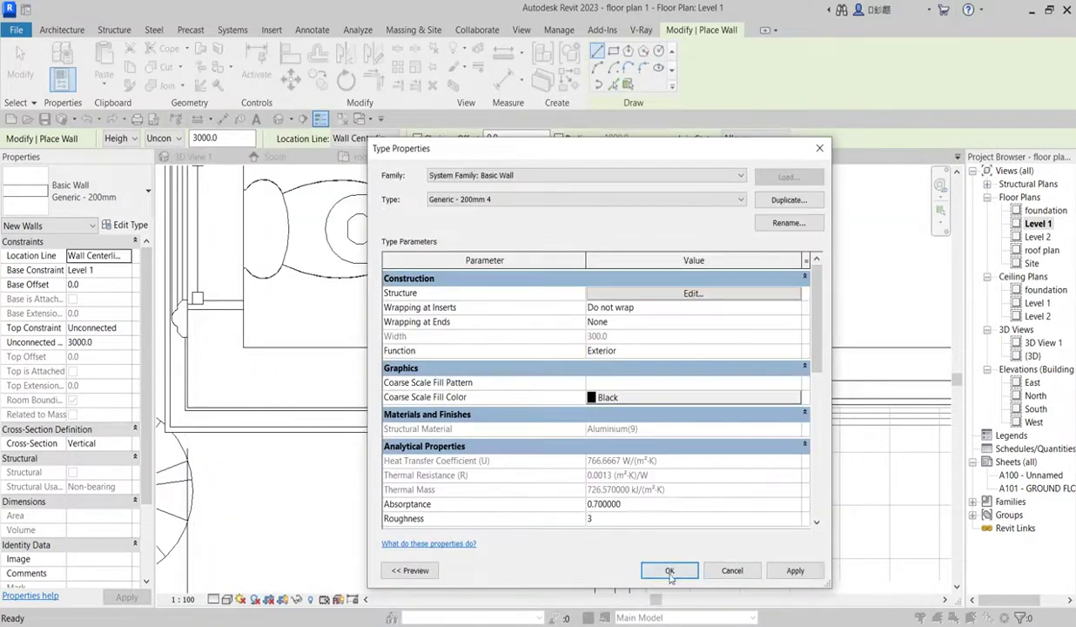
click(669, 571)
scroll(690, 515, down, 2)
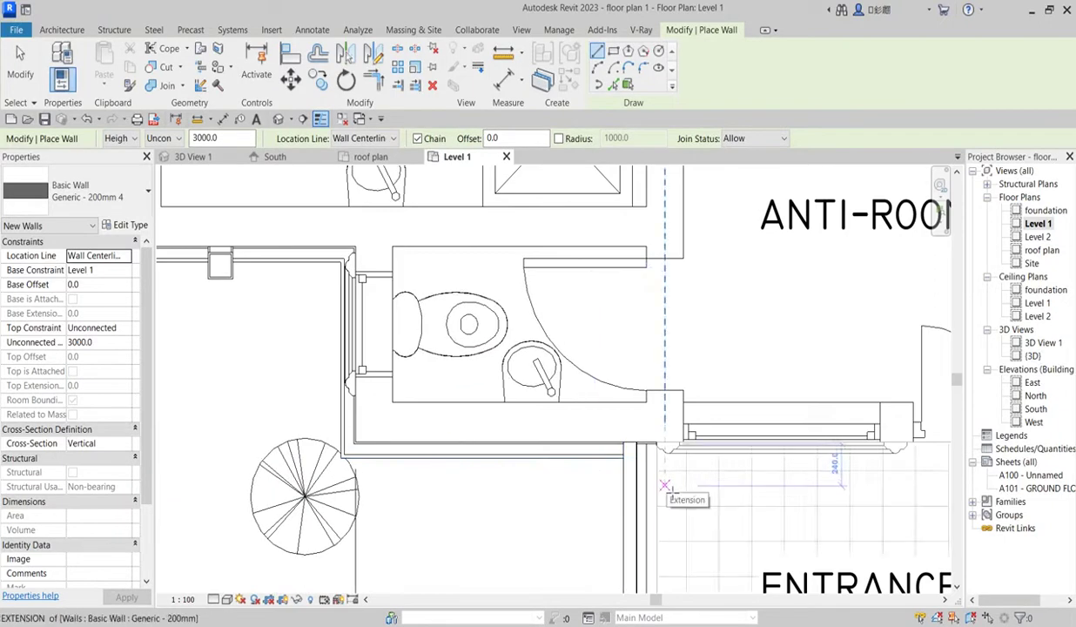
Draw the wall from the porch corner to the stair centre, then up to the upper wall
click(665, 493)
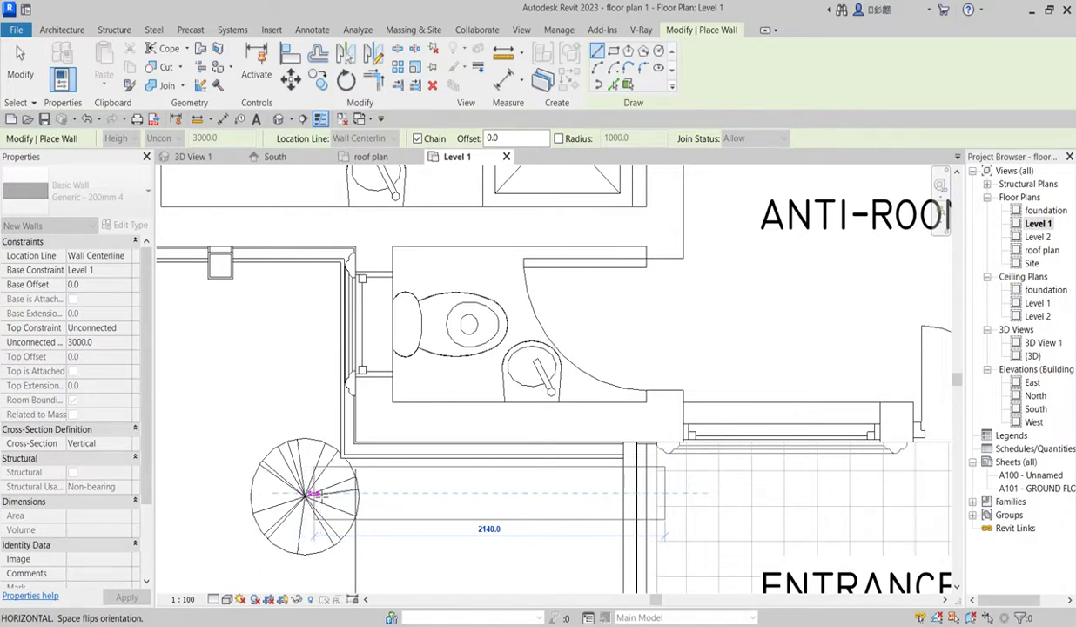
click(314, 494)
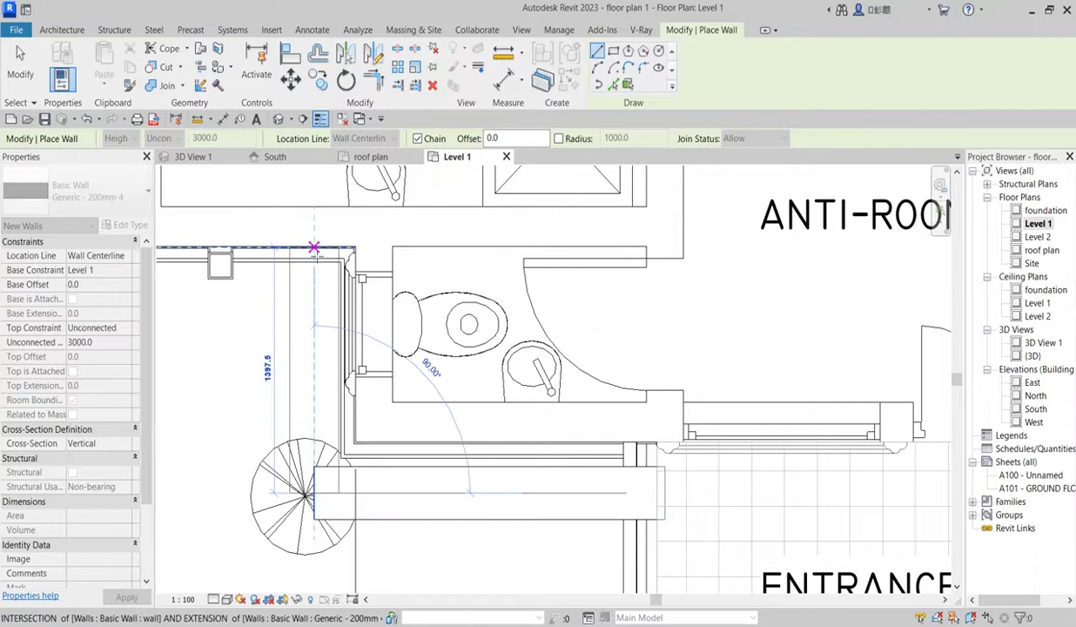
click(306, 228)
key(Escape)
right_click(230, 339)
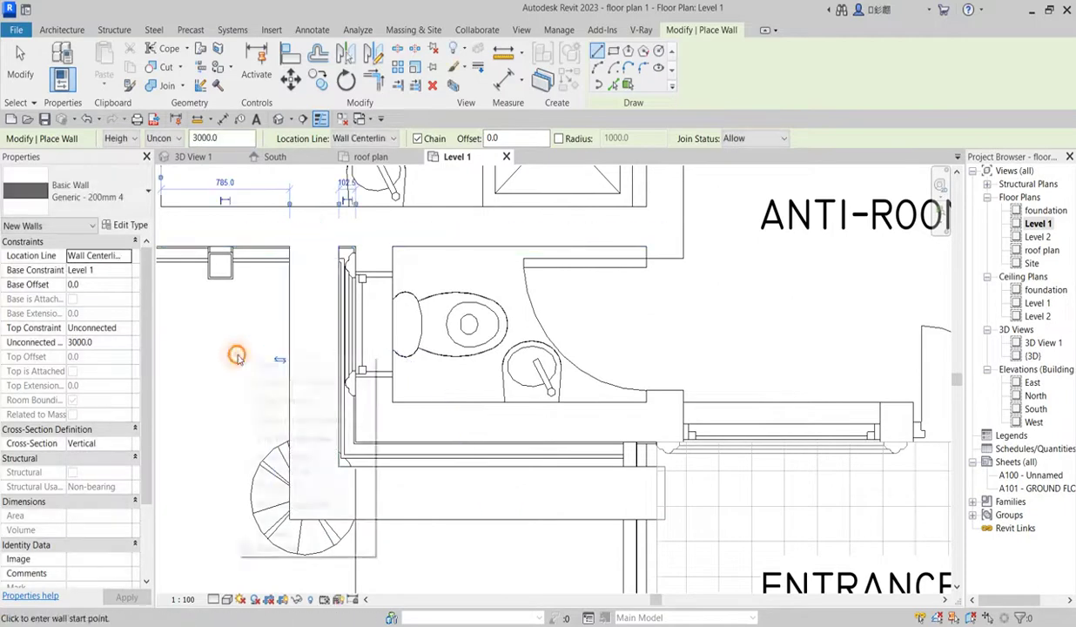
click(257, 345)
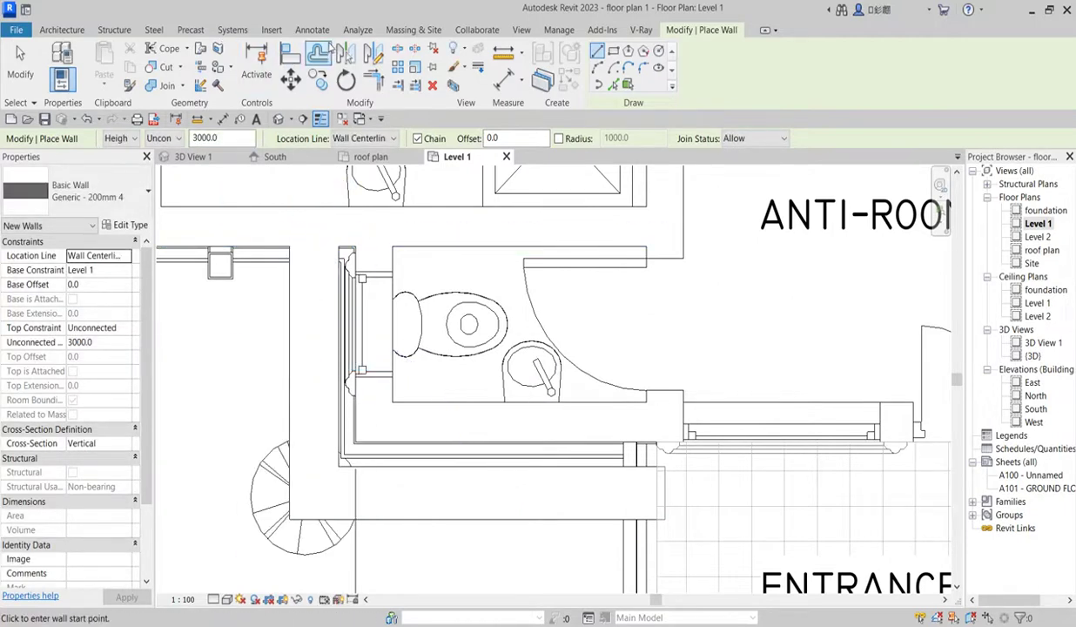
Align the new vertical and horizontal walls with the existing WC wall lines
click(292, 54)
scroll(315, 250, up, 5)
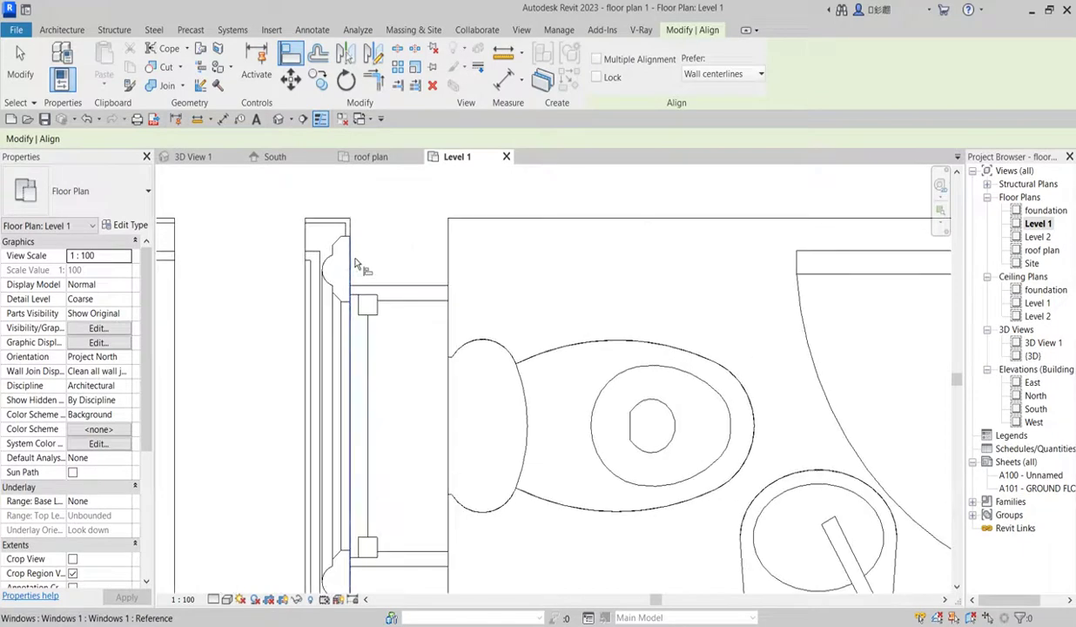
click(296, 233)
scroll(433, 500, down, 3)
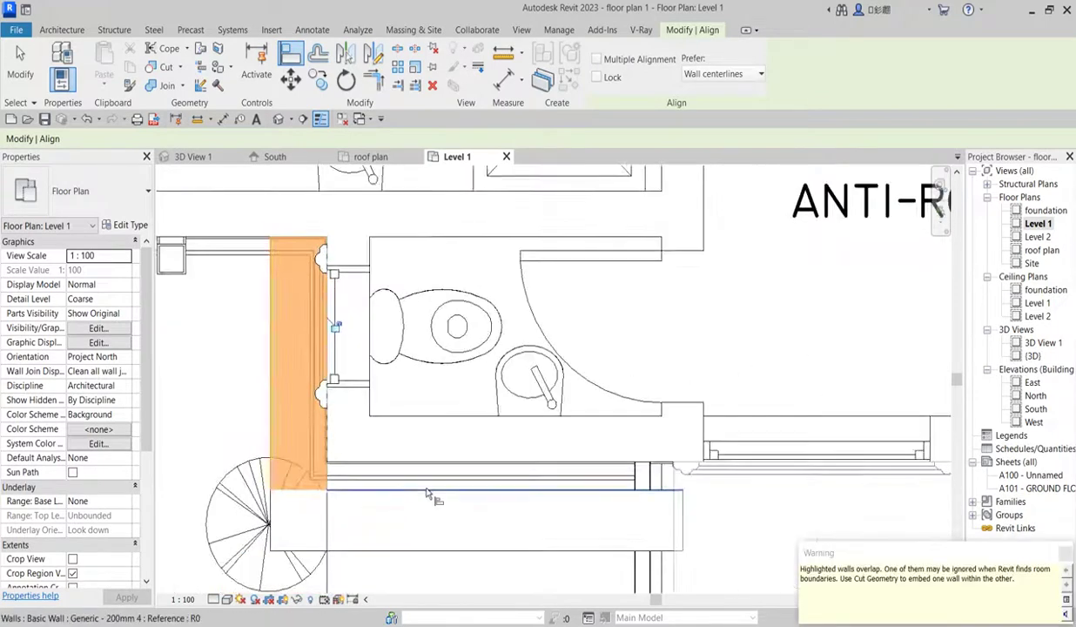
scroll(468, 471, up, 2)
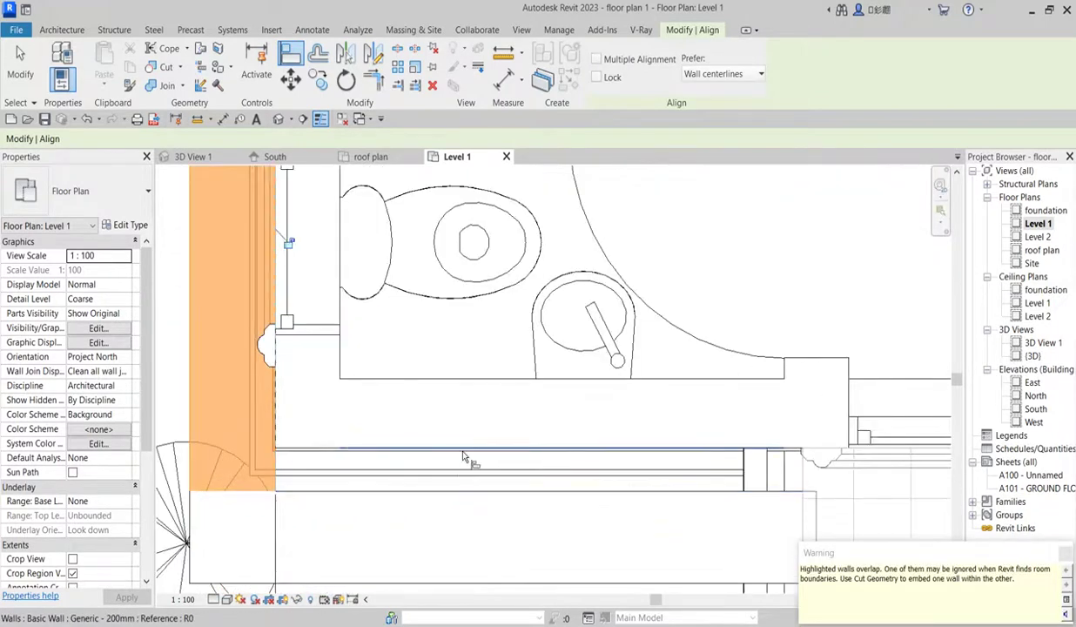
click(463, 453)
click(476, 494)
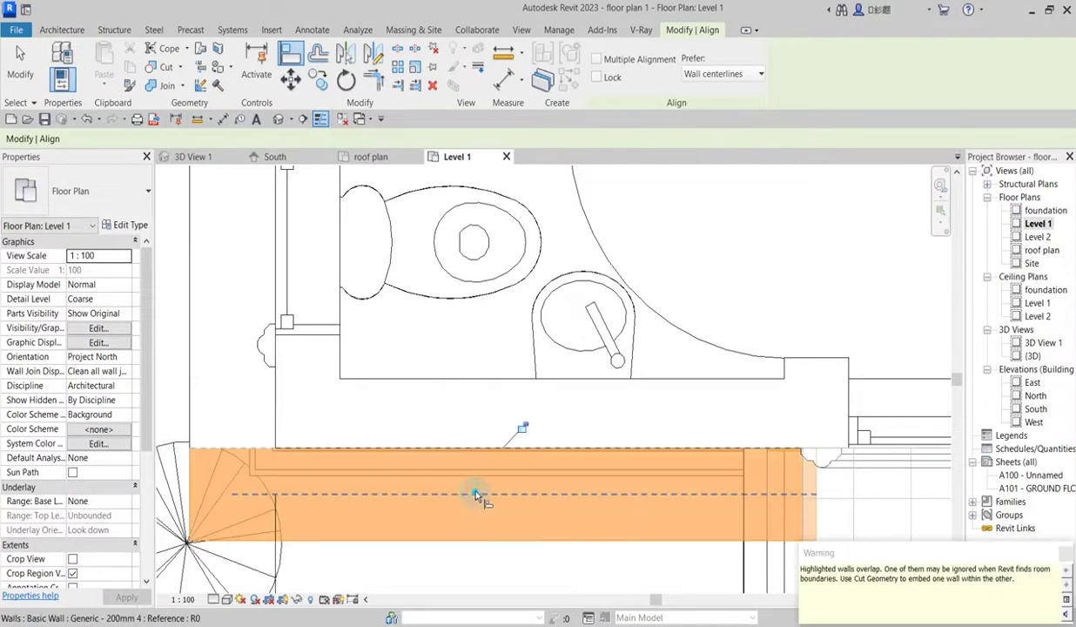
scroll(477, 496, down, 5)
right_click(649, 374)
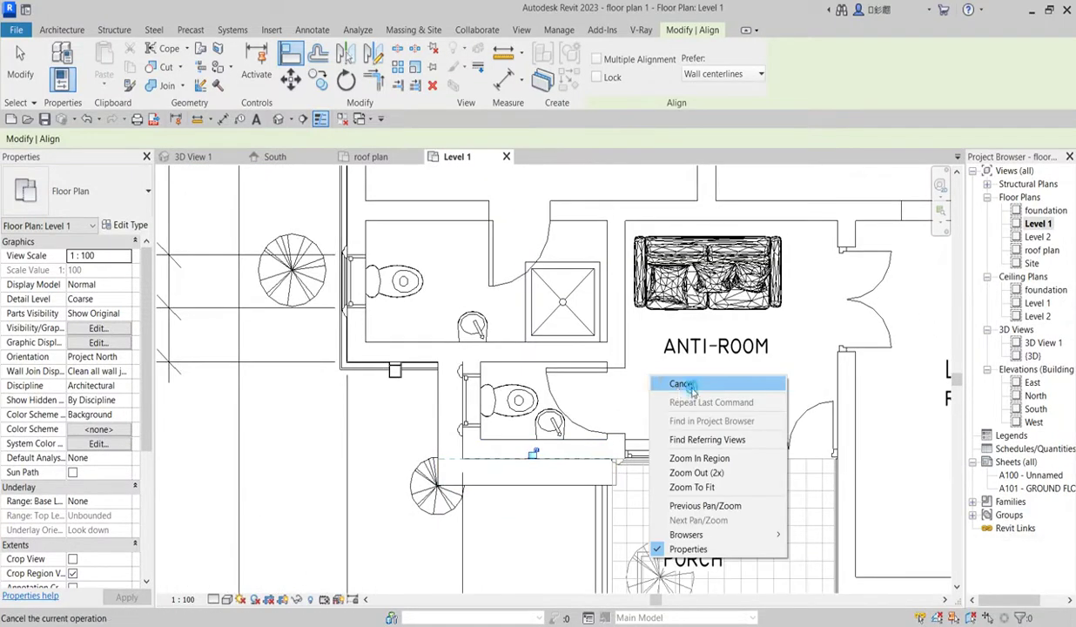
click(684, 385)
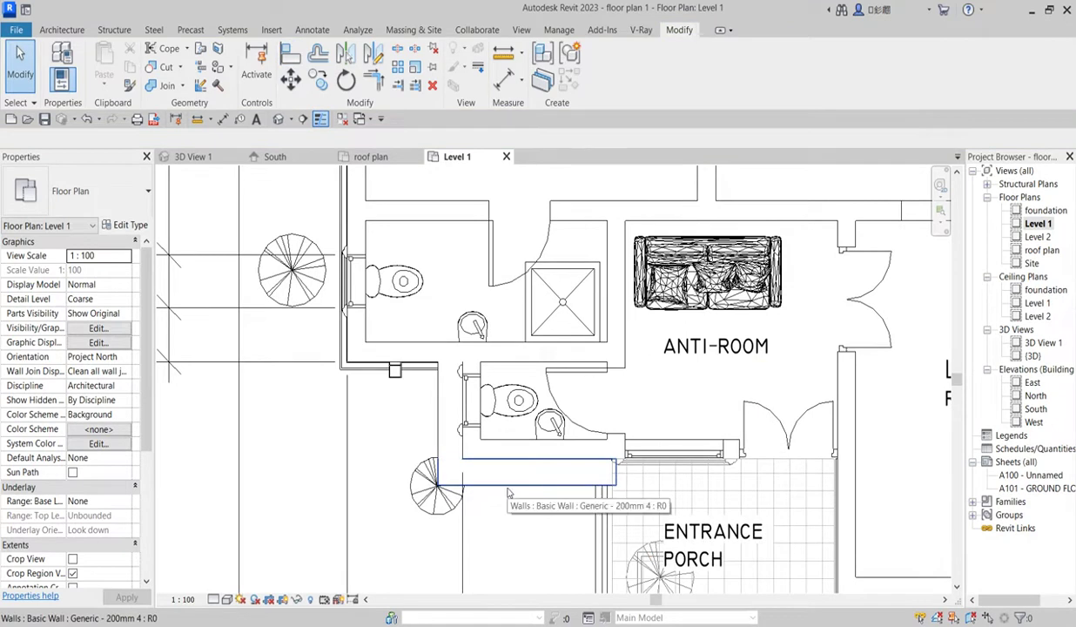
Select the new horizontal wall and open its profile for editing in Elevation: South
click(505, 482)
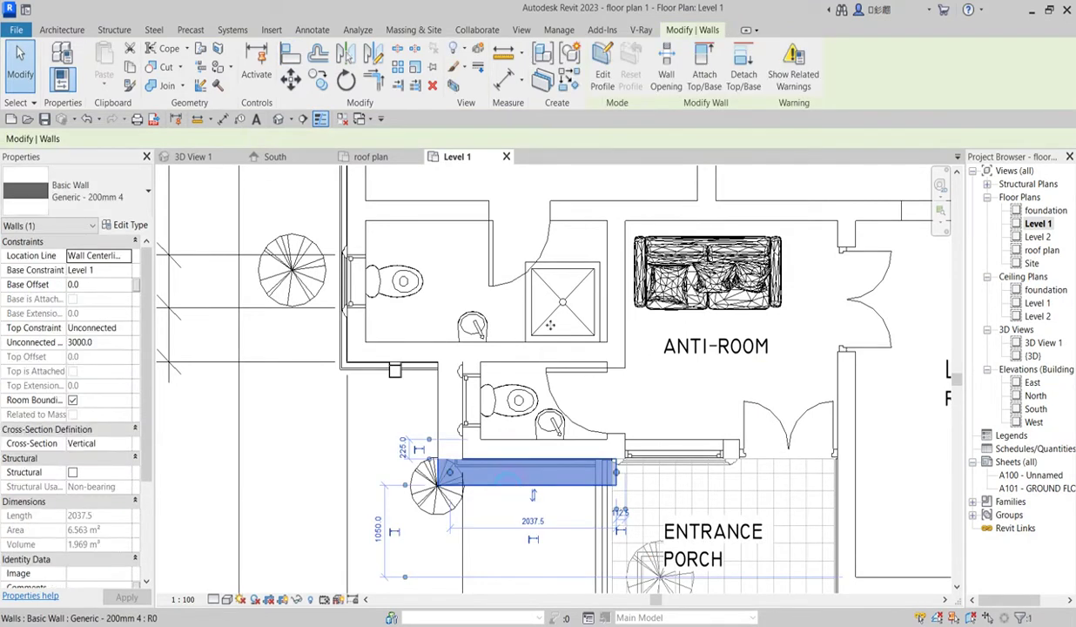
click(601, 81)
click(489, 212)
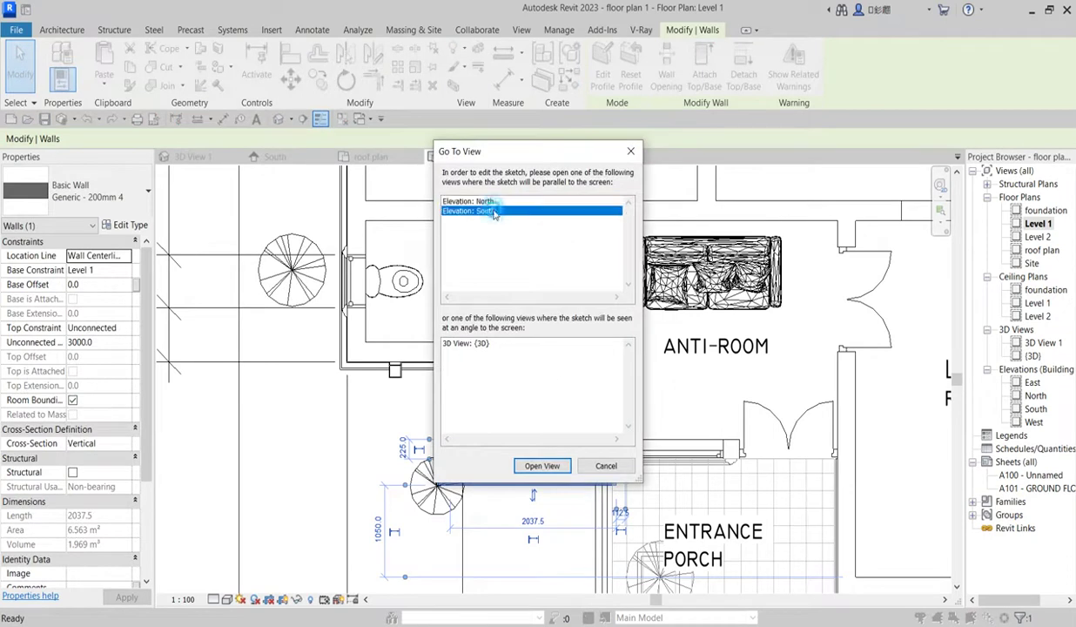
click(542, 466)
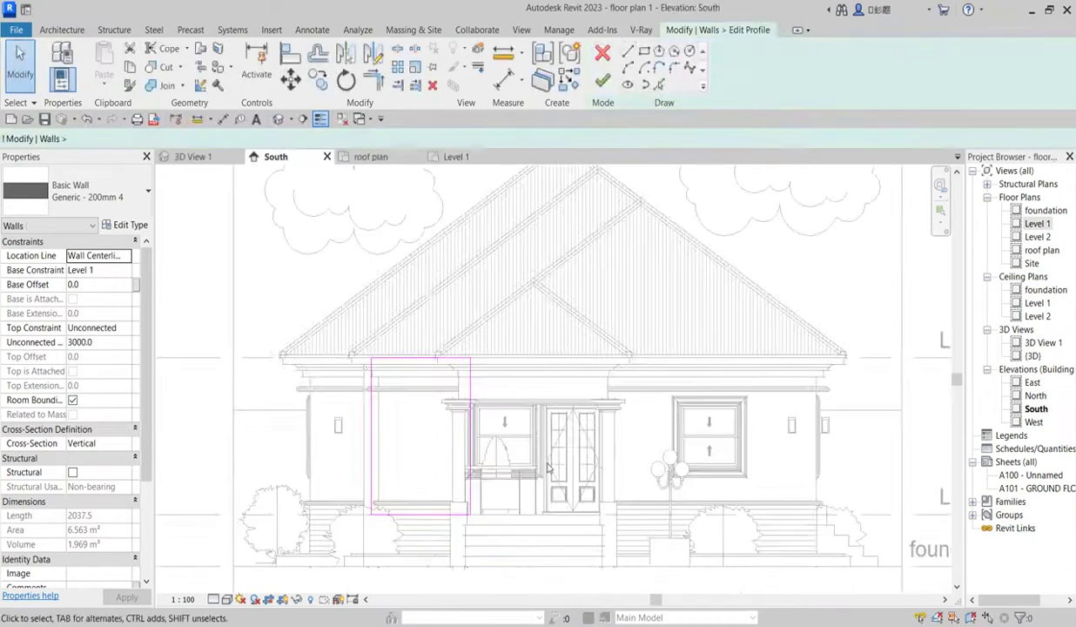
scroll(351, 440, up, 3)
scroll(409, 501, down, 1)
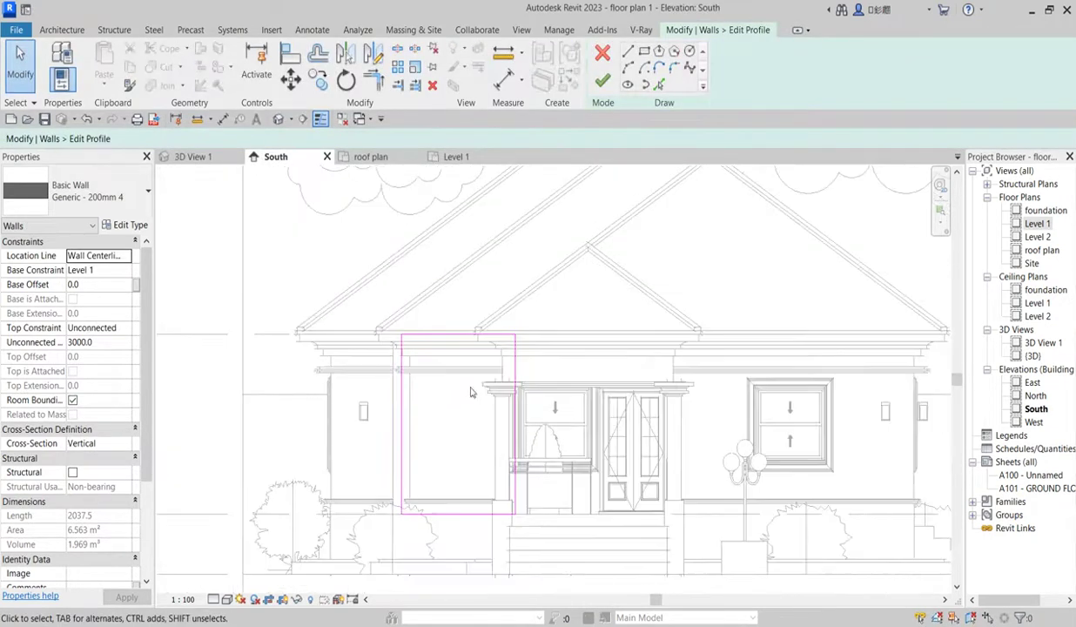
scroll(409, 501, up, 1)
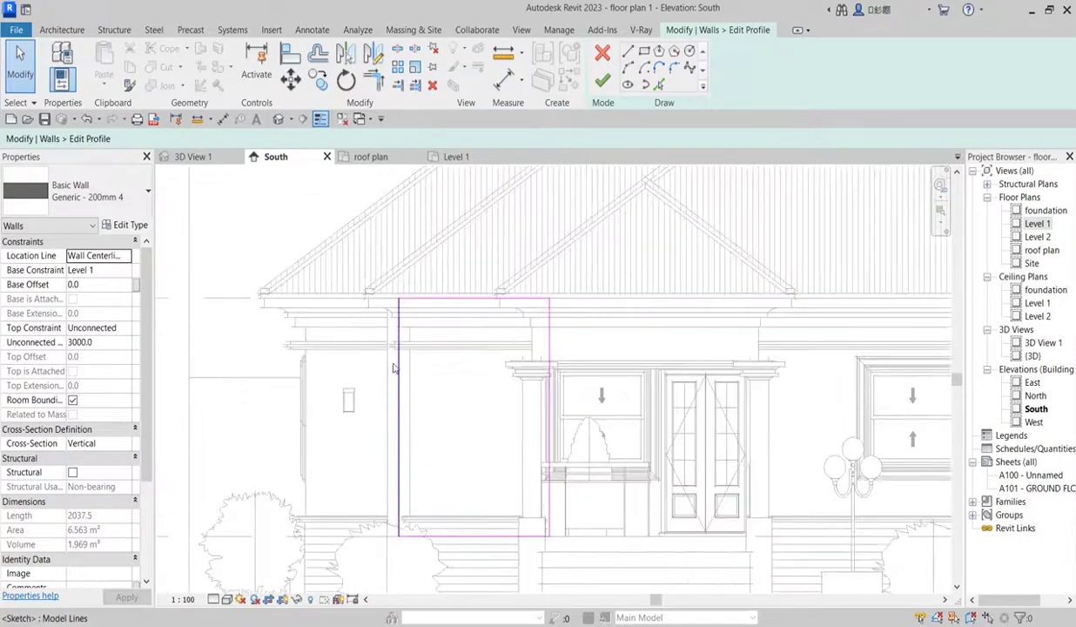
scroll(421, 509, down, 2)
scroll(426, 515, up, 2)
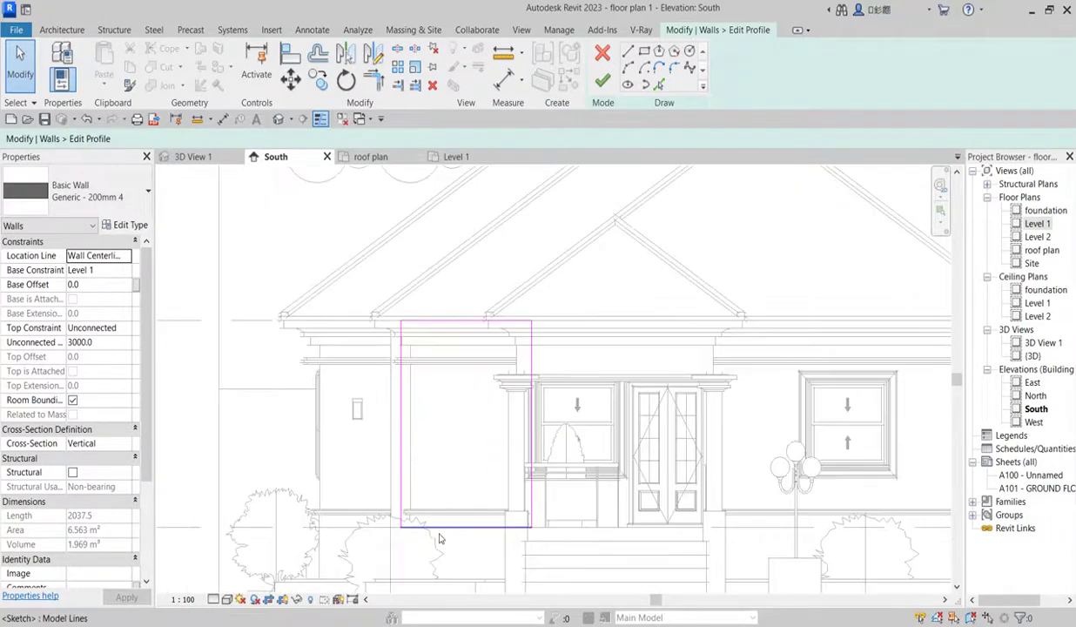
scroll(440, 531, down, 2)
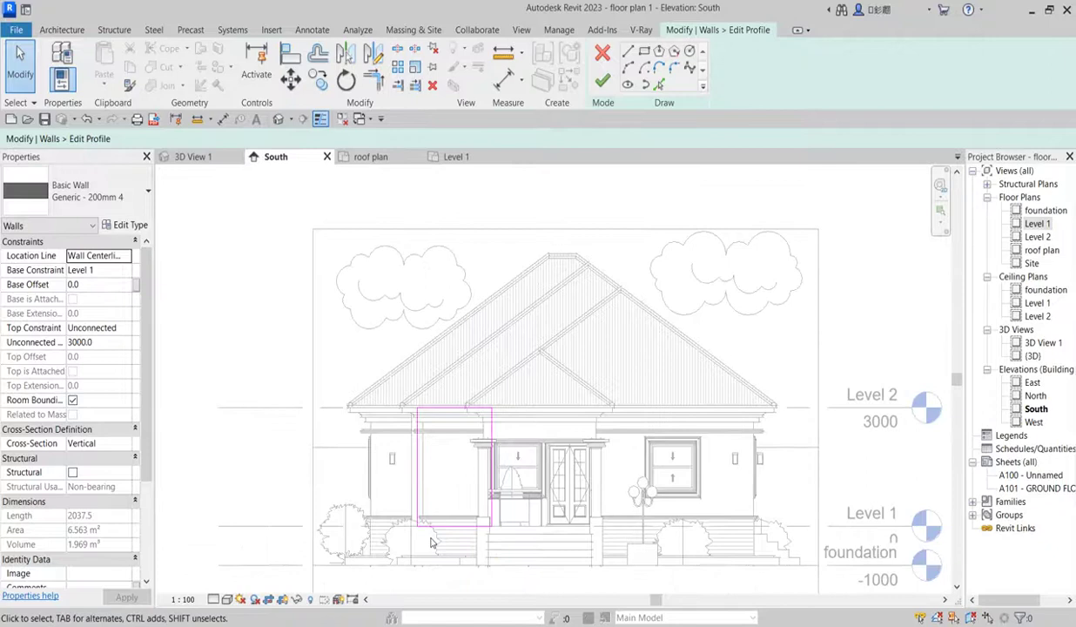
scroll(461, 519, up, 1)
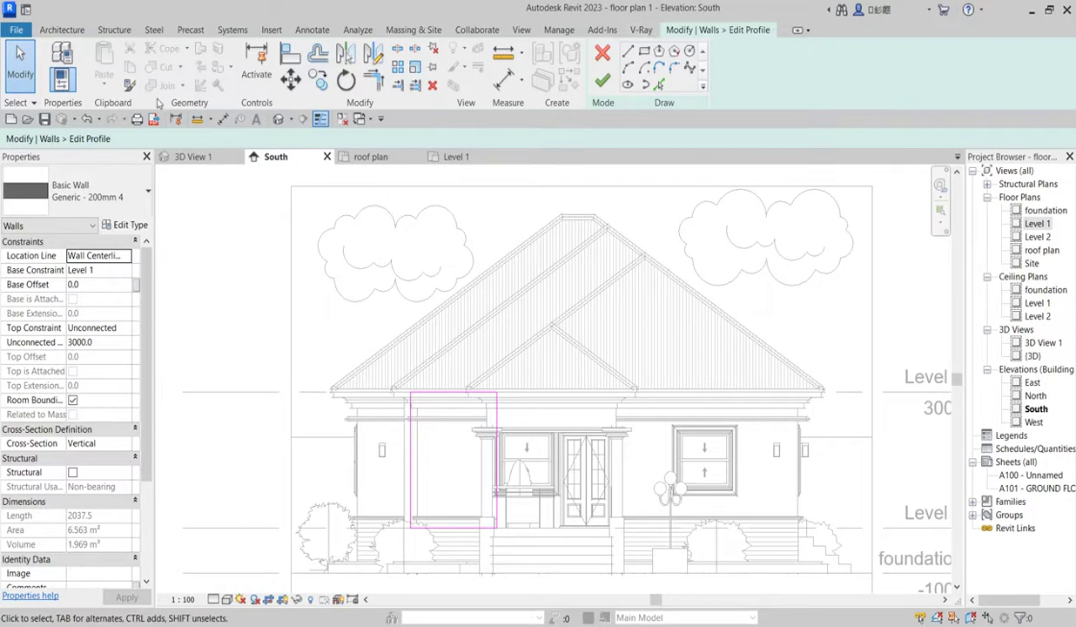
click(292, 54)
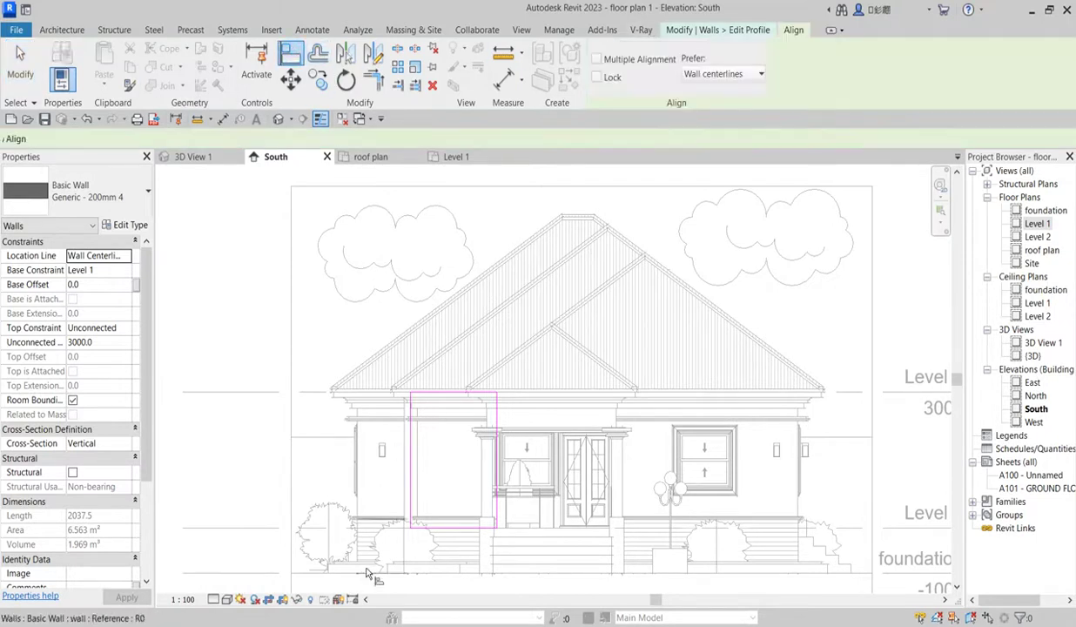
scroll(365, 570, up, 2)
click(448, 509)
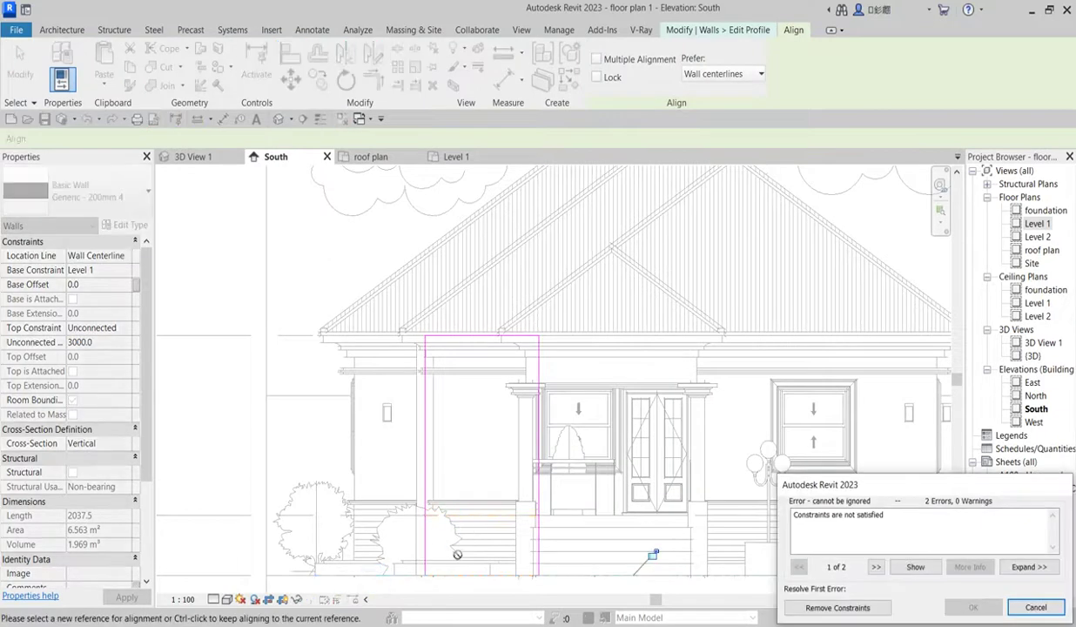
click(857, 609)
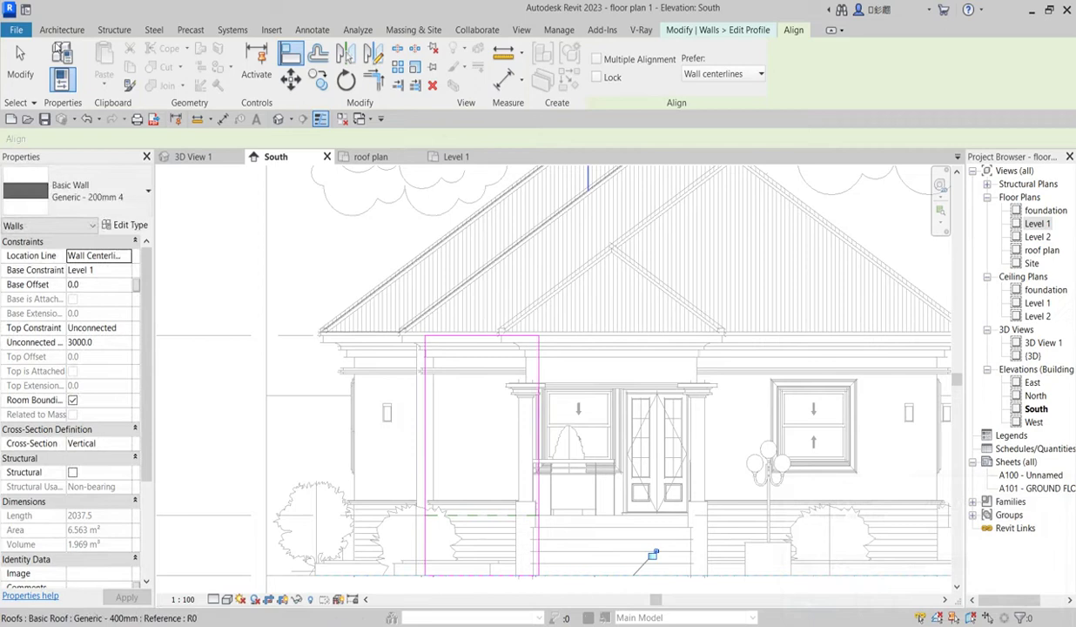
right_click(433, 267)
click(449, 269)
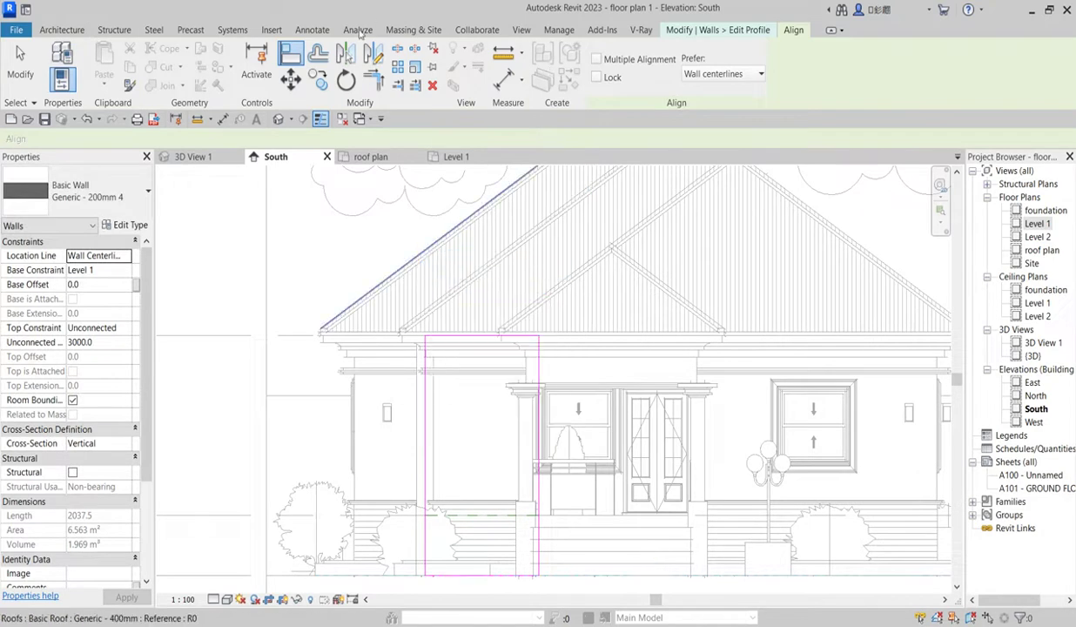
right_click(317, 256)
click(346, 259)
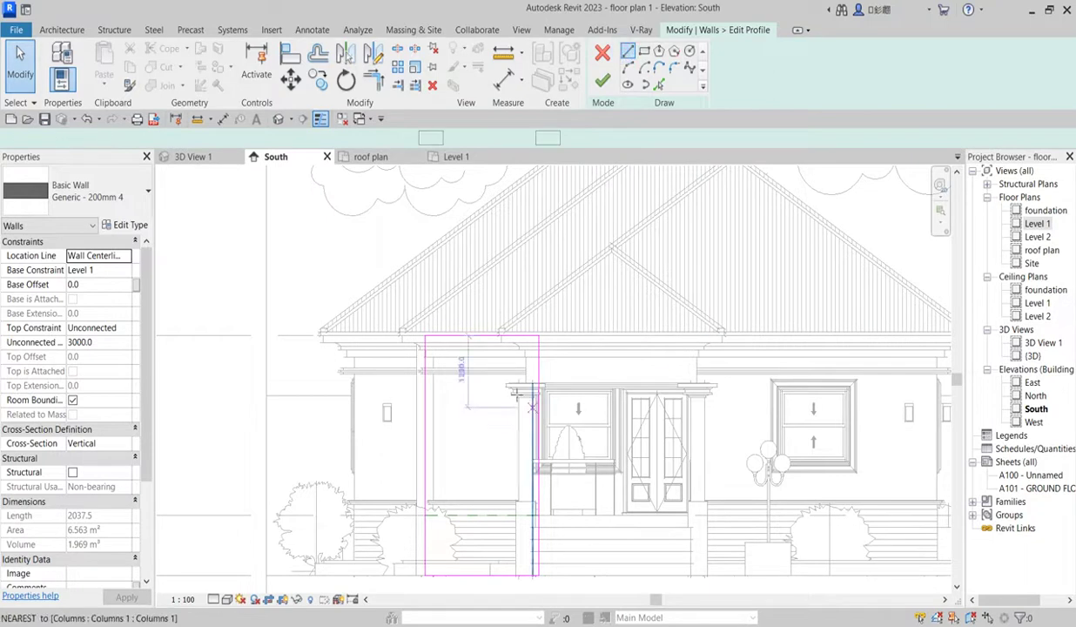
Sketch vertical and horizontal profile lines forming the roughly 1000 × 1745 opening outline
click(627, 52)
scroll(427, 396, up, 2)
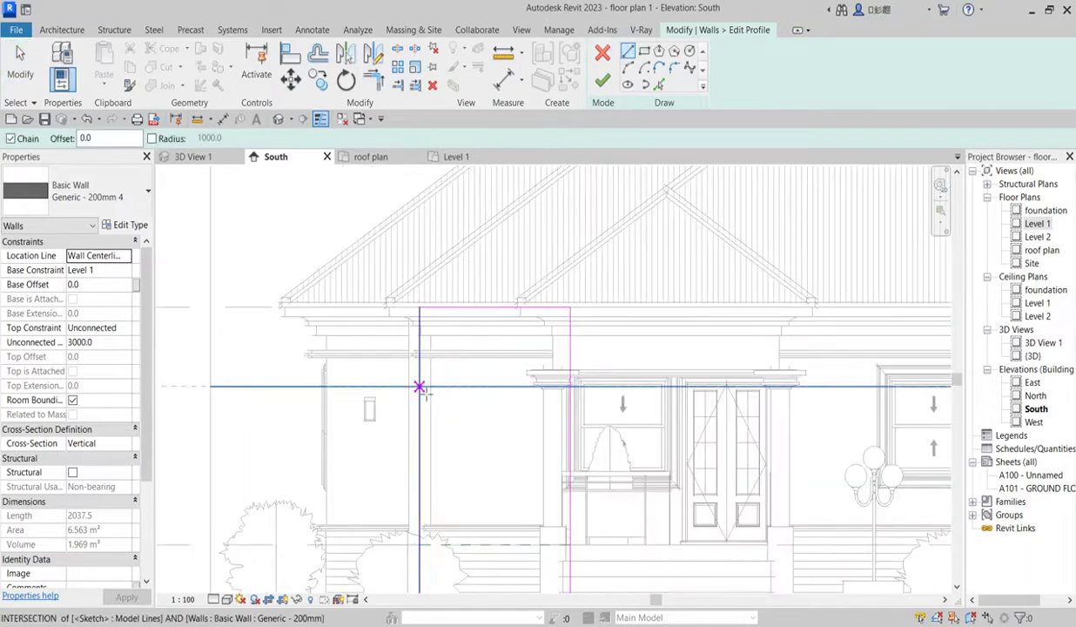
click(419, 387)
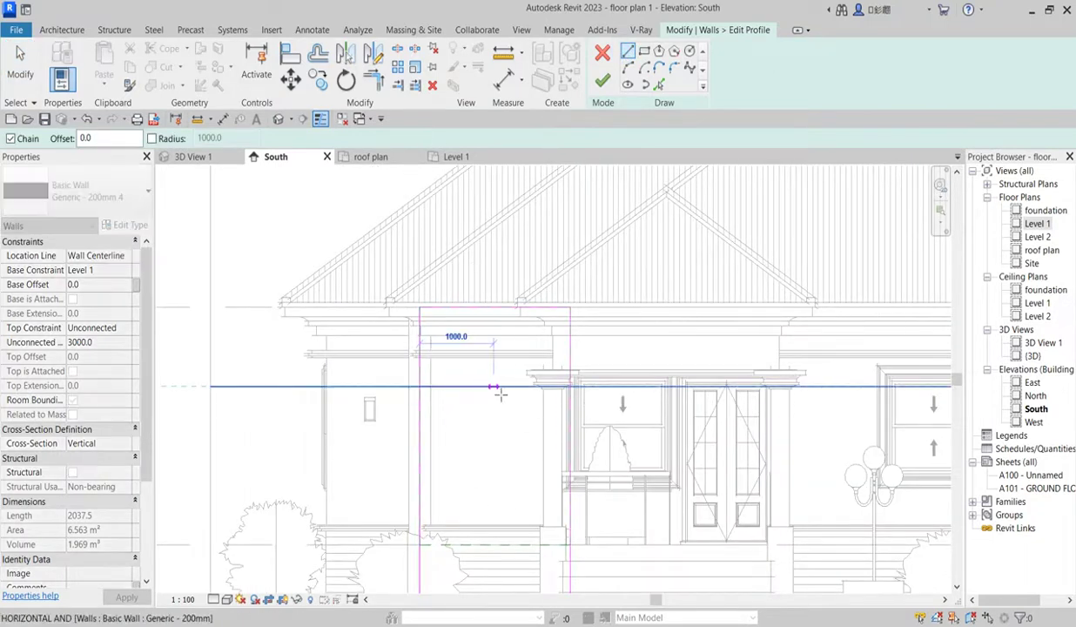
scroll(492, 288, down, 3)
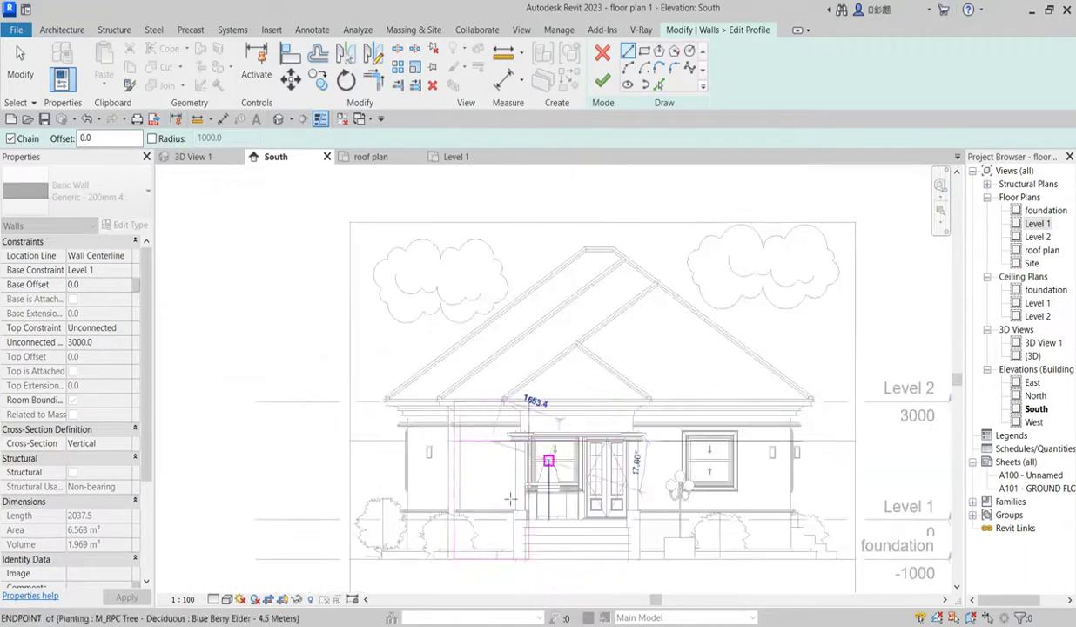
scroll(493, 526, up, 4)
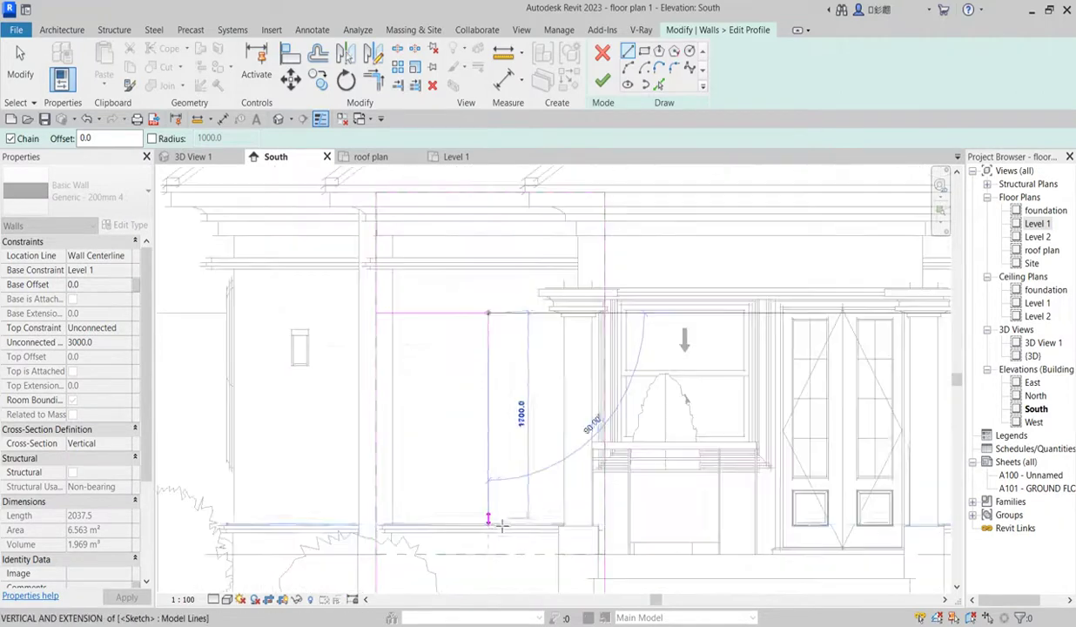
click(490, 525)
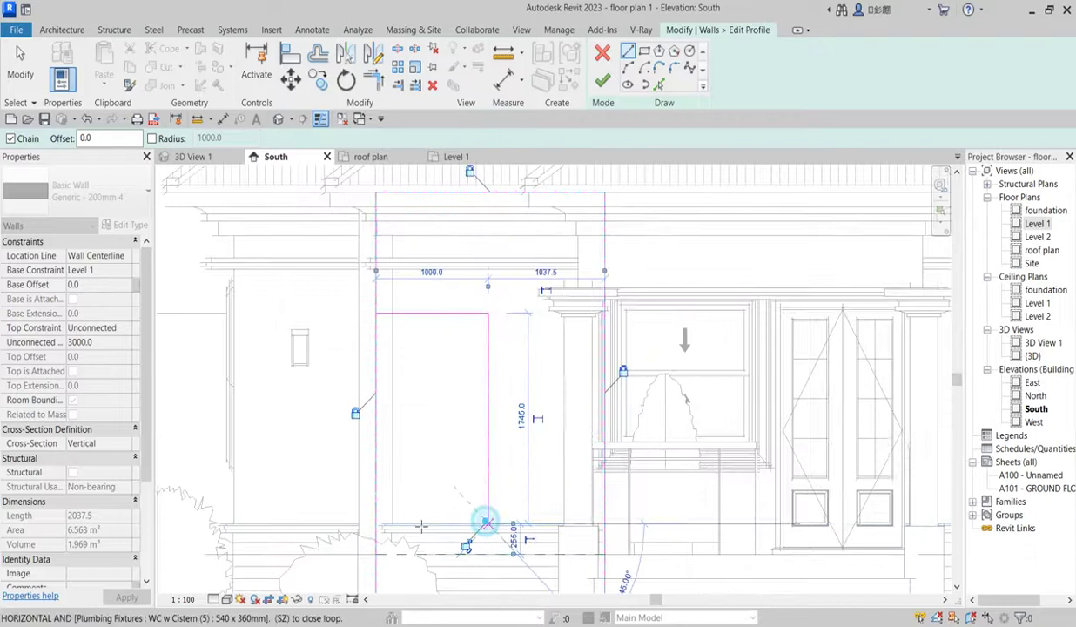
click(384, 523)
key(Escape)
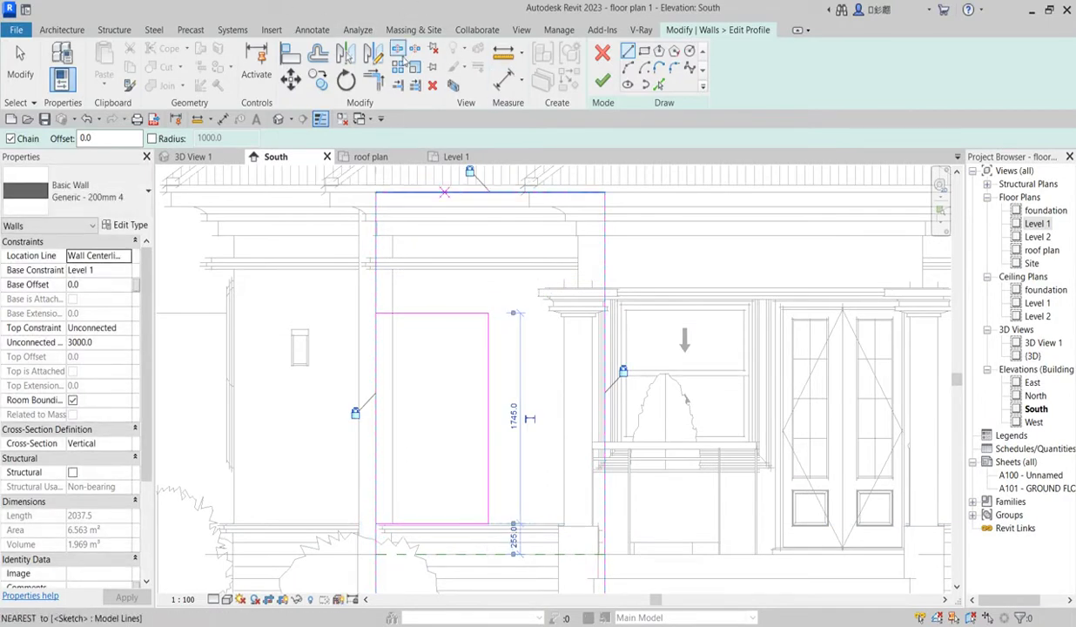
Split the left vertical sketch line of the entrance wall profile
click(373, 80)
click(376, 408)
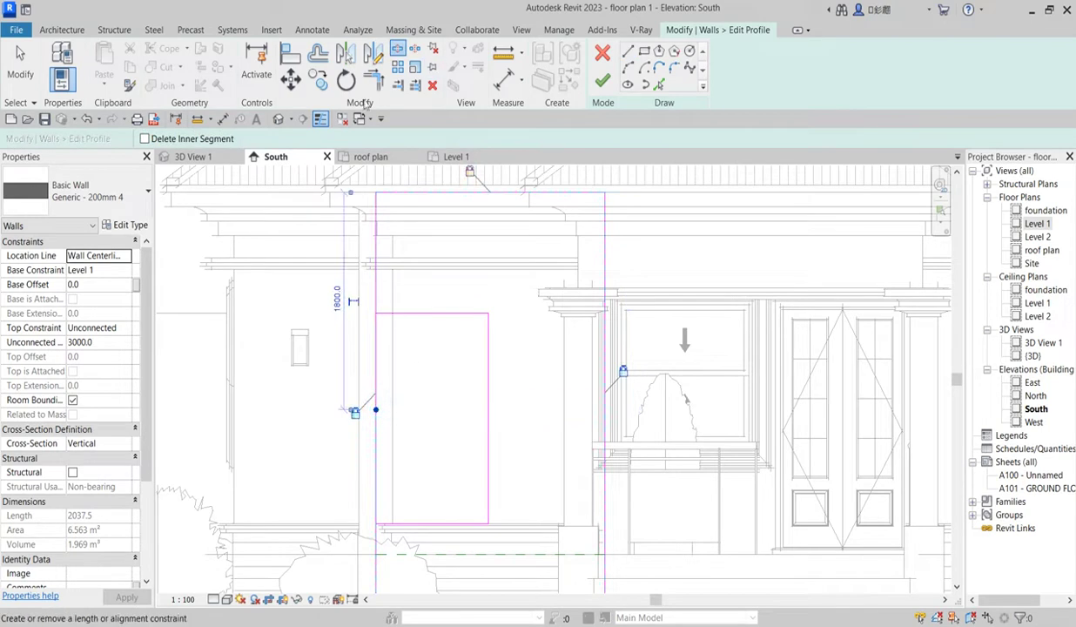
click(373, 89)
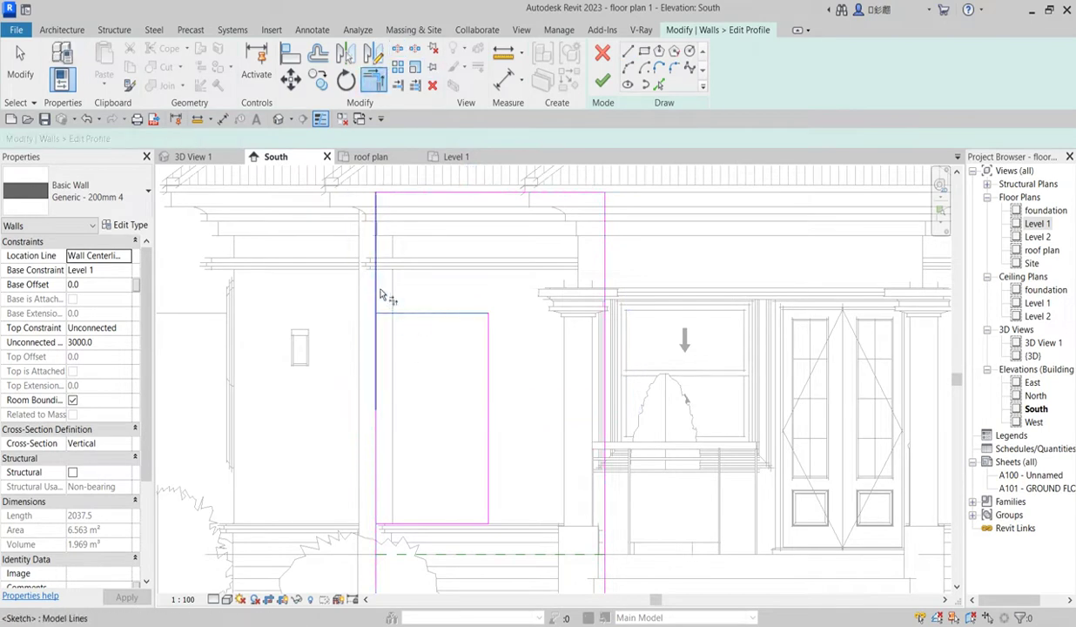
scroll(403, 302, down, 2)
Trim the lower-left sketch line into a corner, finish the profile, and select the narrow left wall
click(387, 479)
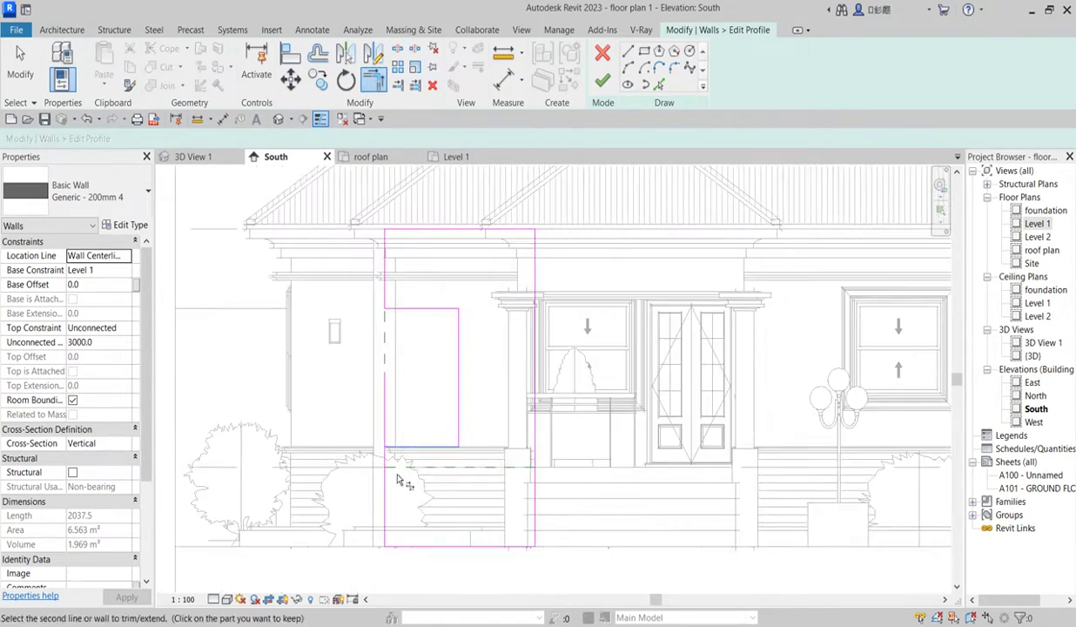
click(387, 483)
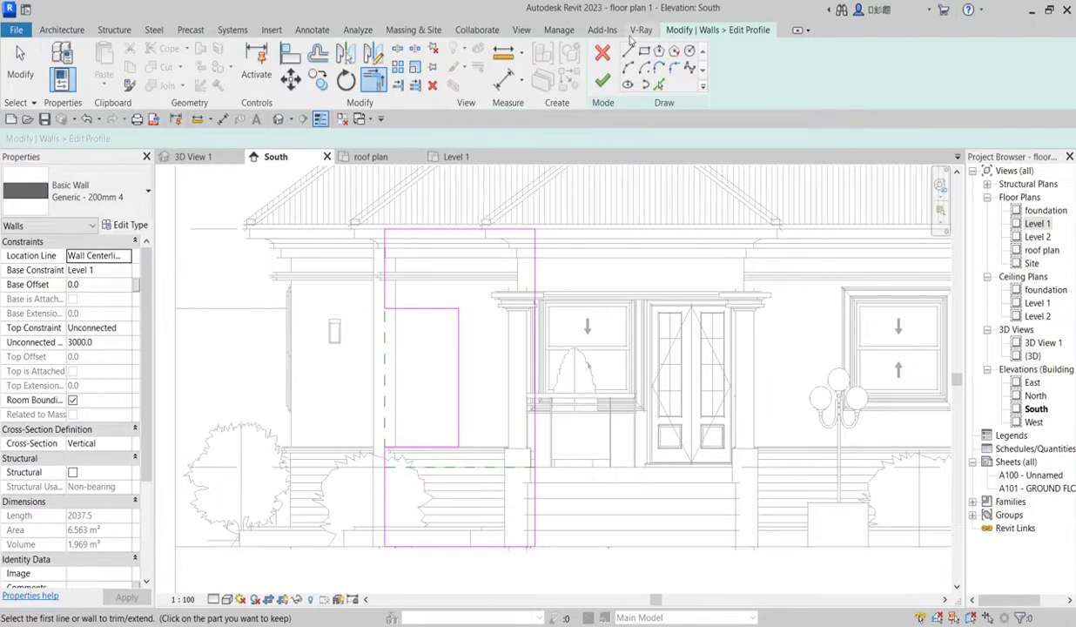
click(601, 85)
click(371, 377)
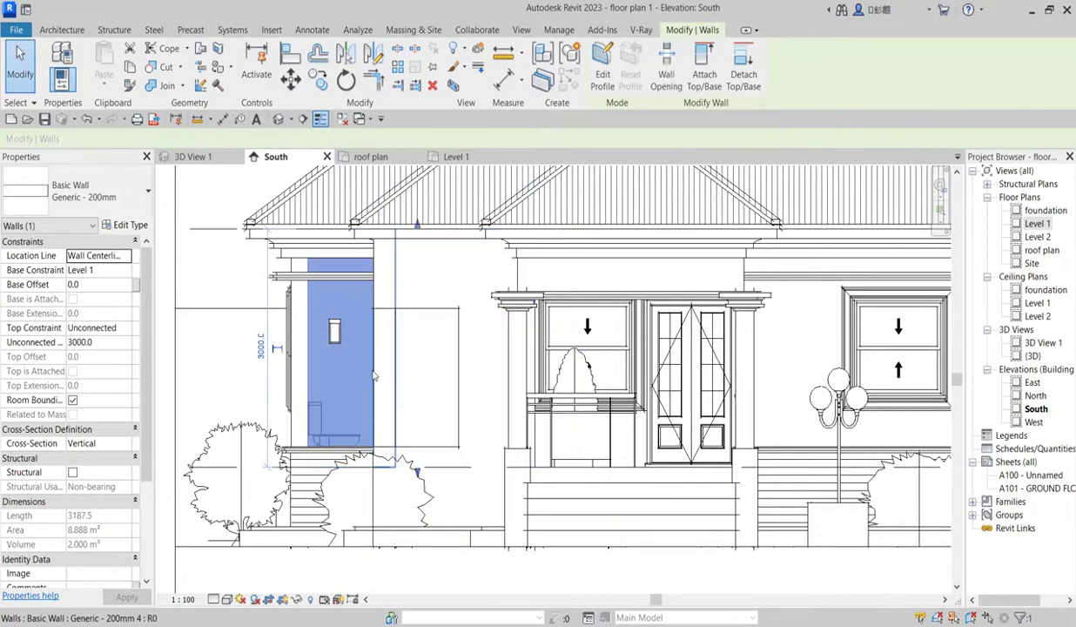
Open the West elevation, zoom in, and select the Generic - 200mm 4 entrance wall
scroll(738, 376, down, 1)
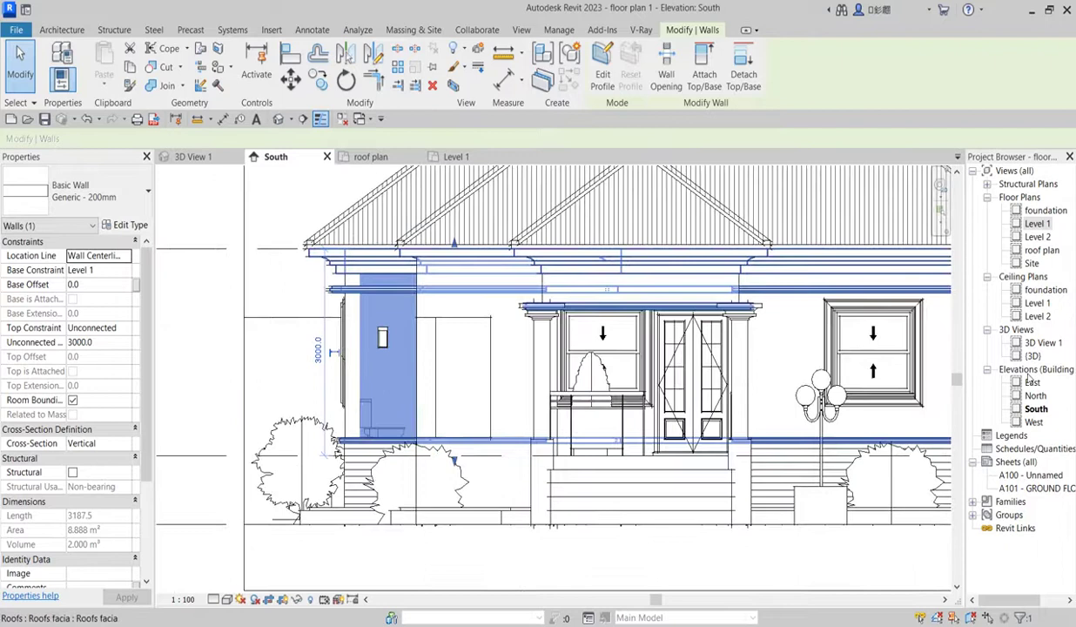
double_click(1034, 423)
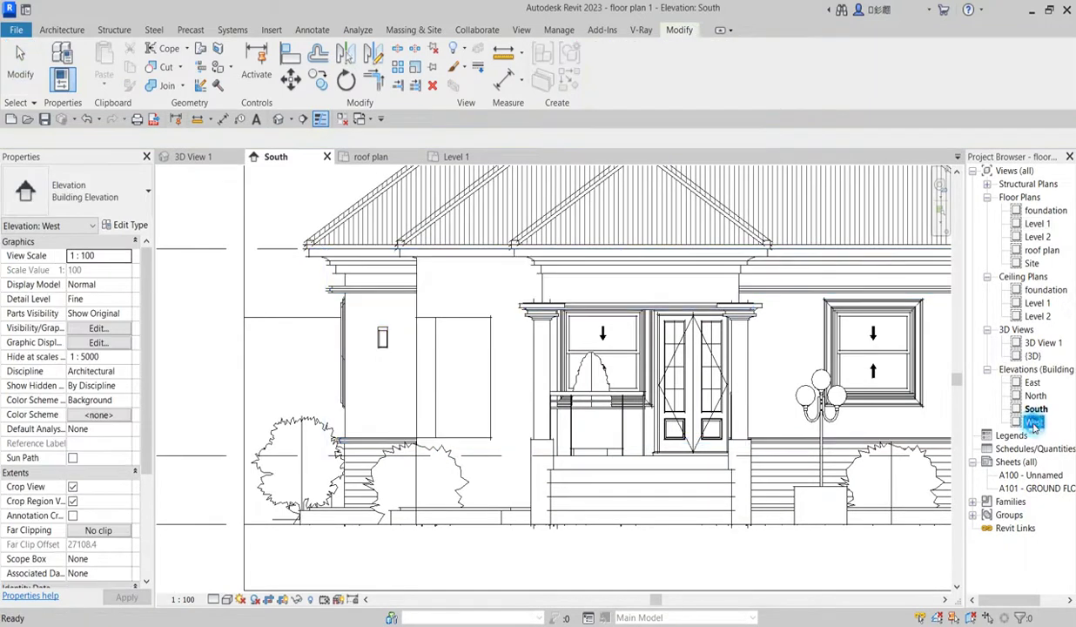
scroll(218, 400, up, 5)
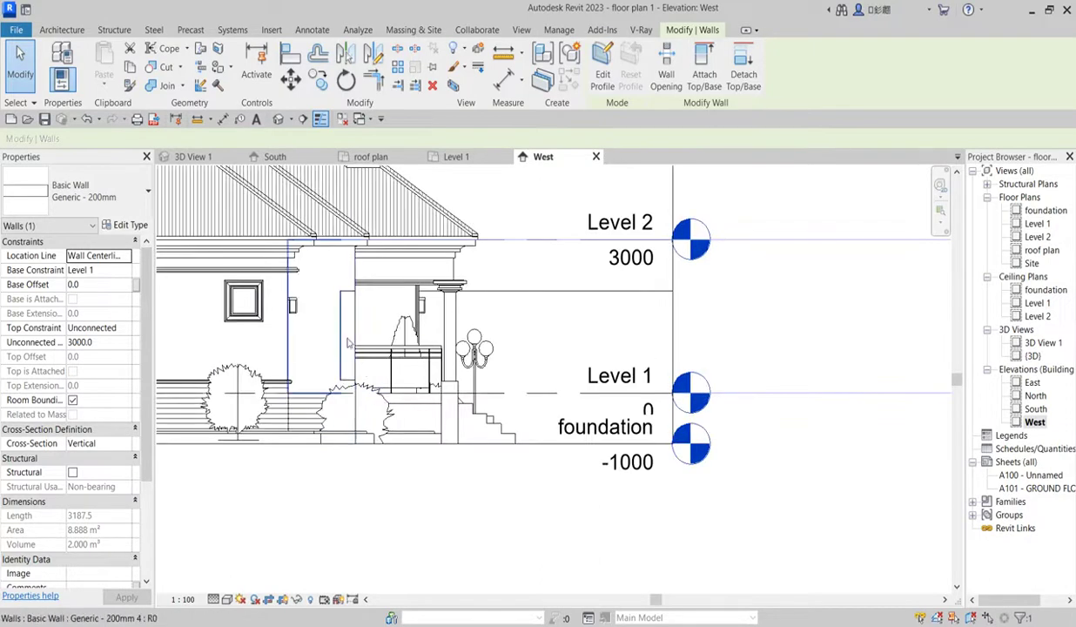
click(340, 343)
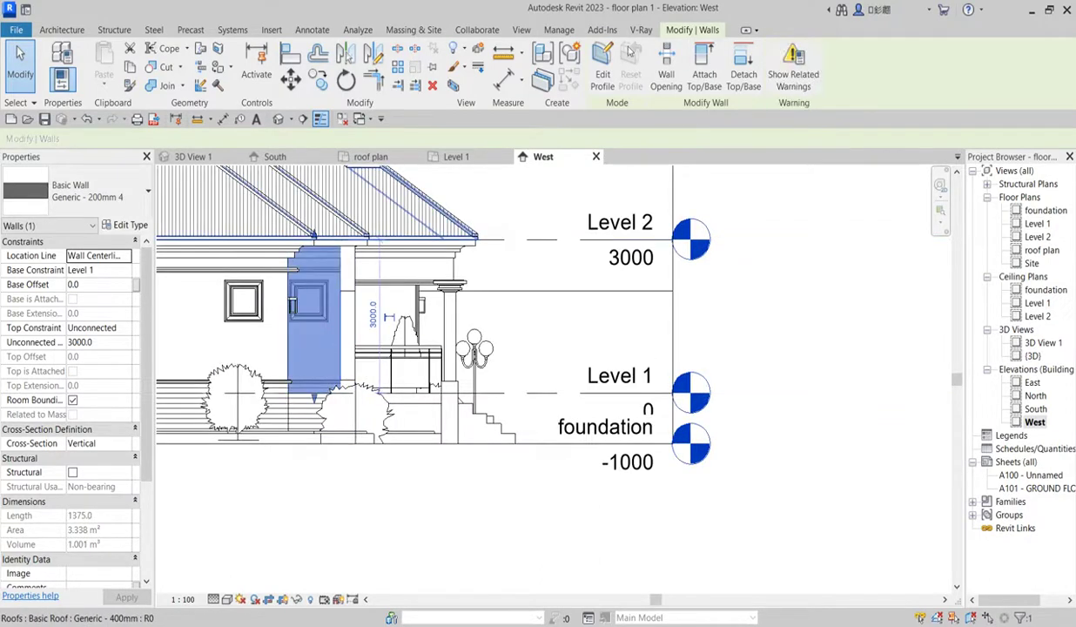
scroll(331, 306, up, 1)
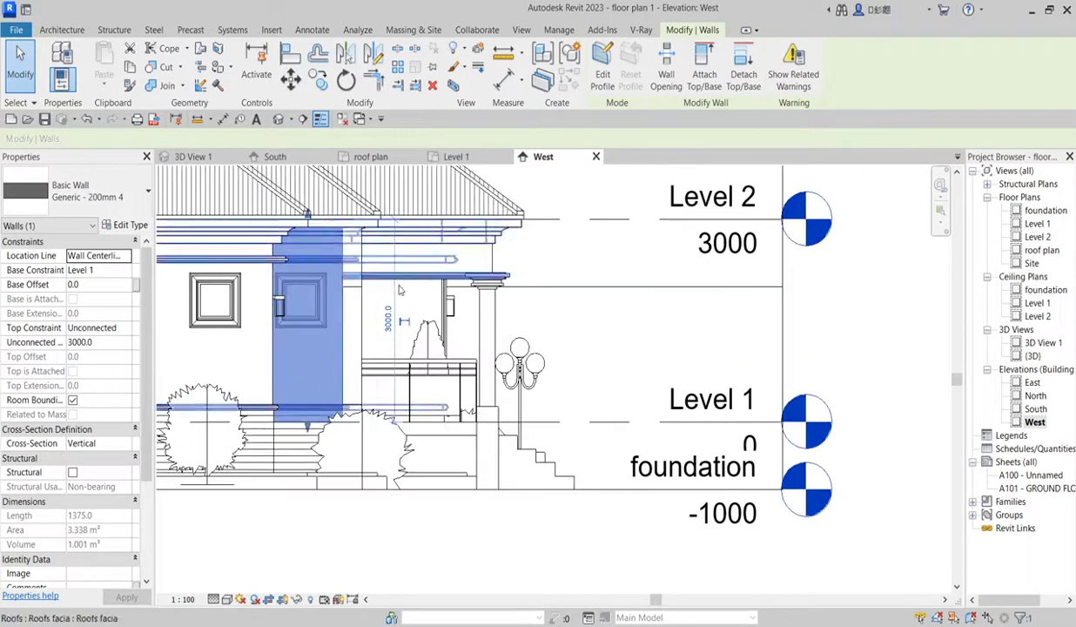
Edit the wall's profile and draw a horizontal line from the sketch intersection to the right edge
click(603, 80)
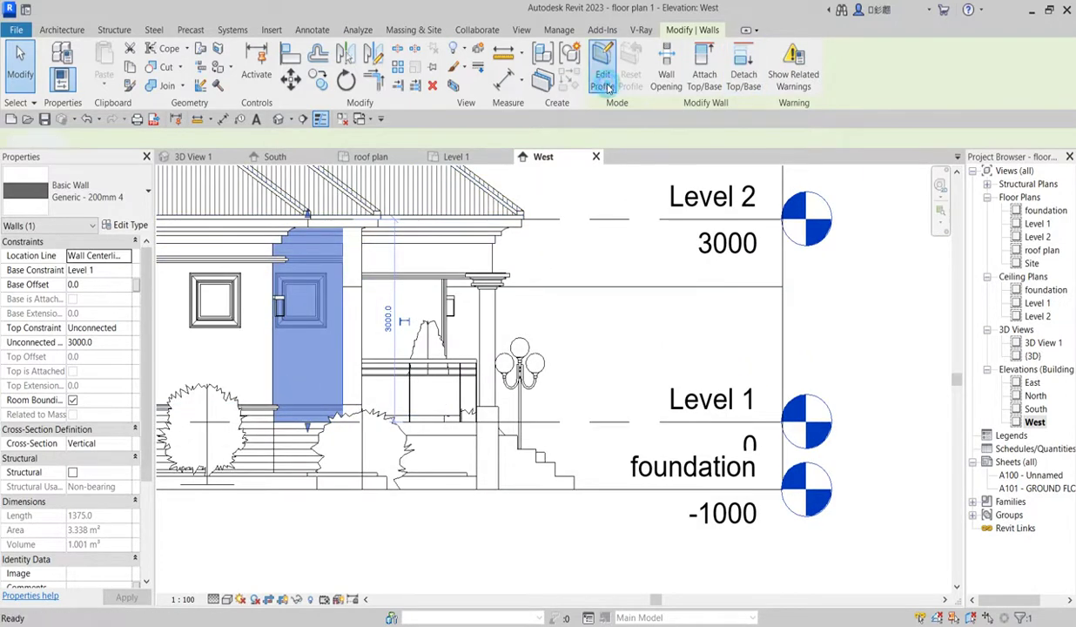
scroll(522, 311, up, 1)
scroll(522, 311, down, 2)
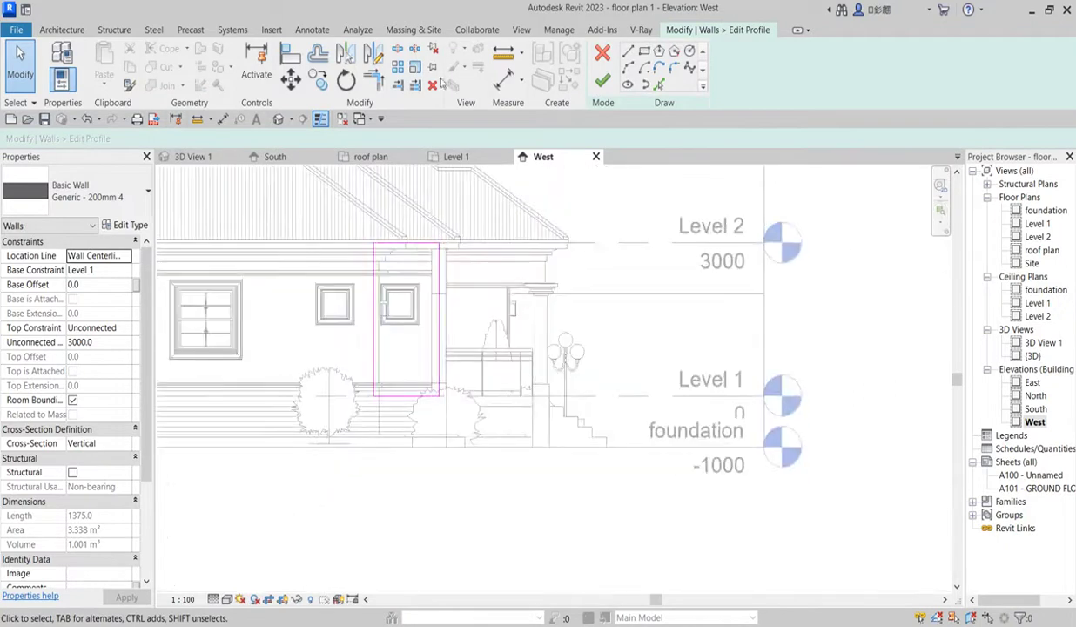
click(627, 51)
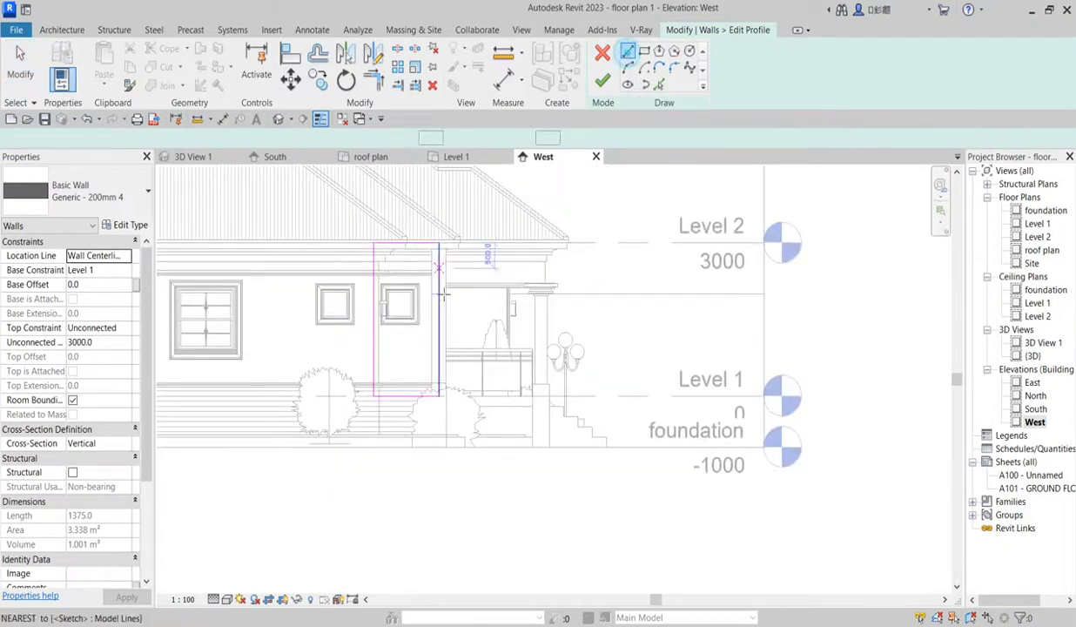
scroll(396, 314, up, 3)
scroll(347, 282, up, 1)
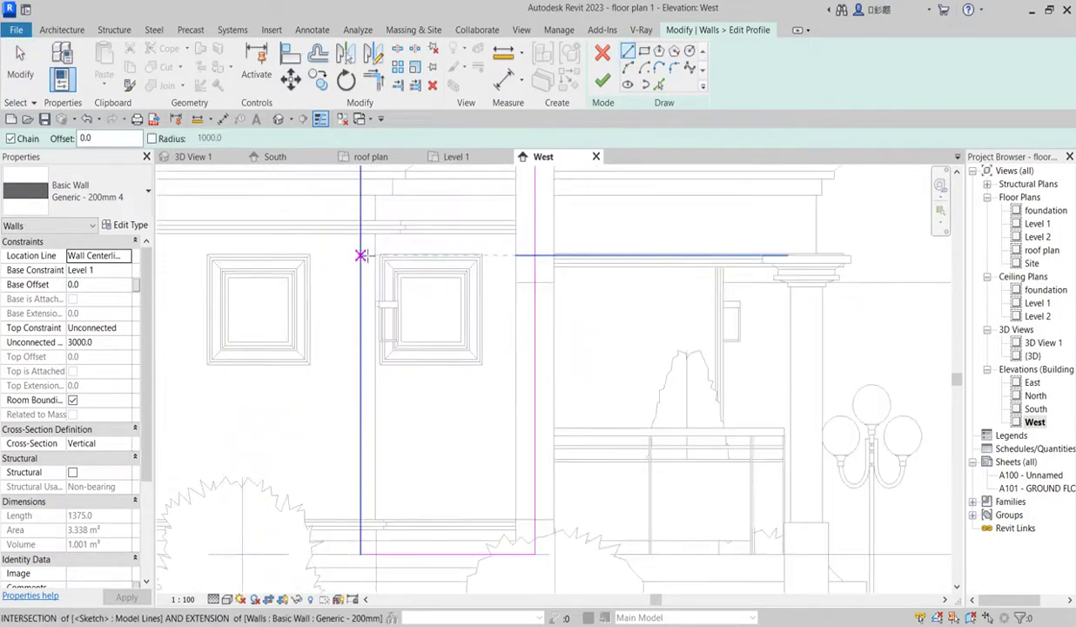
click(362, 255)
scroll(361, 253, up, 2)
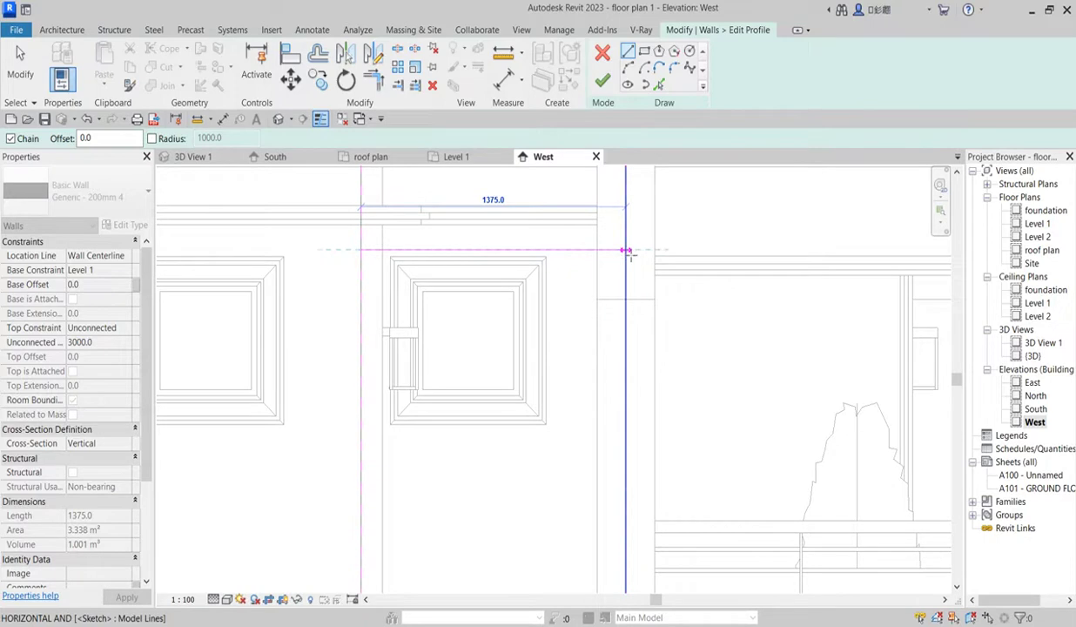
click(625, 249)
scroll(575, 261, down, 1)
scroll(570, 252, down, 3)
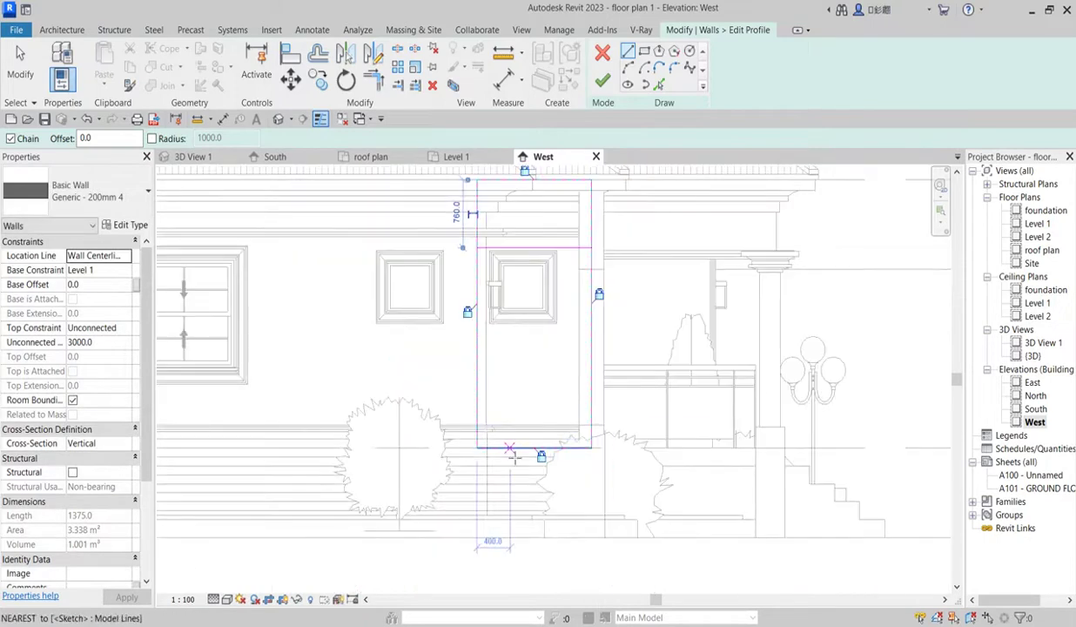
Align the profile sketch's bottom edge to the ground line, removing constraints, then cancel Align
click(290, 54)
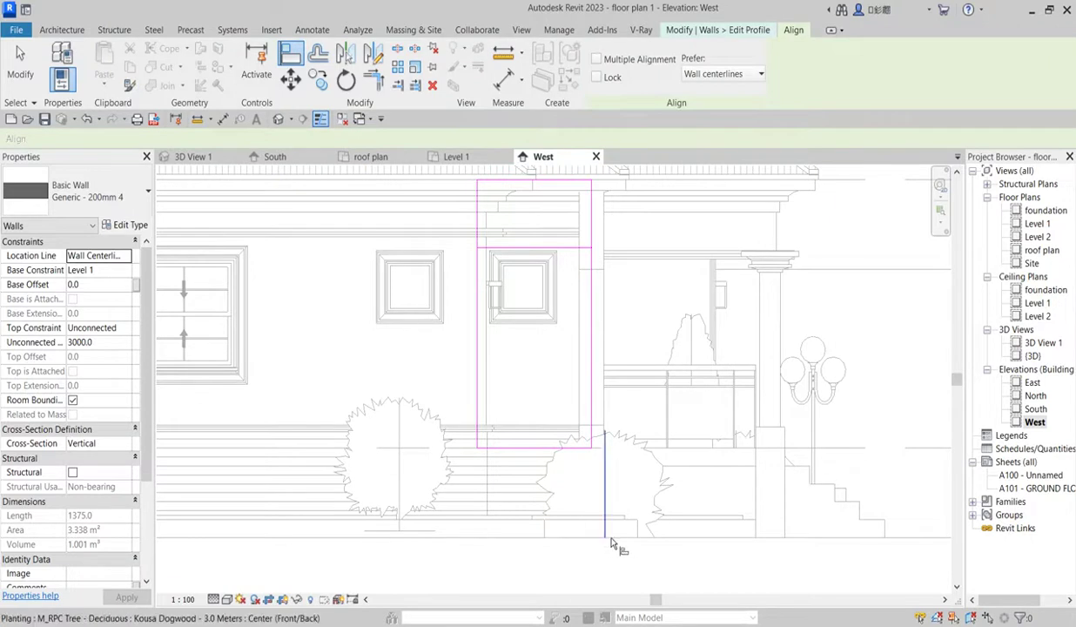
click(679, 537)
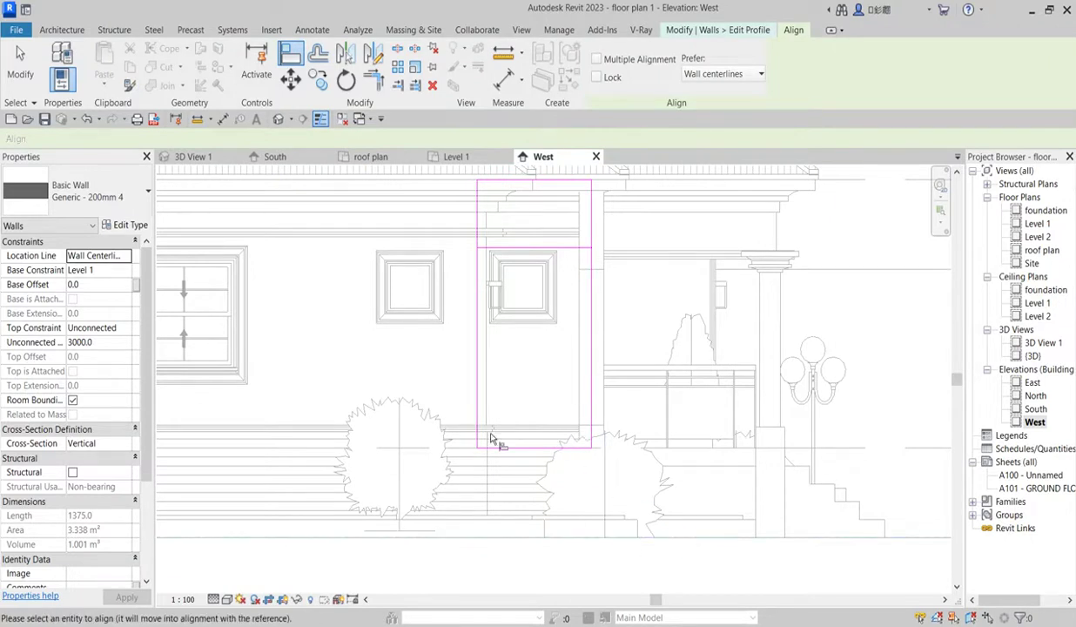
click(535, 446)
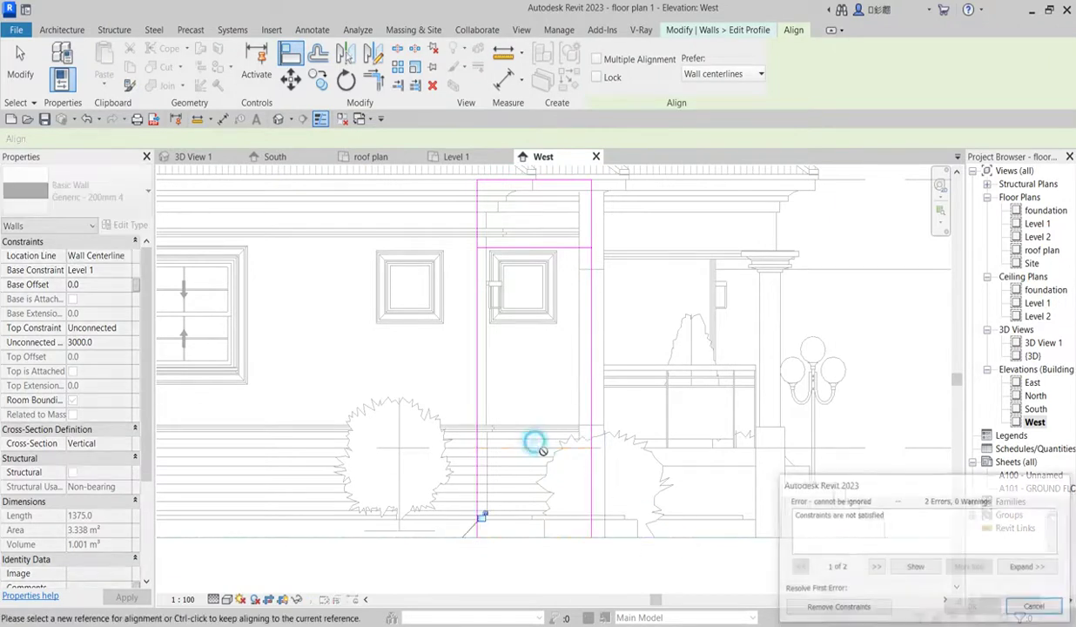
click(846, 609)
right_click(649, 299)
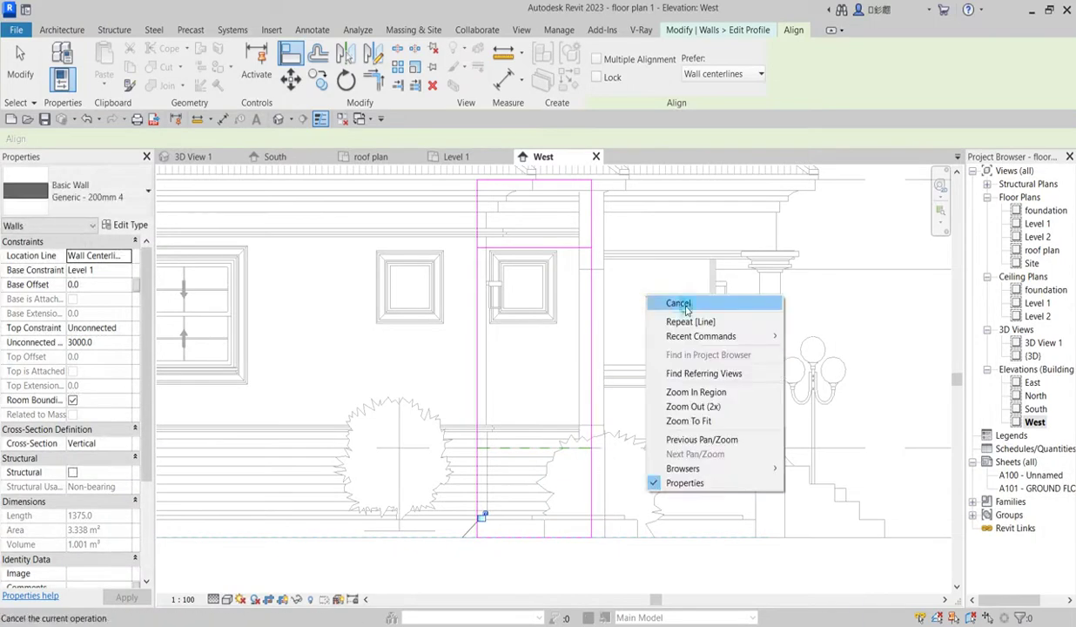
click(679, 304)
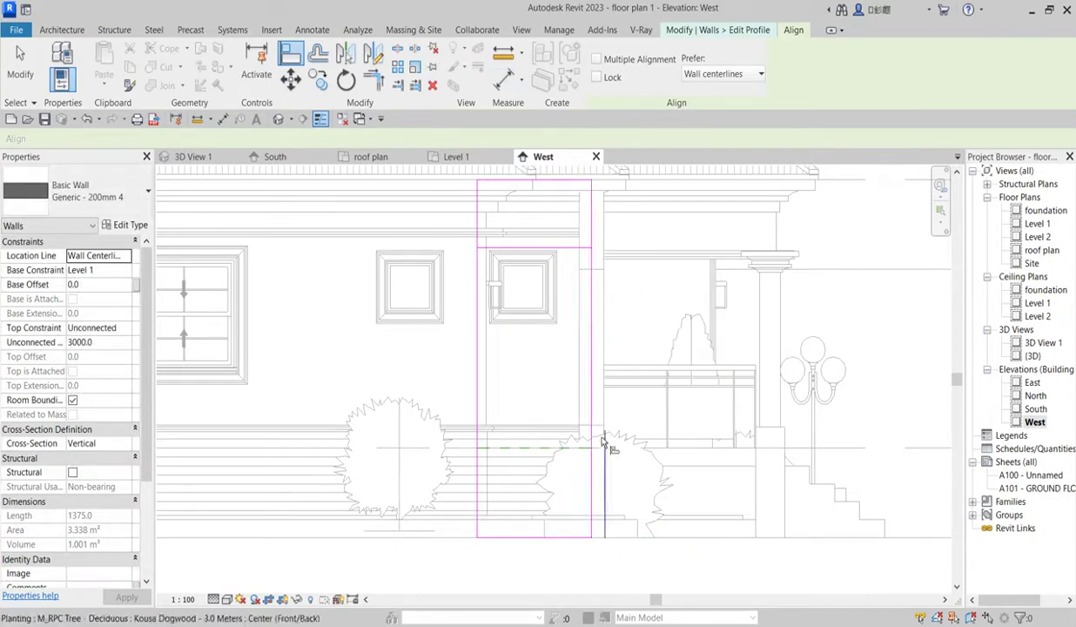
scroll(601, 436, up, 2)
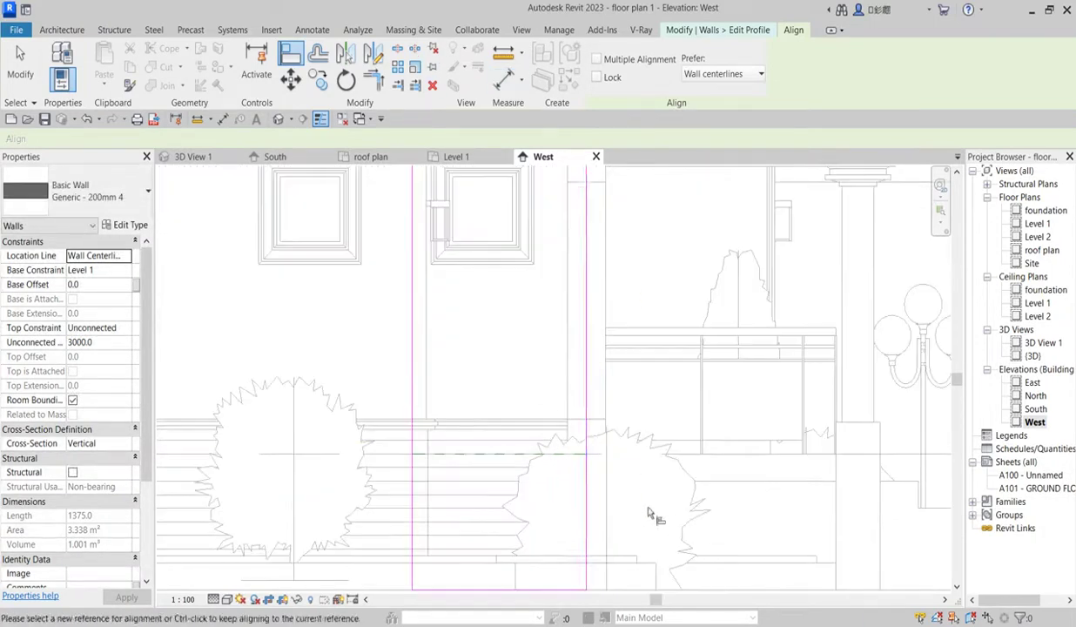
right_click(577, 296)
End the Align command and draw a horizontal sketch line leftward across the wall
click(627, 316)
right_click(605, 300)
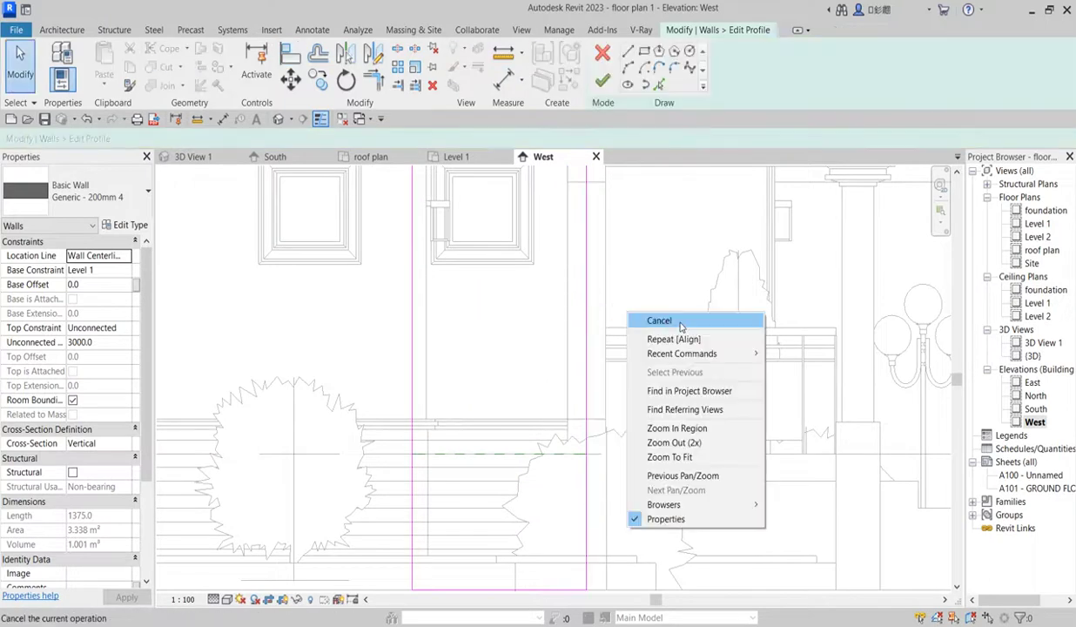
click(680, 325)
click(628, 51)
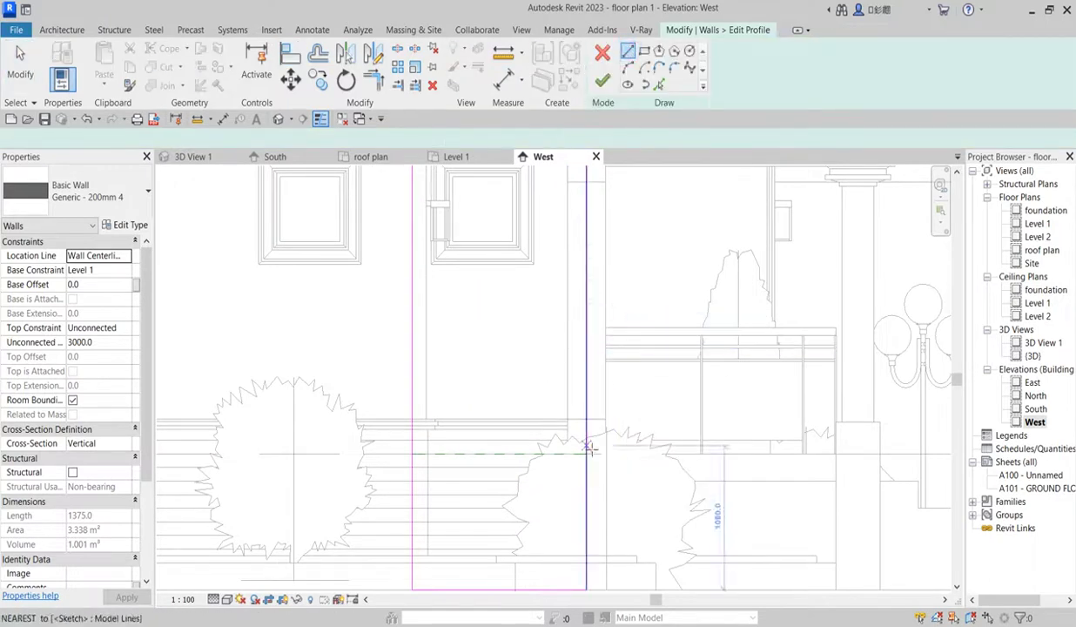
scroll(589, 440, up, 2)
click(584, 403)
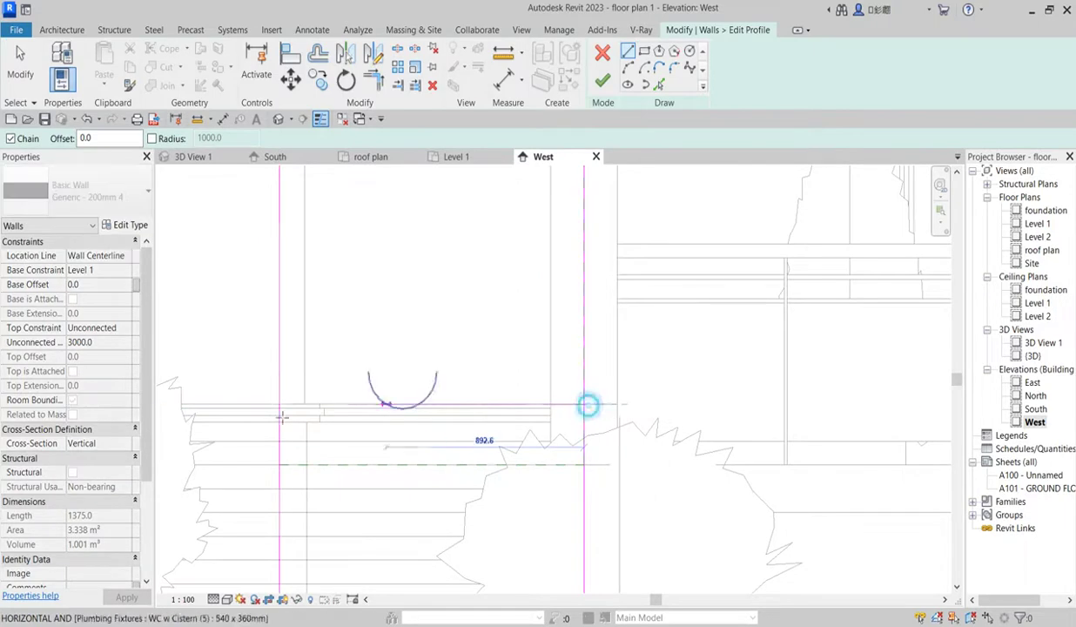
click(276, 404)
scroll(488, 443, down, 2)
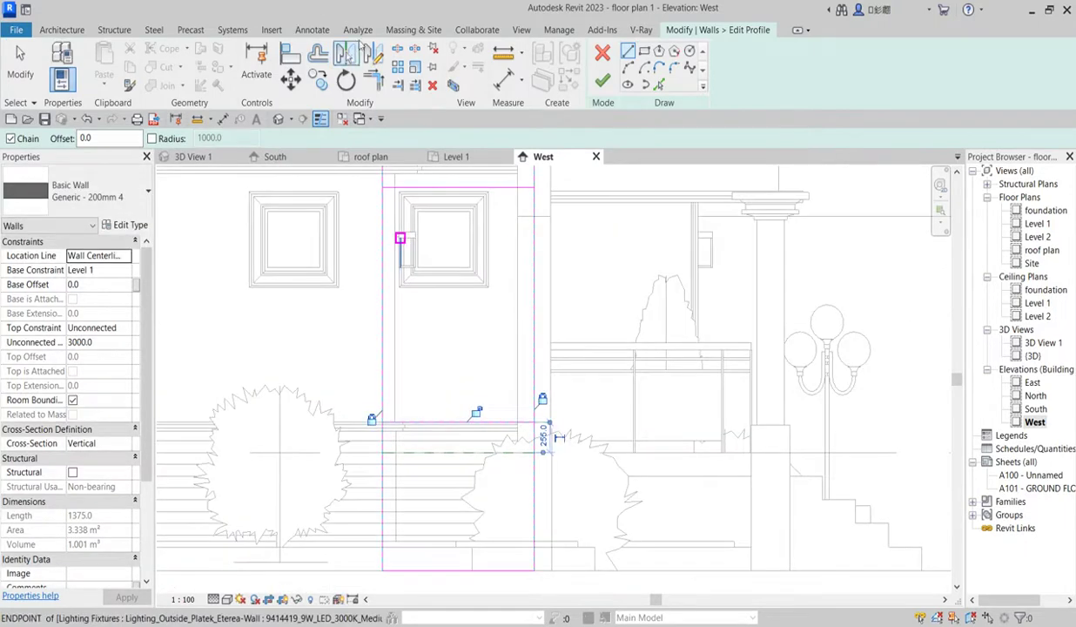
Split the sketch lines beside the small window and on the right vertical with SL
key(s)
key(l)
click(382, 299)
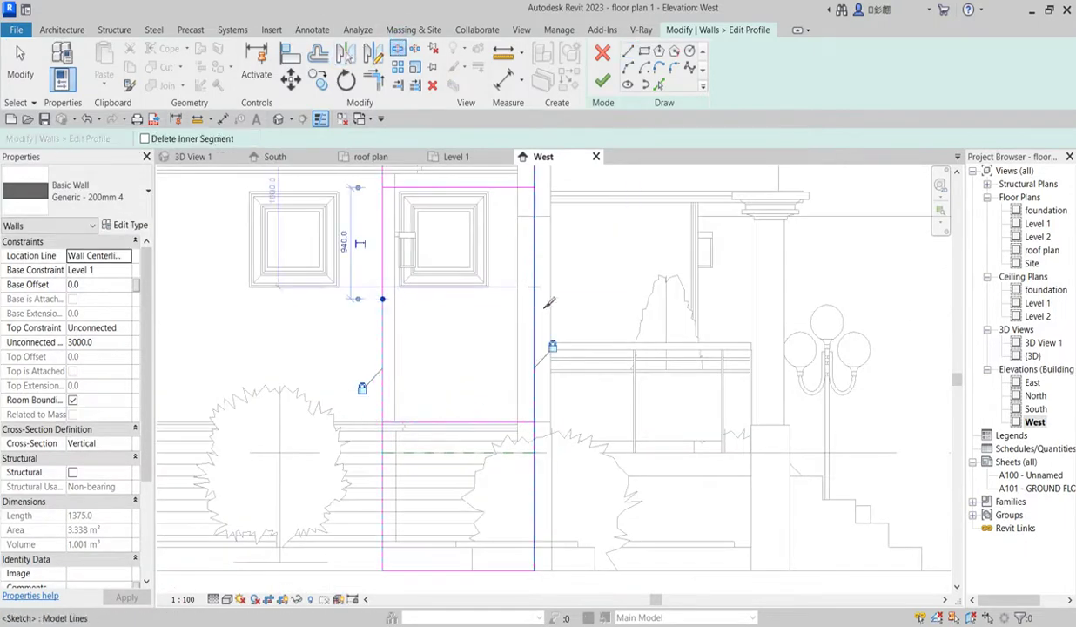
click(535, 300)
key(Escape)
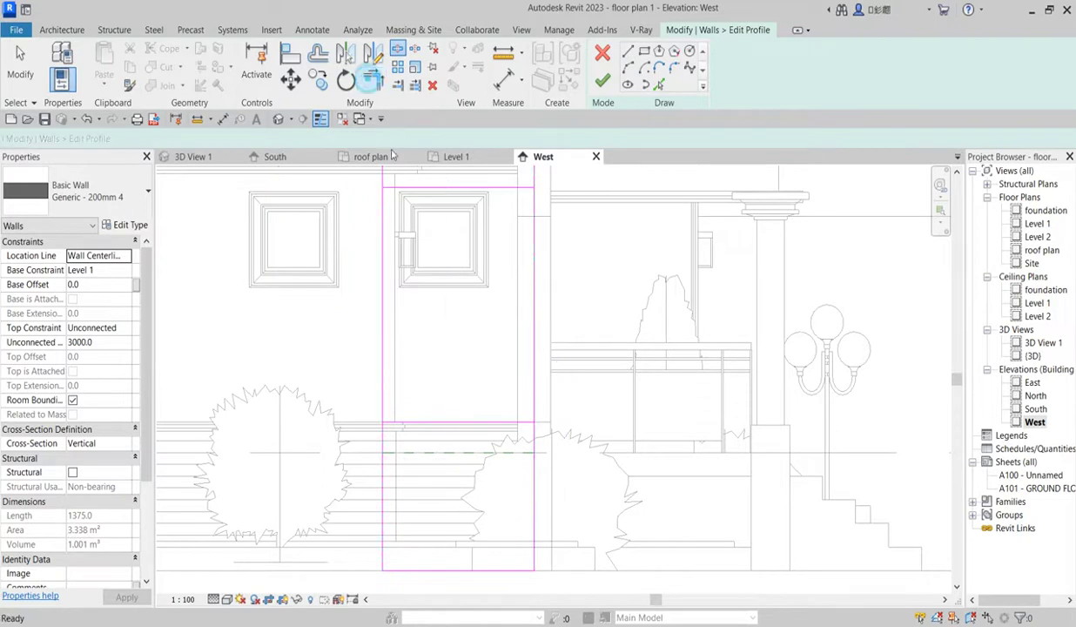
Trim the top and lower lines into corners with the verticals and finish the profile at 2.242 m²
click(462, 187)
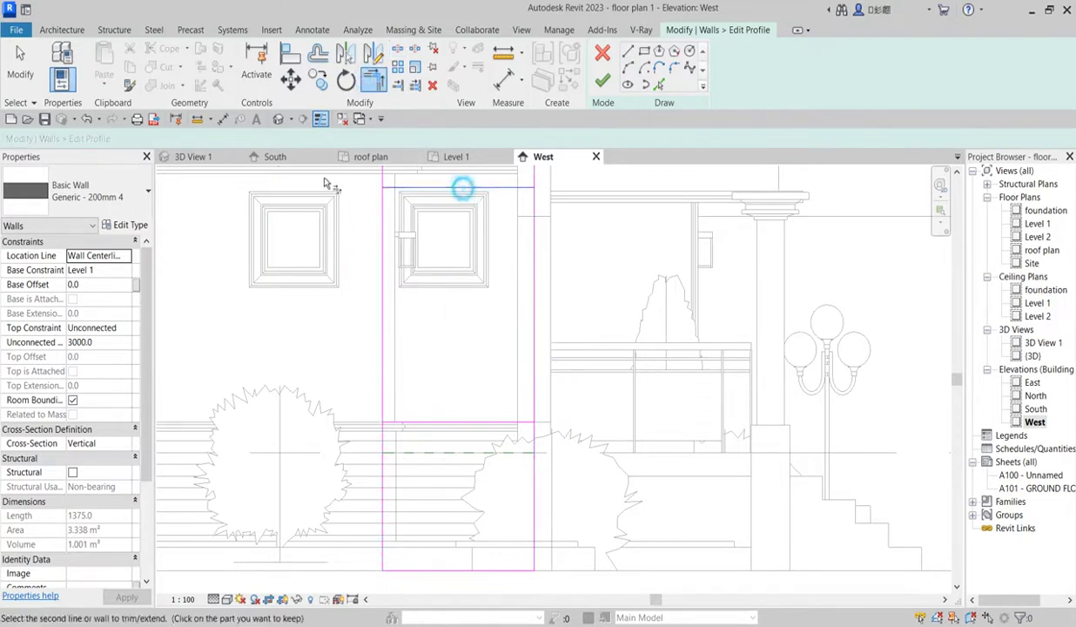
click(384, 174)
click(408, 426)
click(384, 453)
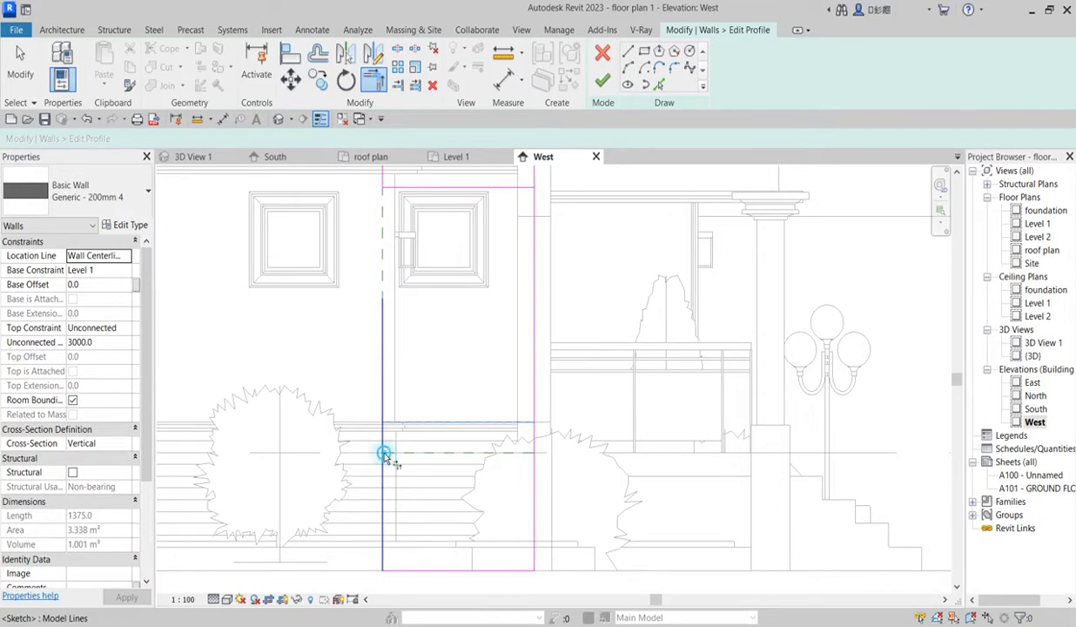
click(503, 425)
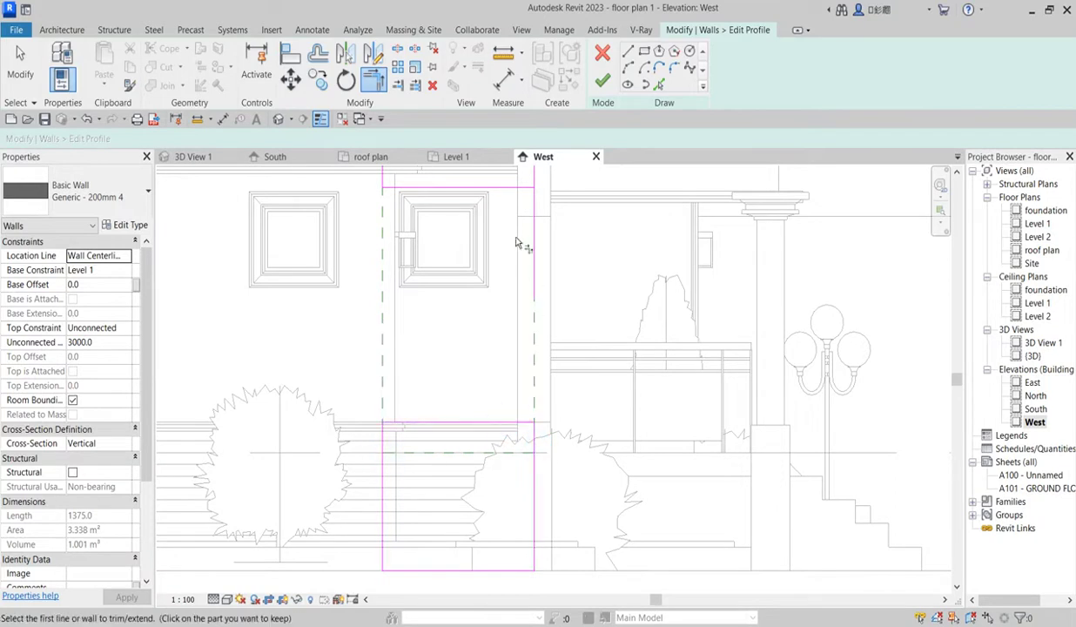
click(509, 186)
click(532, 177)
scroll(461, 383, down, 3)
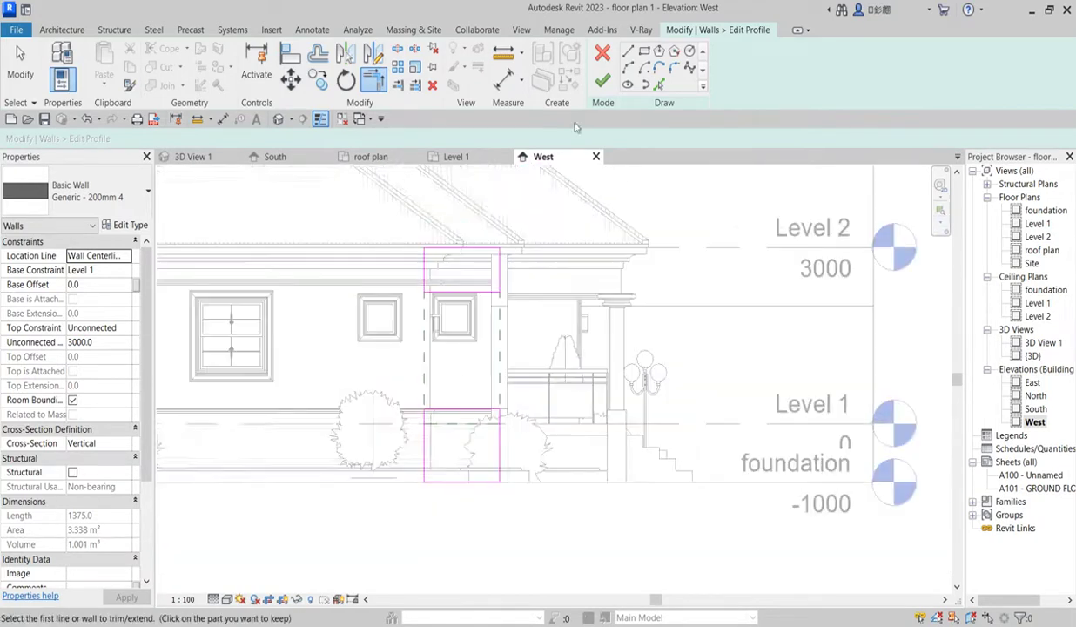
click(601, 81)
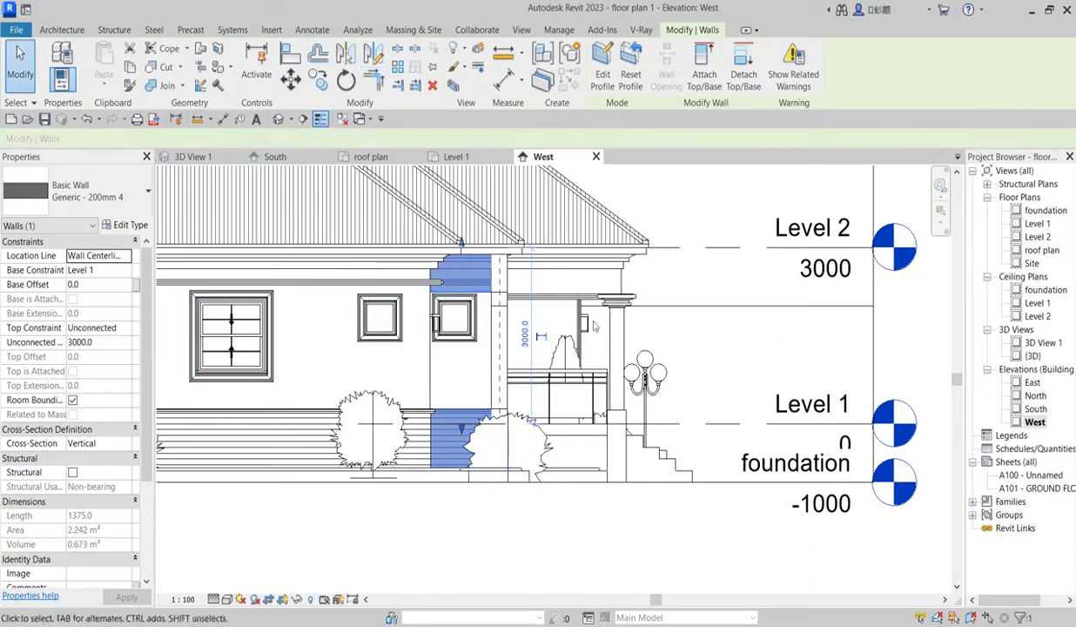
Select the narrow entrance wall and edit its profile in the South elevation
click(509, 312)
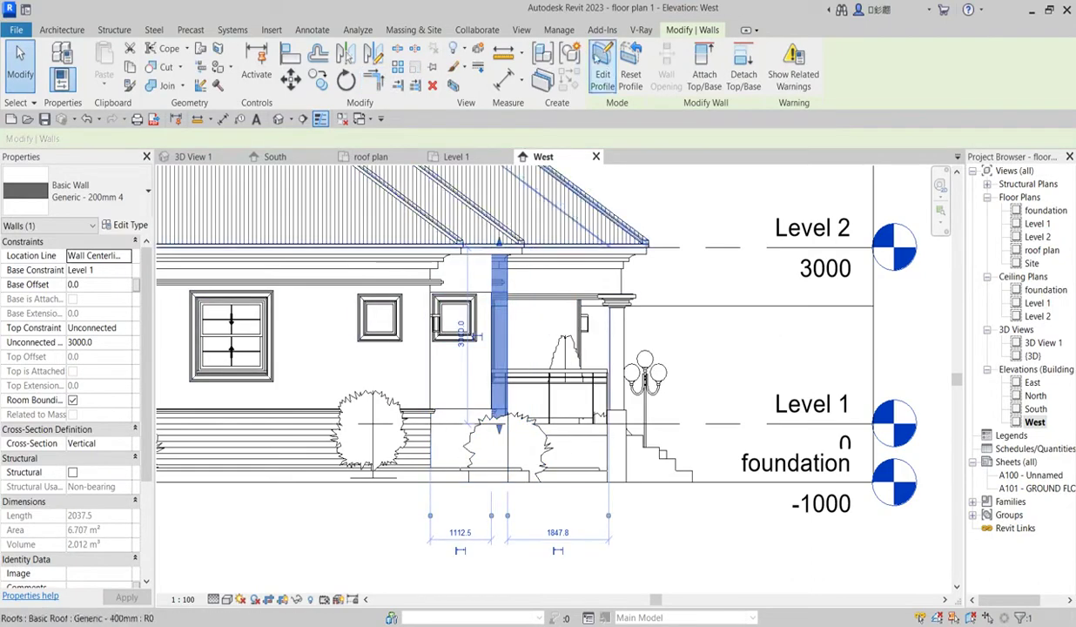
click(602, 69)
click(481, 212)
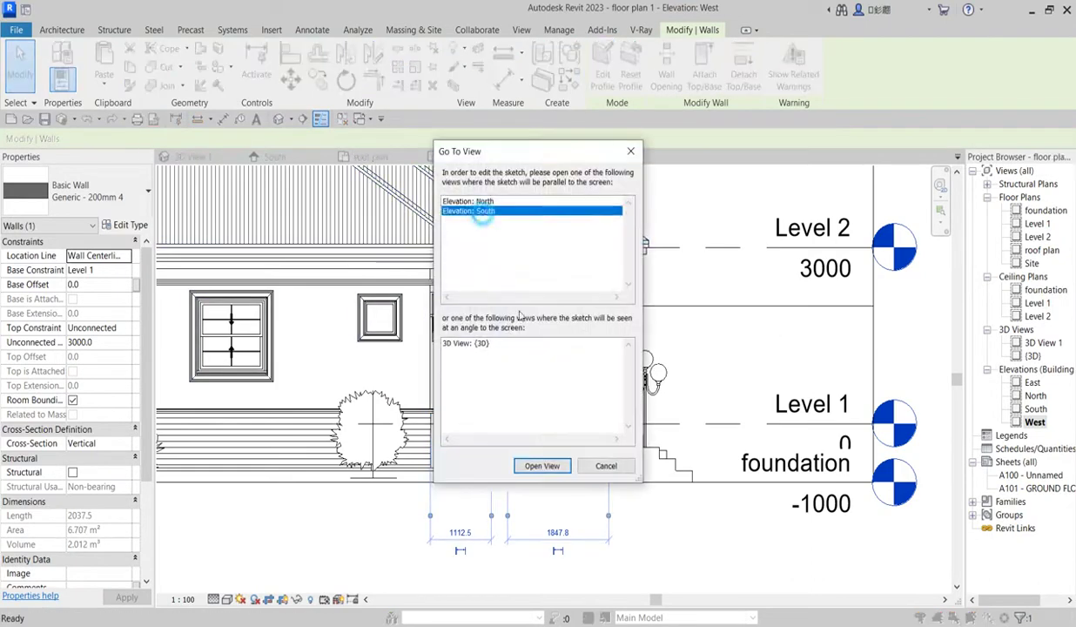
click(540, 468)
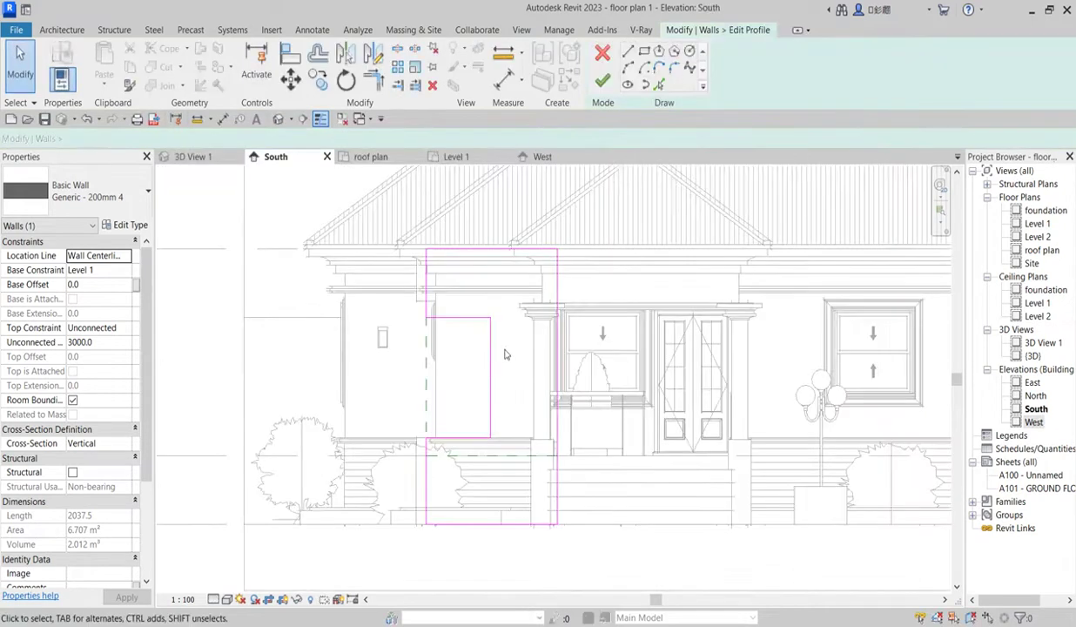
scroll(367, 308, up, 3)
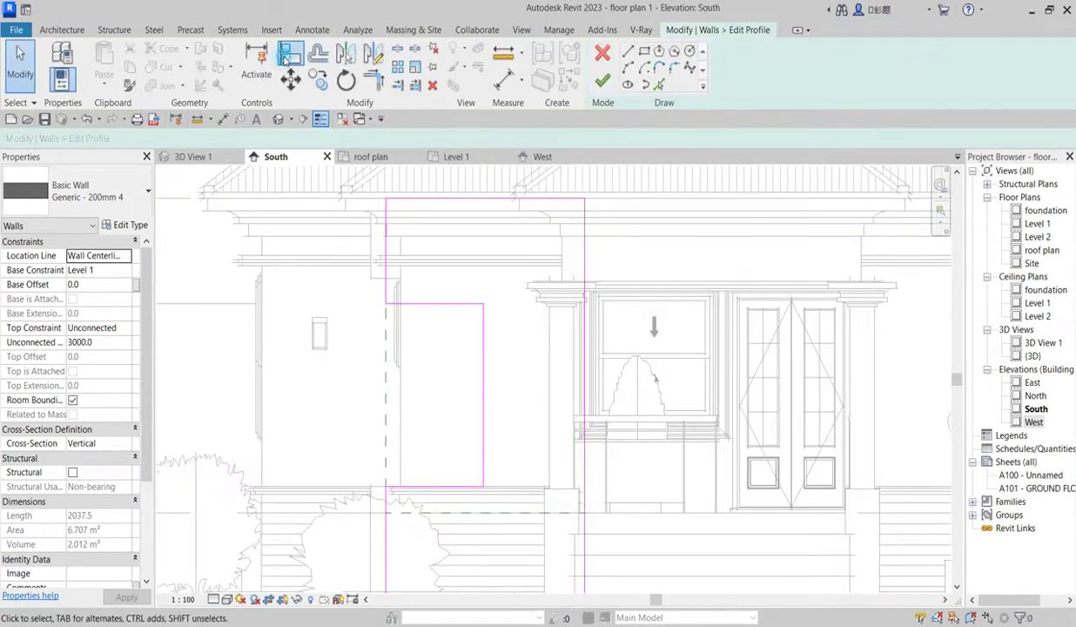
Align the top sketch line up to the eave line, then cancel the Align command
click(288, 57)
scroll(379, 284, up, 2)
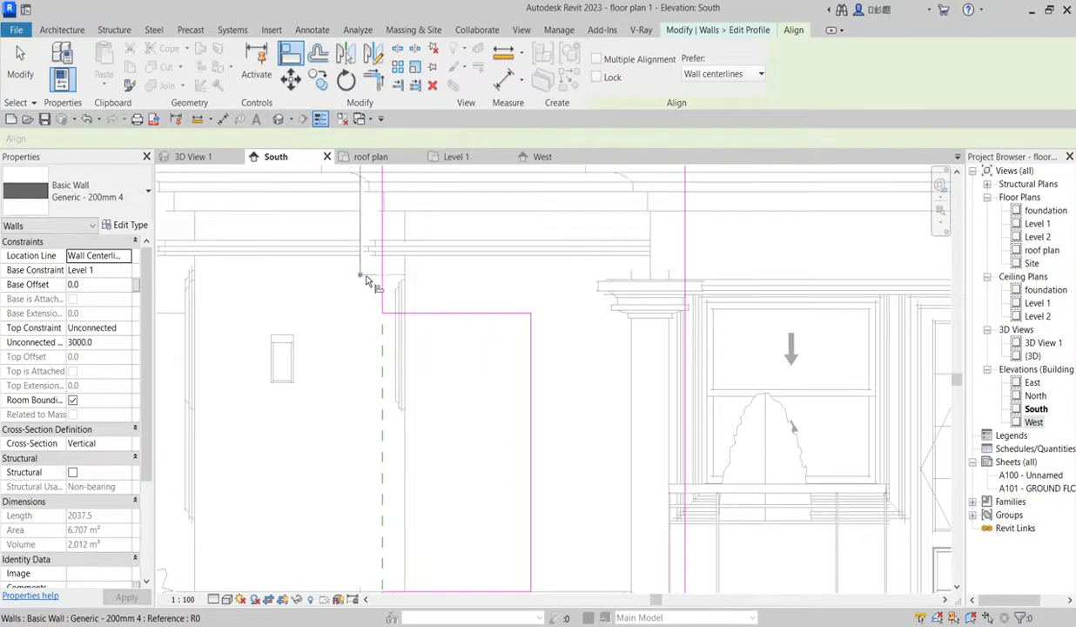
scroll(367, 281, up, 2)
click(380, 275)
click(432, 352)
scroll(462, 311, up, 1)
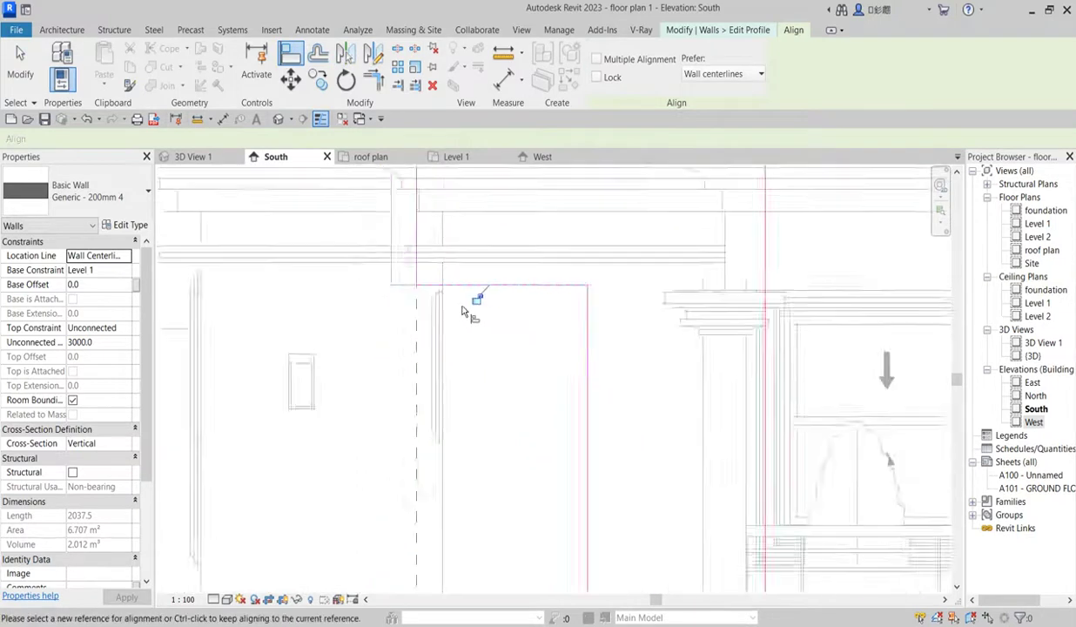
scroll(466, 310, down, 2)
scroll(435, 430, up, 3)
scroll(484, 490, down, 1)
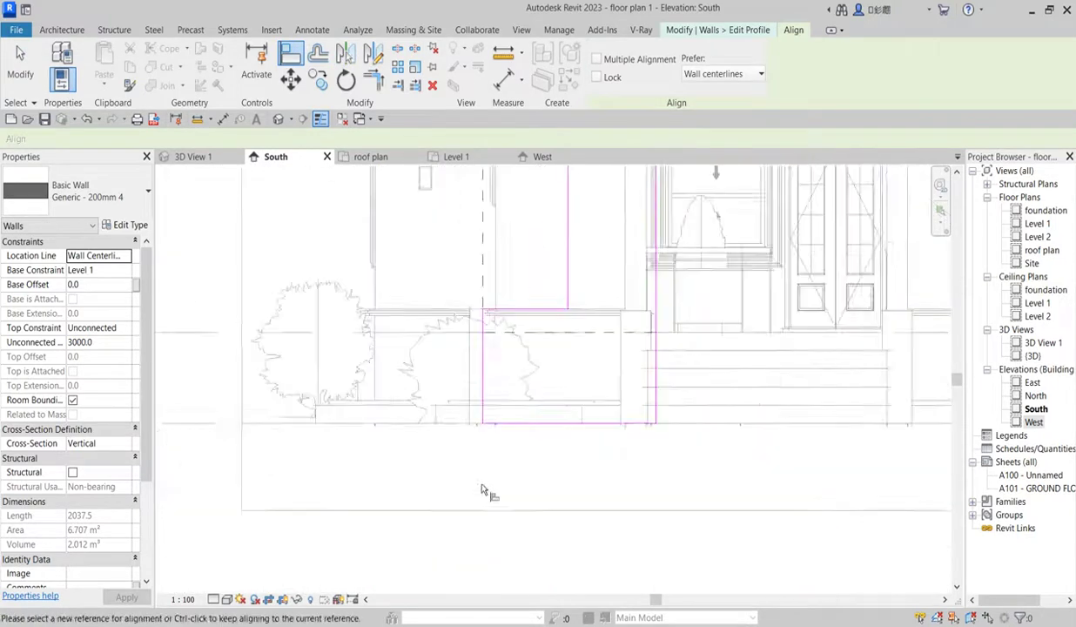
scroll(483, 490, down, 4)
right_click(477, 291)
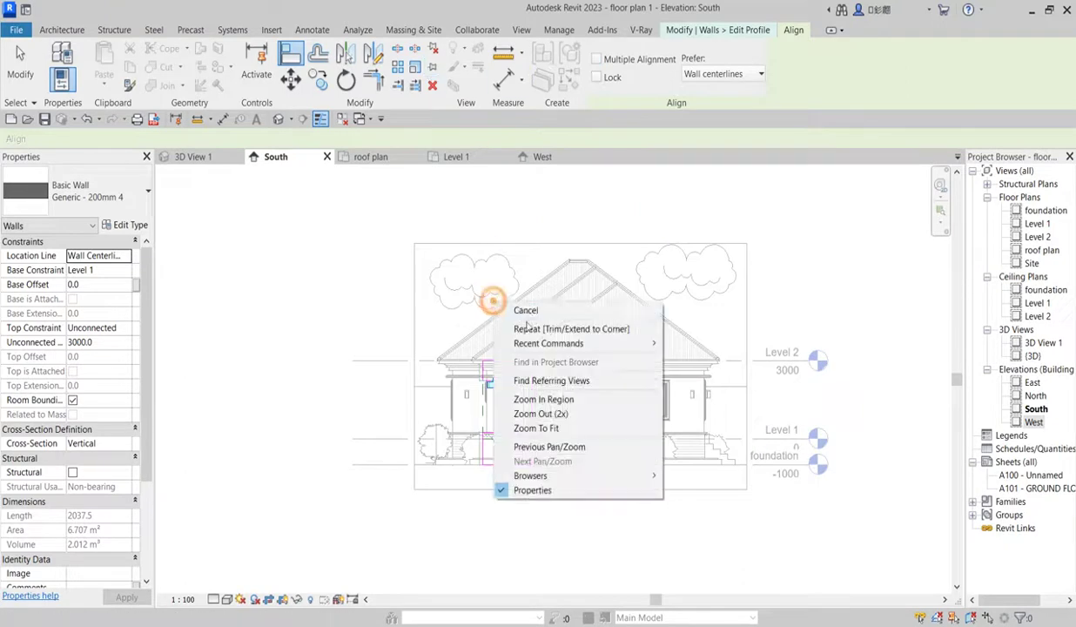
click(492, 299)
right_click(610, 212)
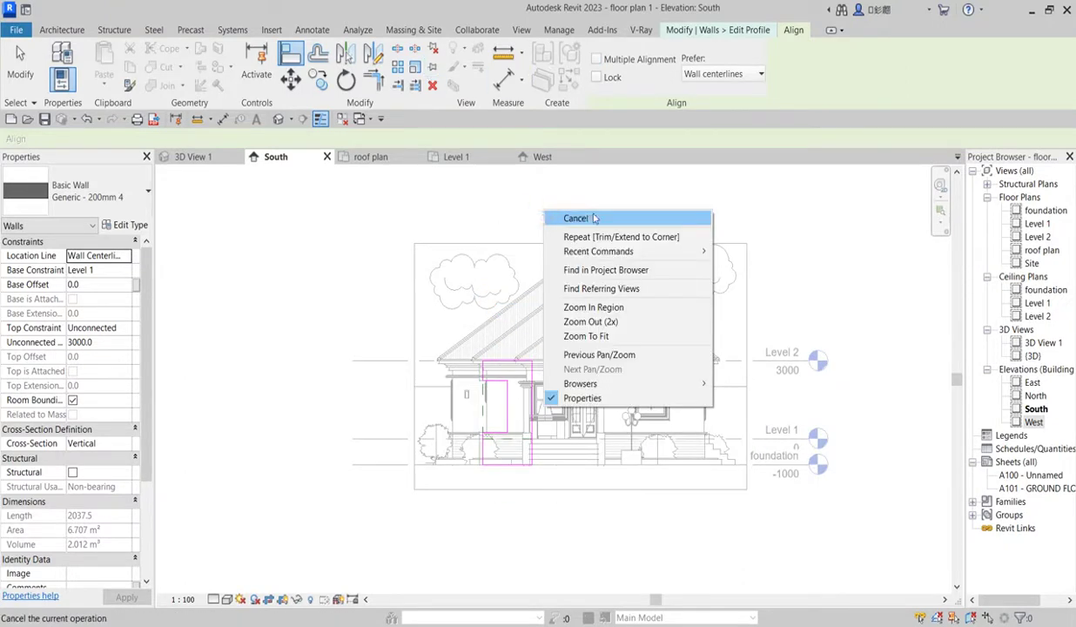
click(622, 219)
Finish the narrow wall's profile edit and clear the selection
click(582, 76)
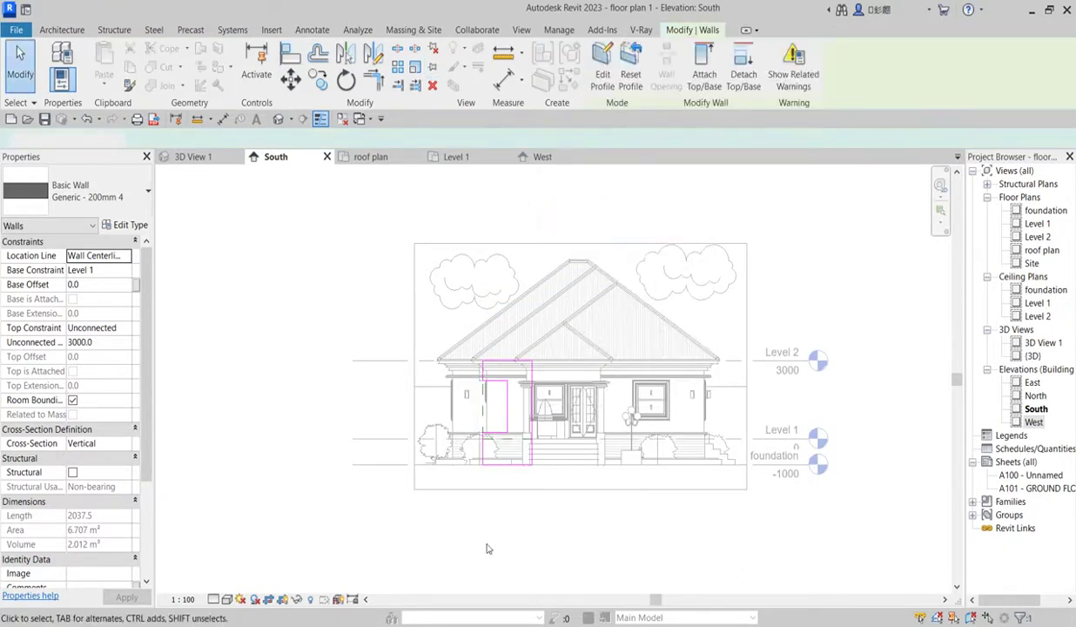
click(613, 535)
scroll(523, 466, down, 2)
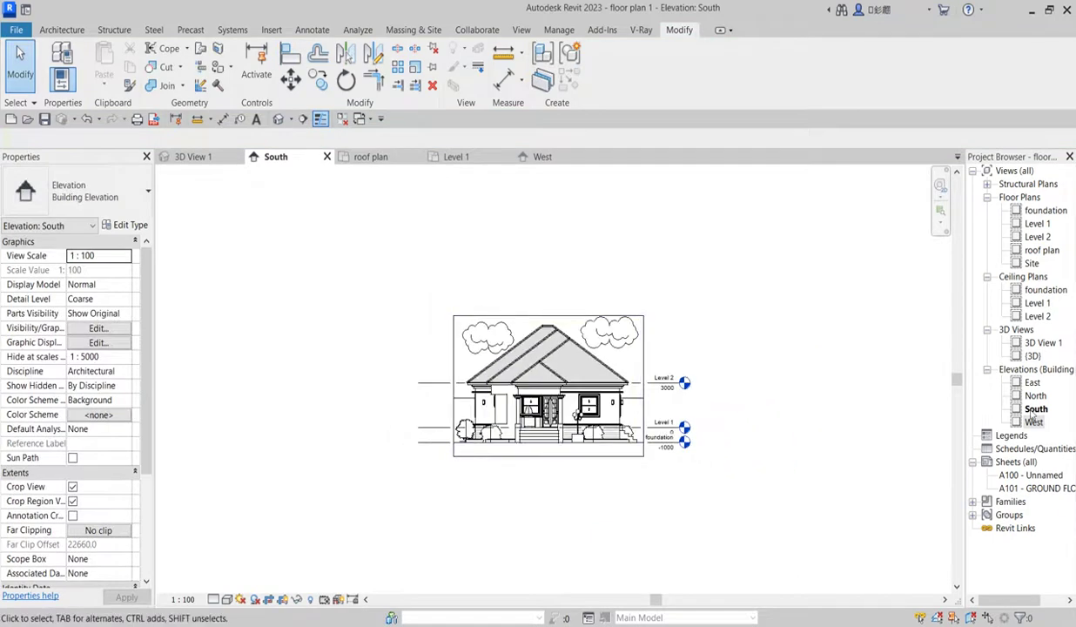
scroll(567, 431, up, 6)
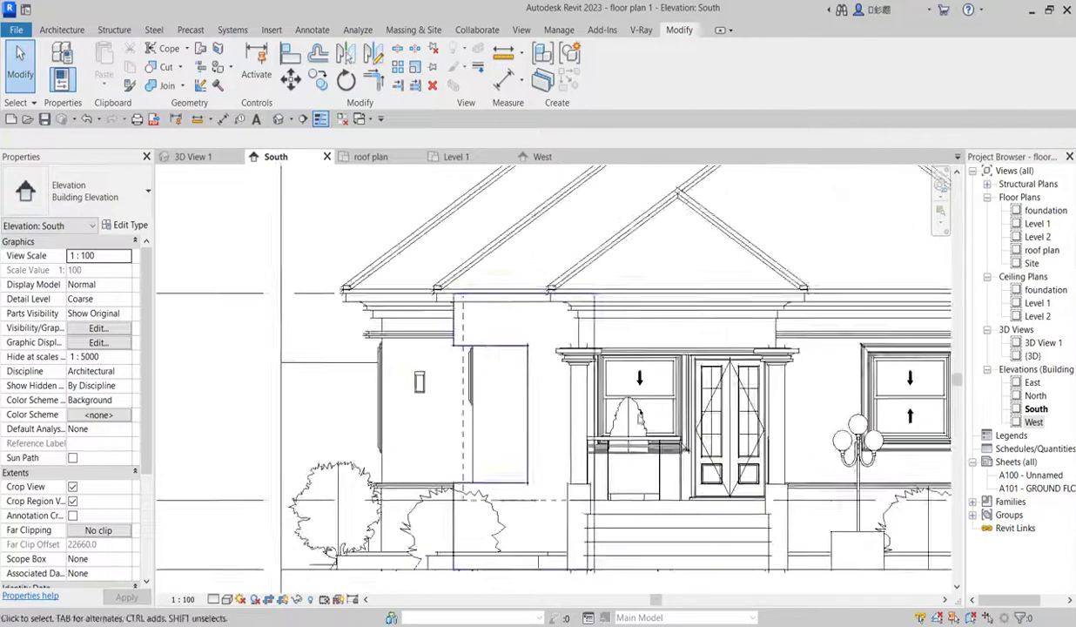
Open the default 3D view, select a porch column, and orbit via a ViewCube corner
double_click(1033, 357)
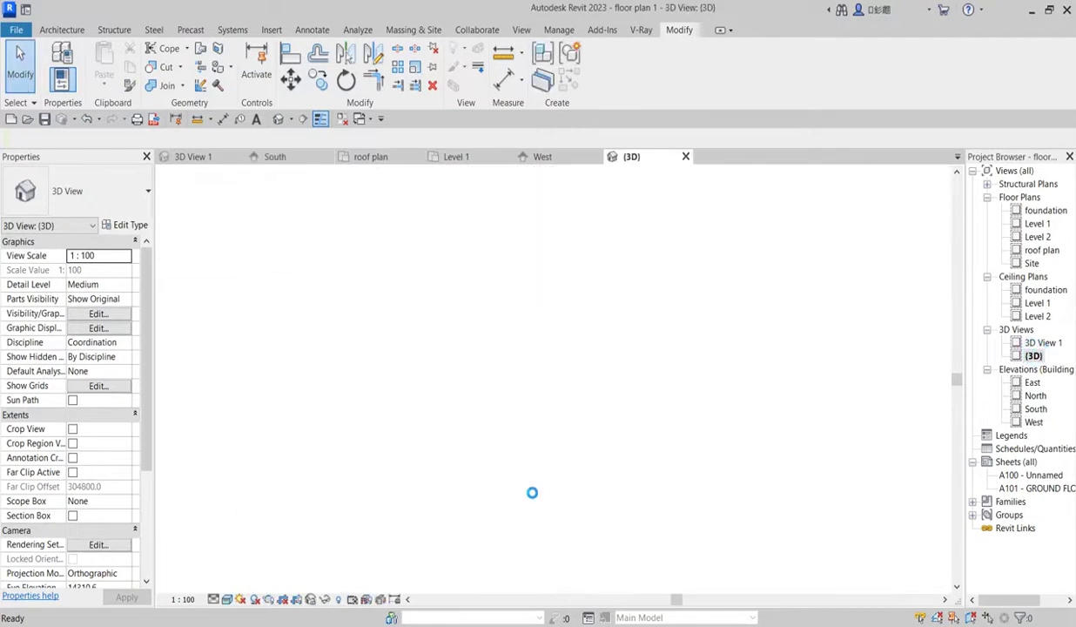
scroll(522, 348, up, 3)
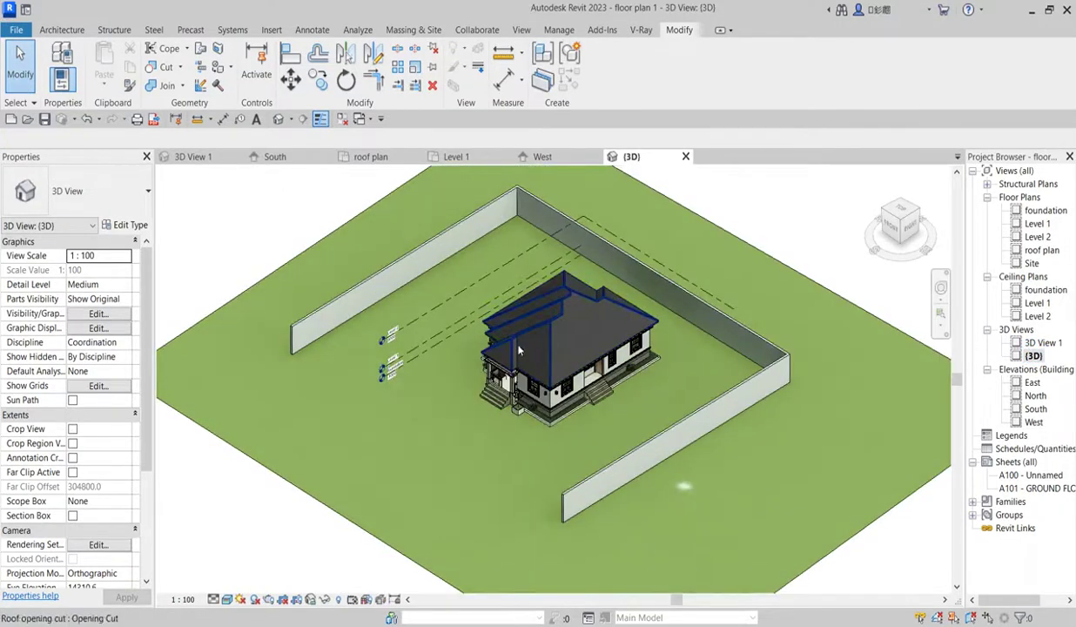
scroll(514, 357, up, 8)
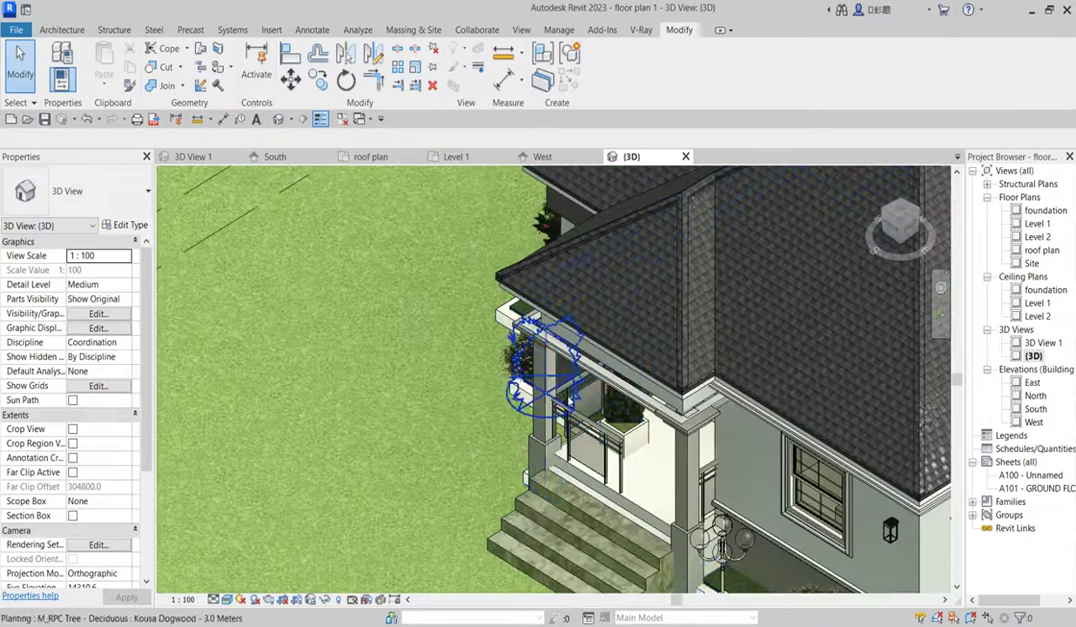
click(544, 405)
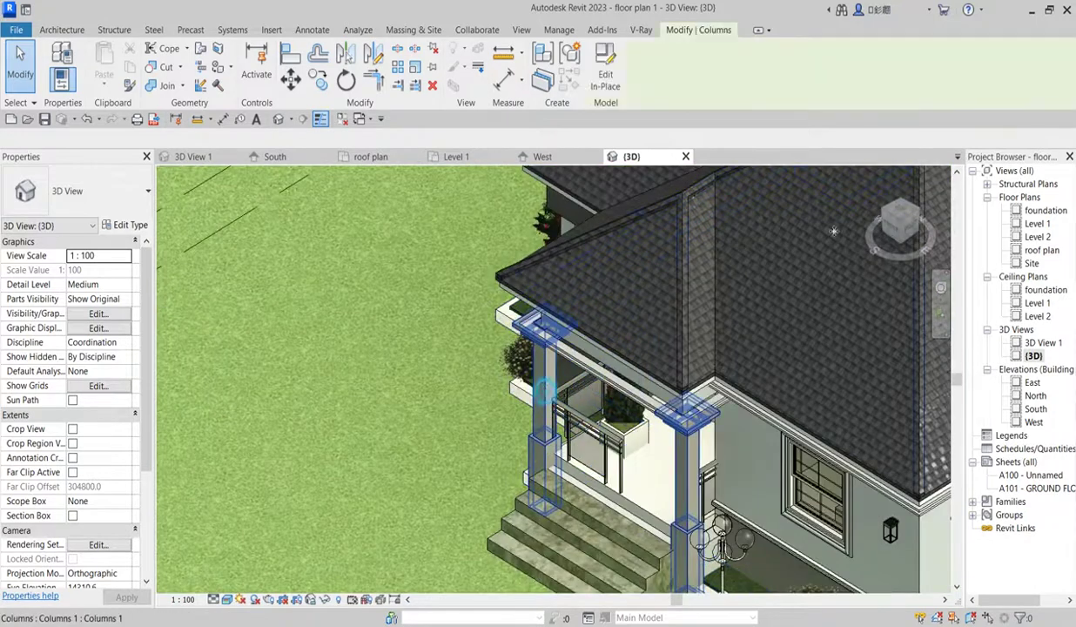
click(886, 215)
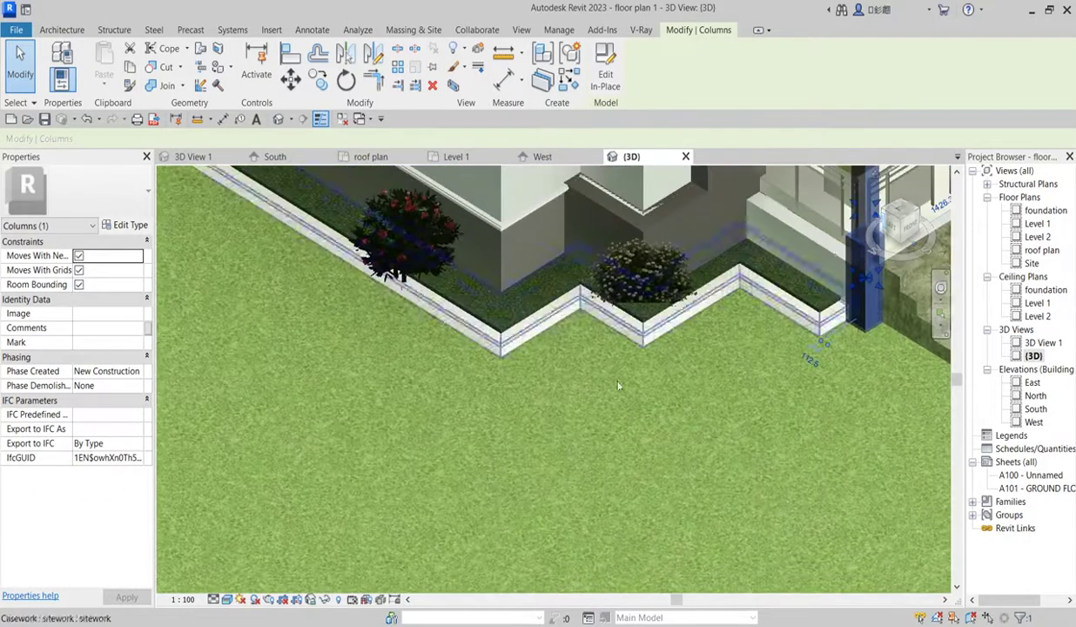
scroll(218, 392, down, 3)
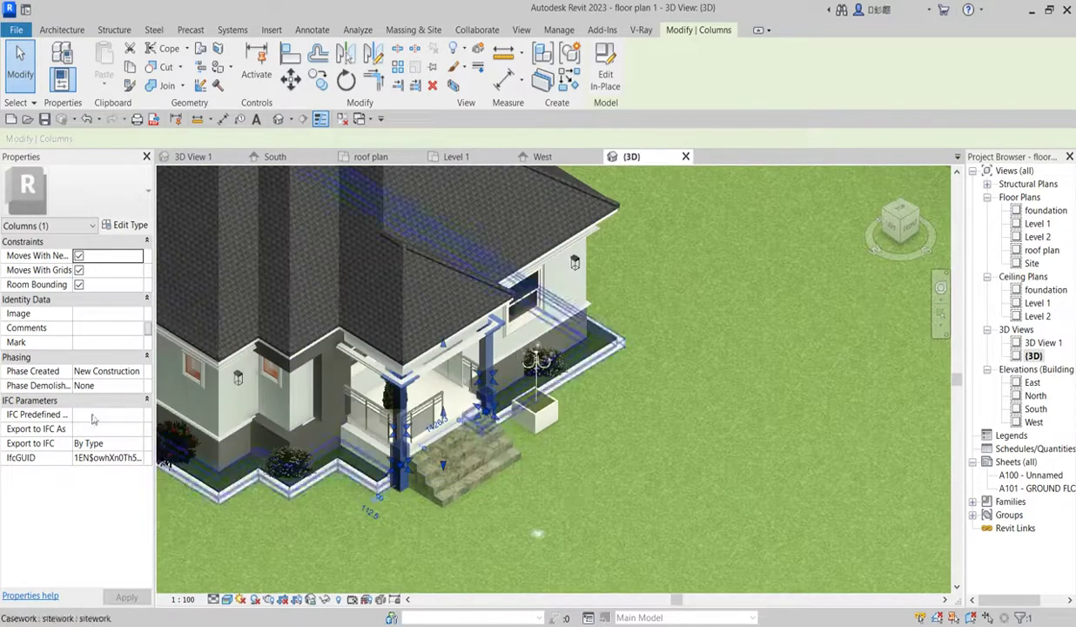
scroll(320, 332, up, 6)
scroll(320, 332, down, 4)
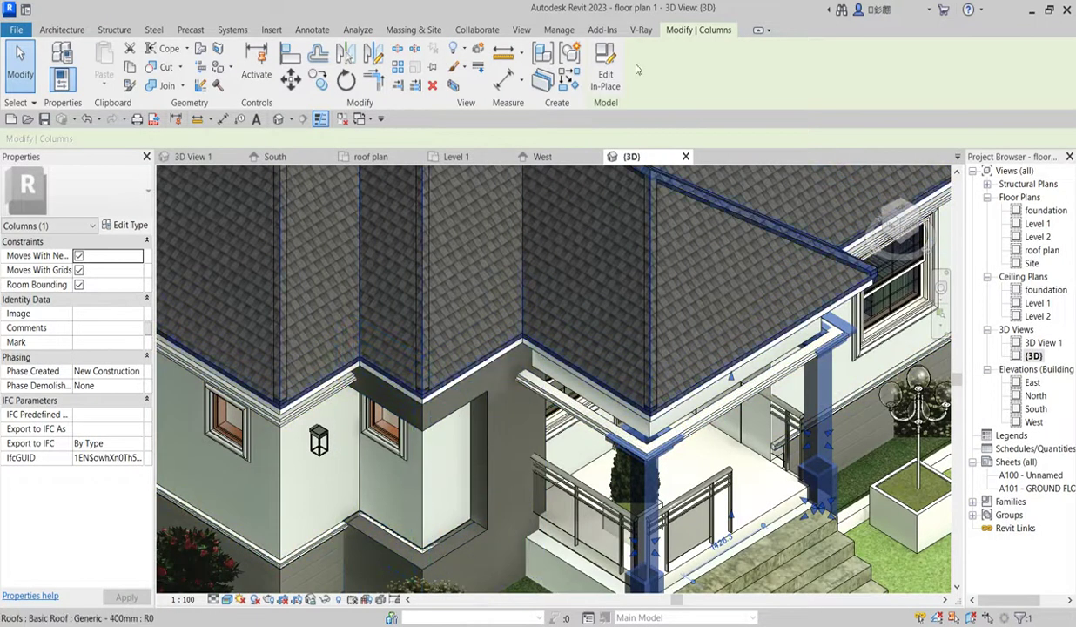
Create an in-place Casework family named Casework 1 through Component > Model In-Place
click(64, 29)
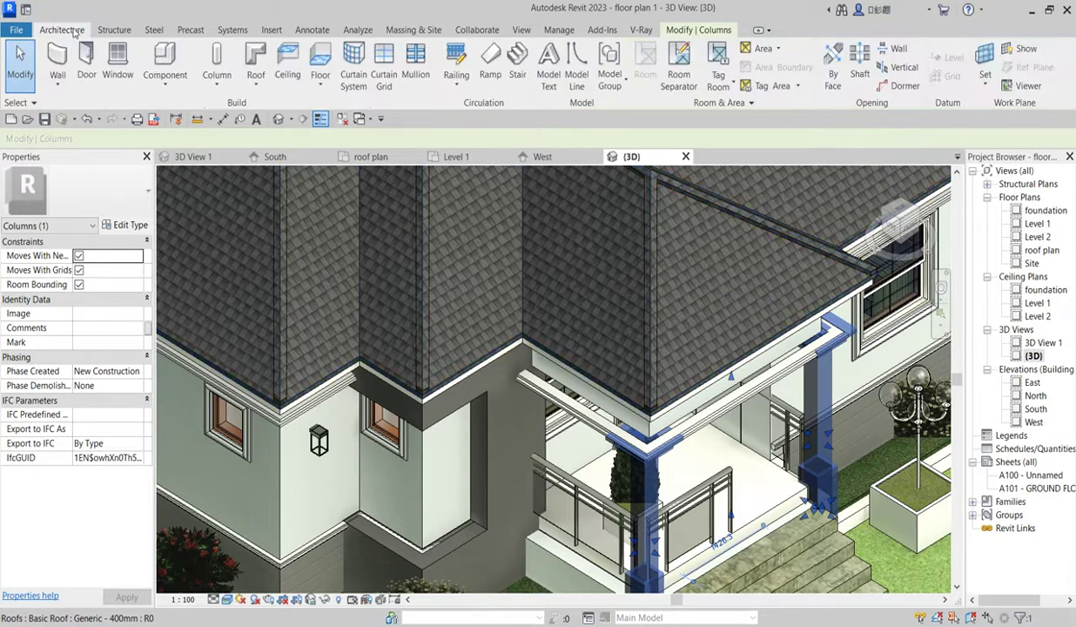
click(166, 62)
click(625, 70)
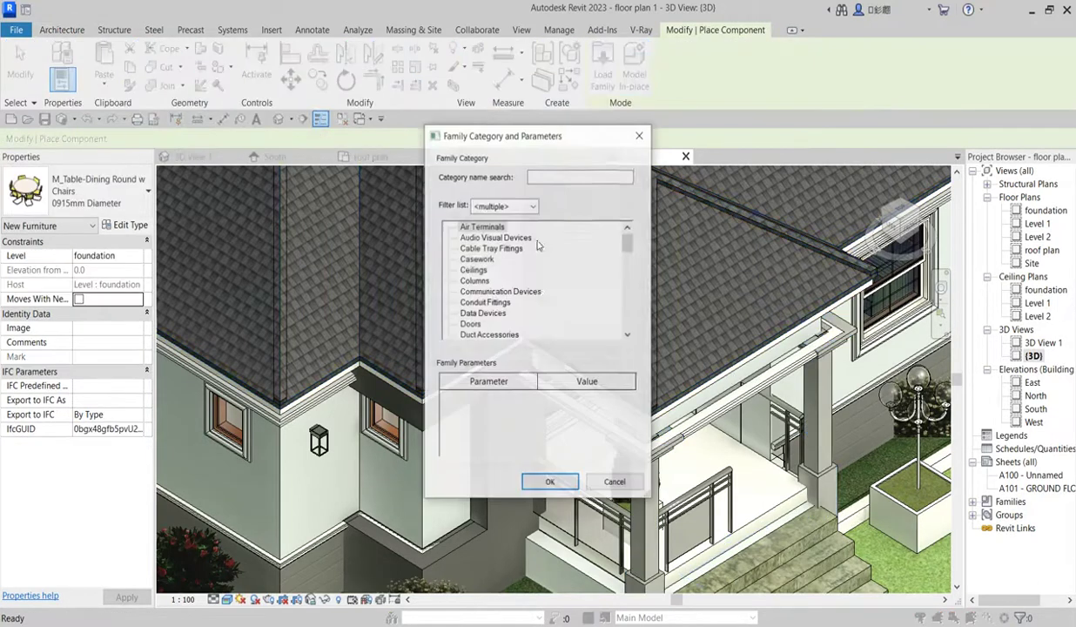
click(476, 260)
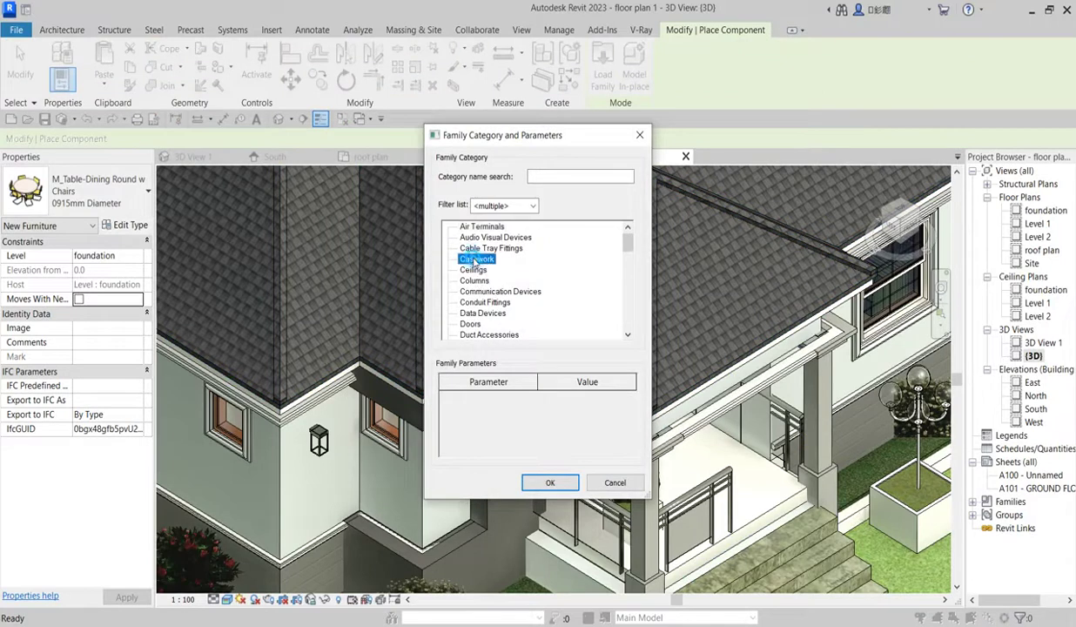
click(546, 482)
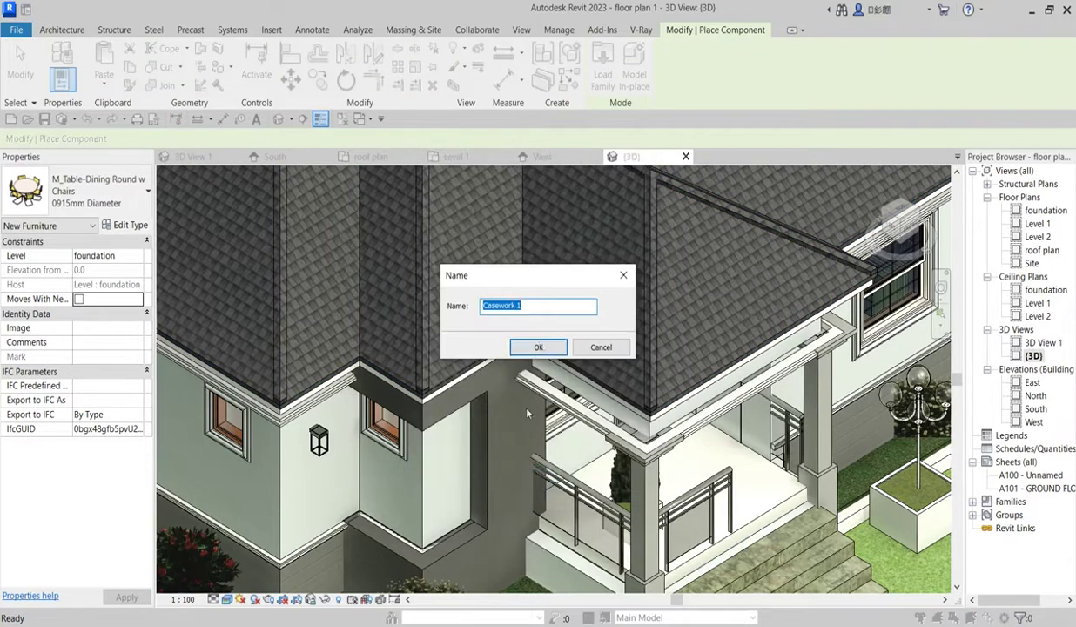
click(539, 348)
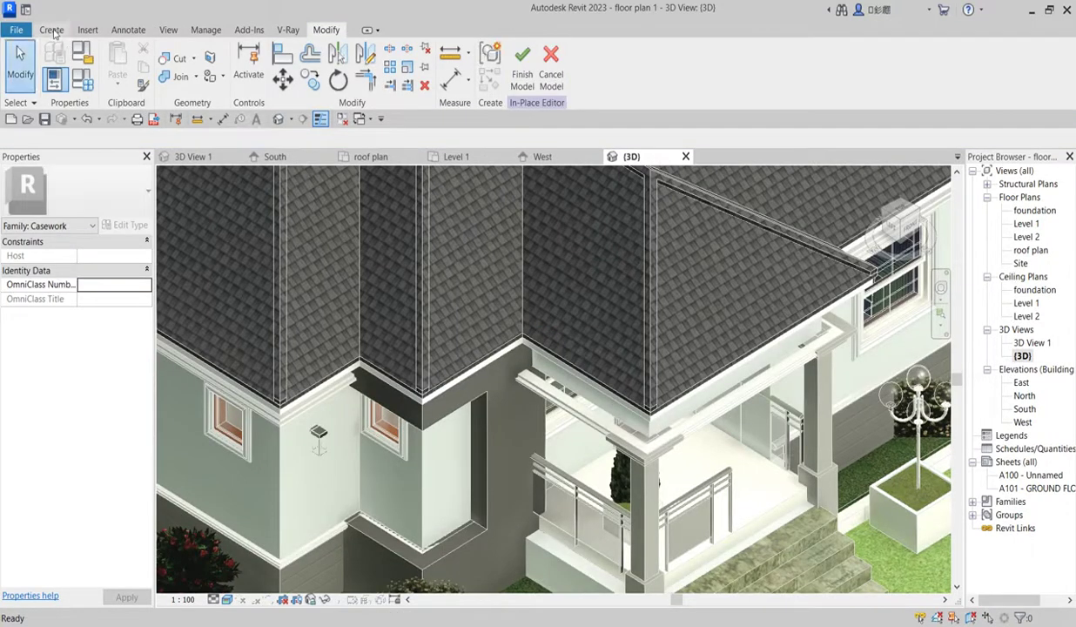
Start a Sweep form and choose Pick 3D Edges for its path
click(52, 30)
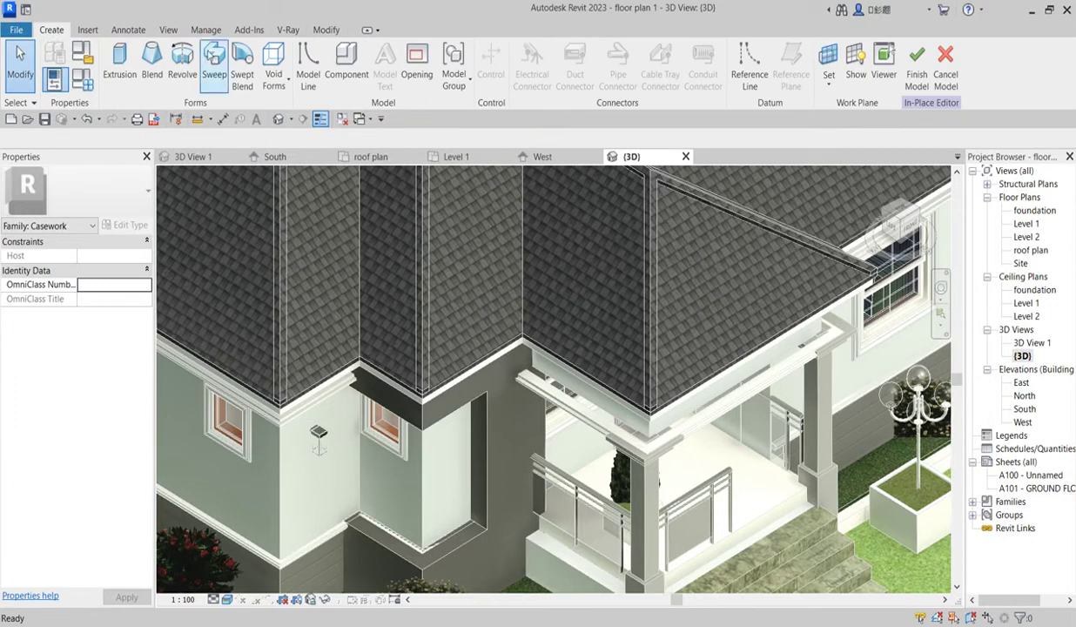
click(209, 56)
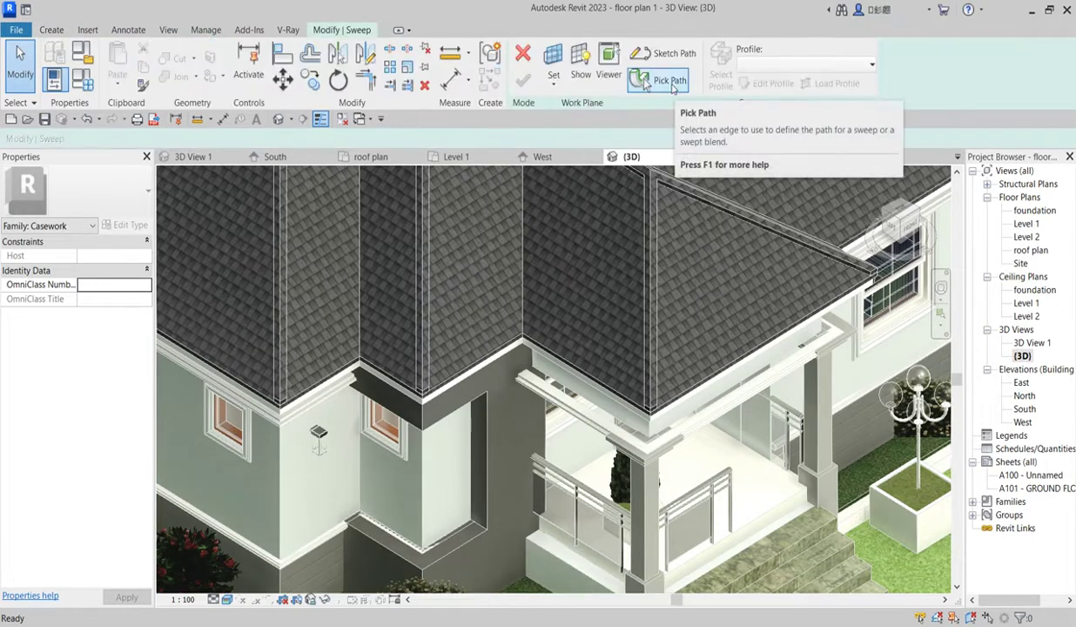
click(668, 81)
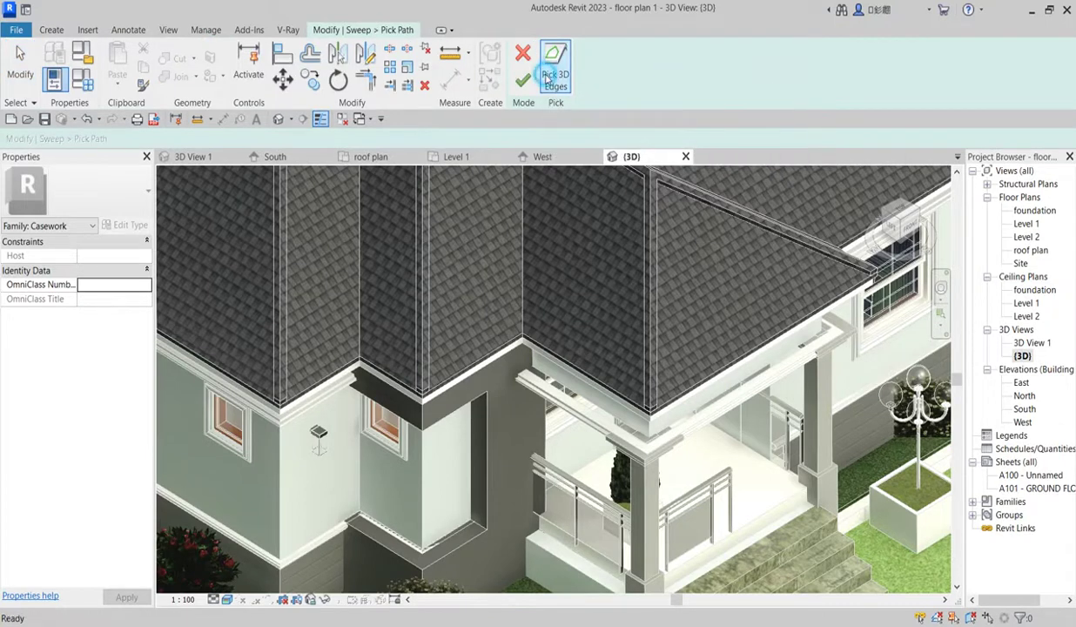
scroll(403, 416, up, 2)
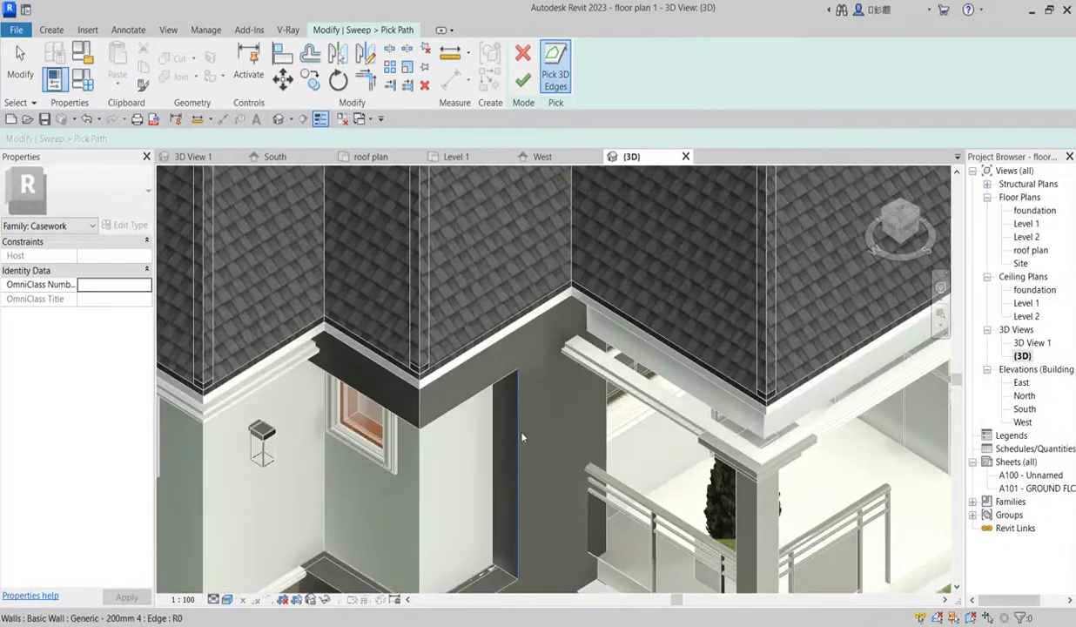
Pick the vertical, top and lower entrance-wall edges as the sweep path and finish it
click(519, 434)
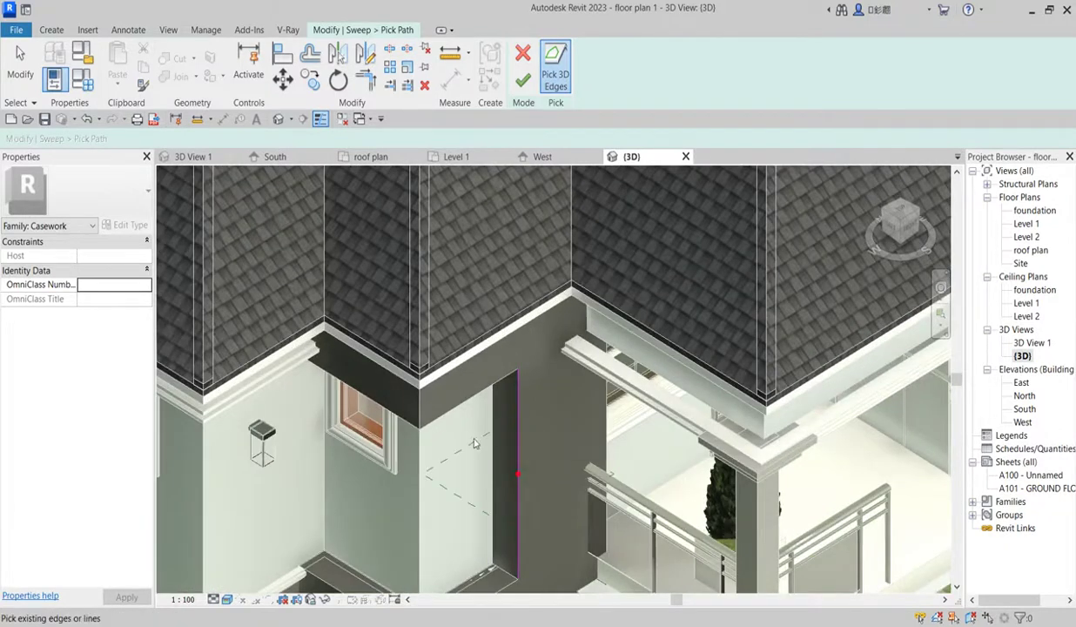
click(401, 426)
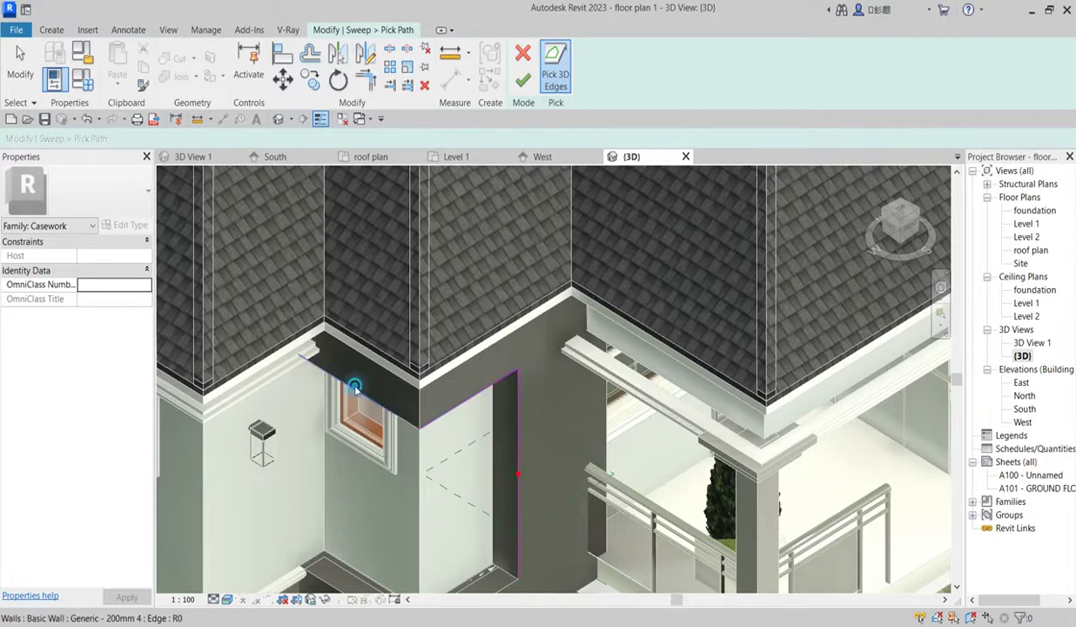
scroll(412, 424, down, 5)
scroll(465, 491, up, 3)
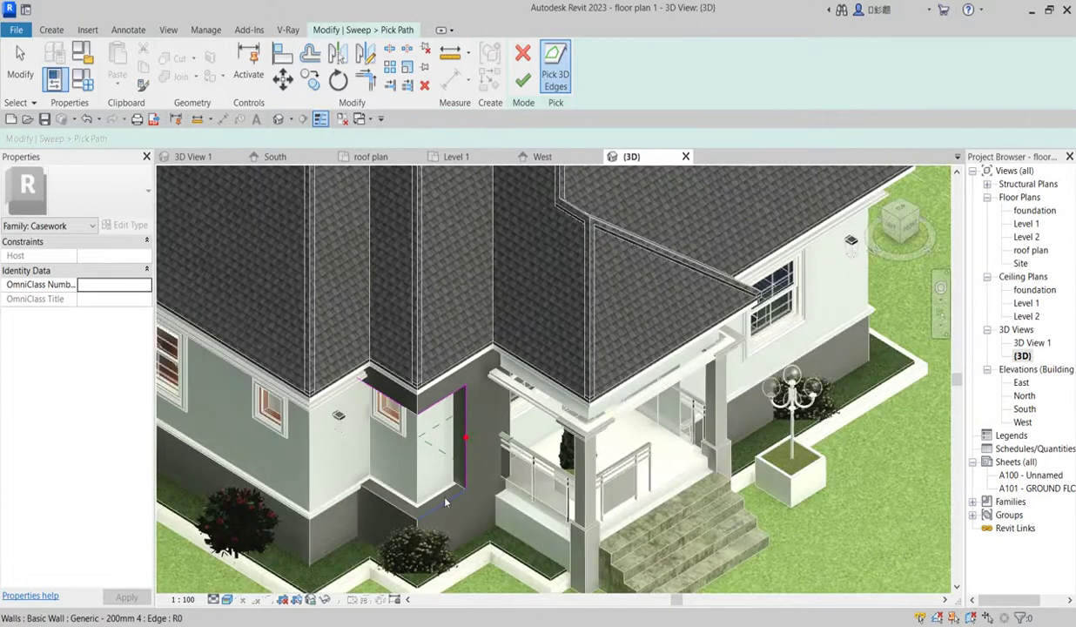
click(390, 505)
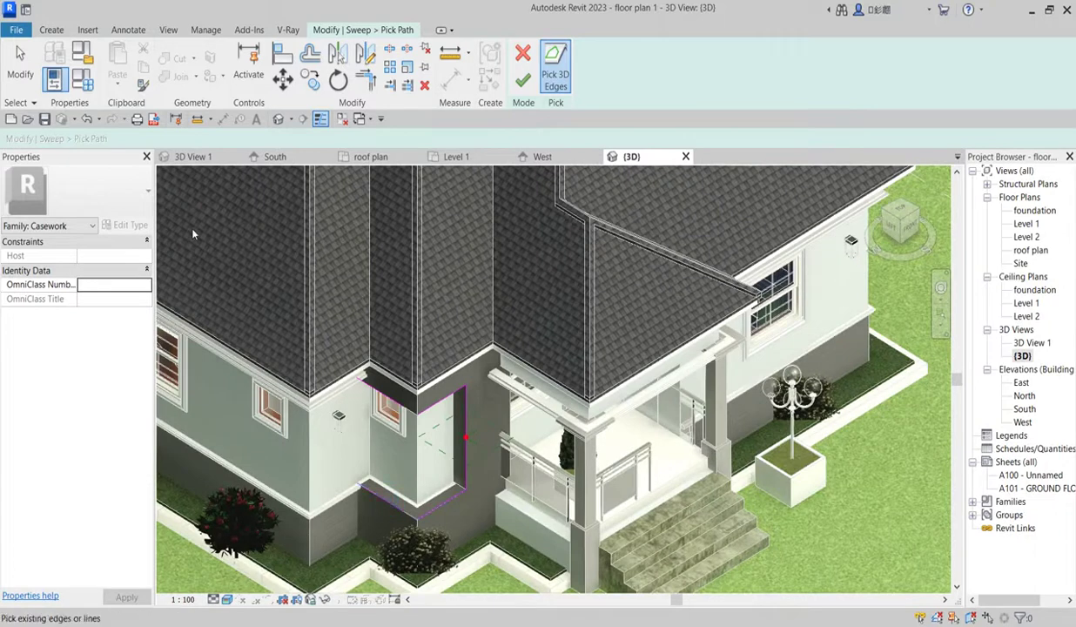
click(366, 79)
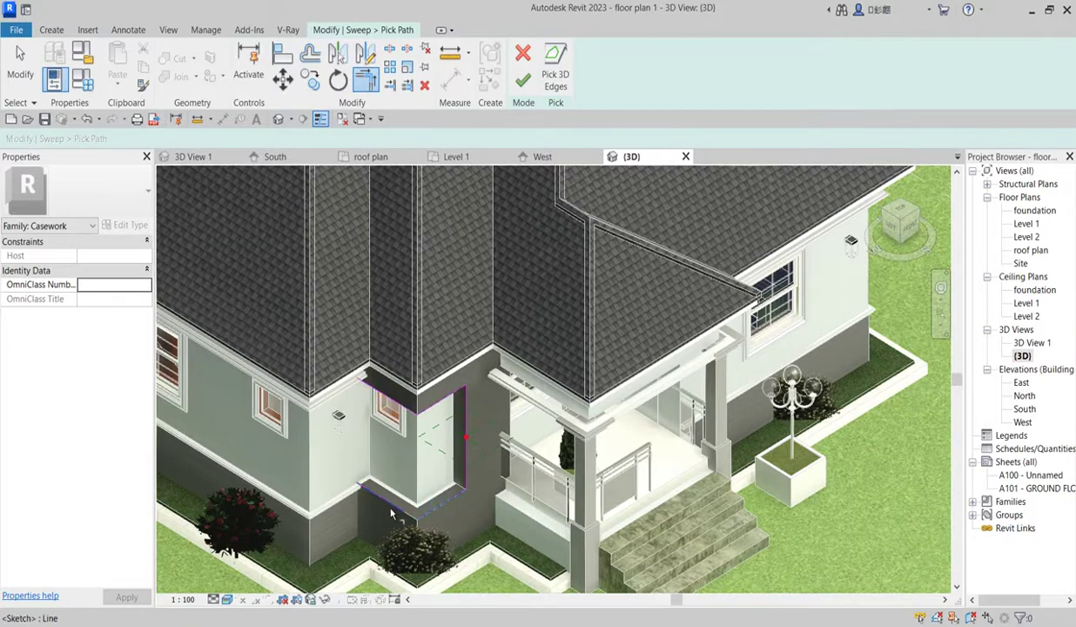
scroll(391, 515, up, 5)
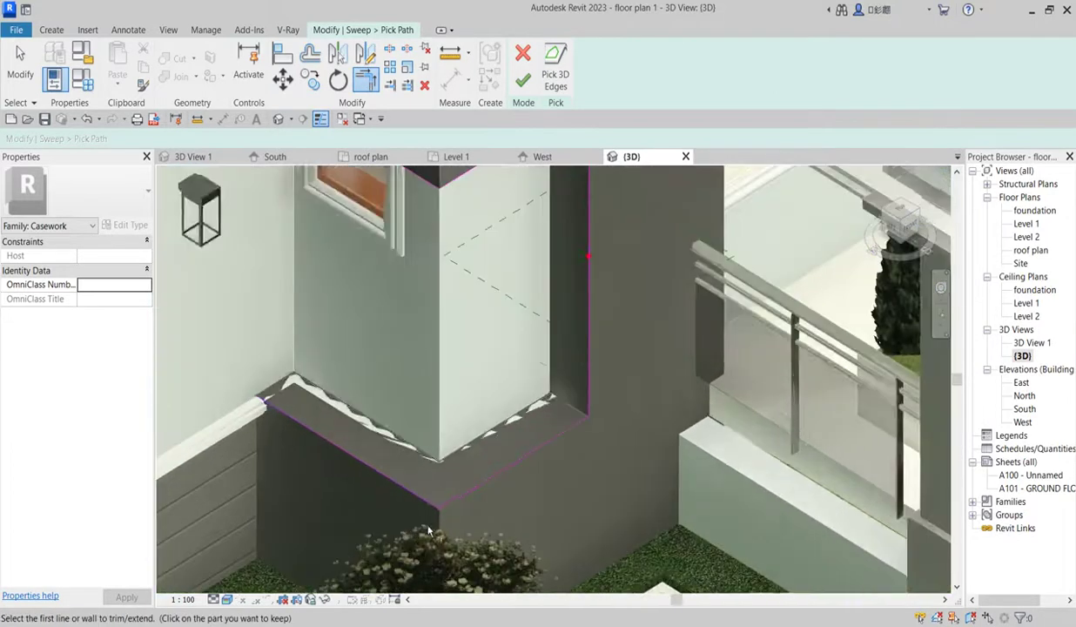
scroll(446, 517, down, 8)
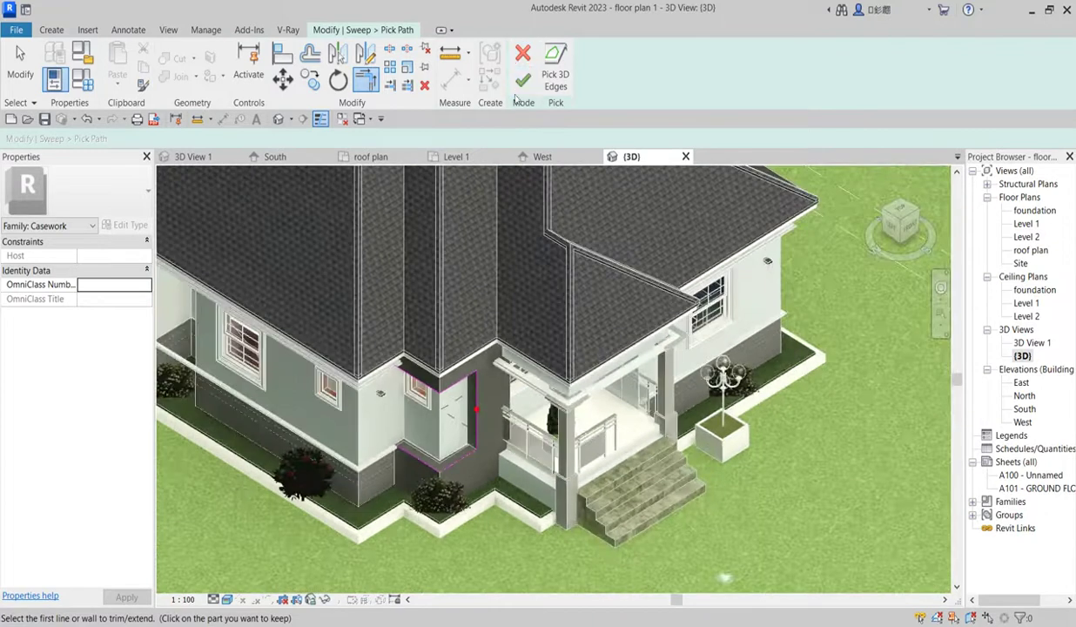
click(523, 80)
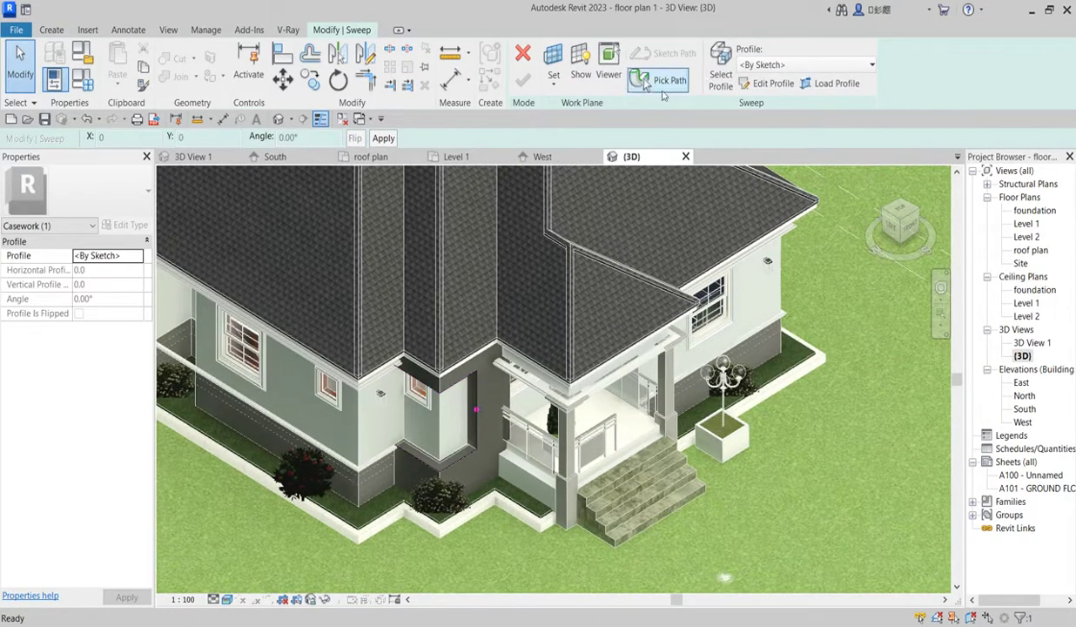
Edit the sweep profile in the Level 1 plan and draw a rectangle below the wall
click(758, 84)
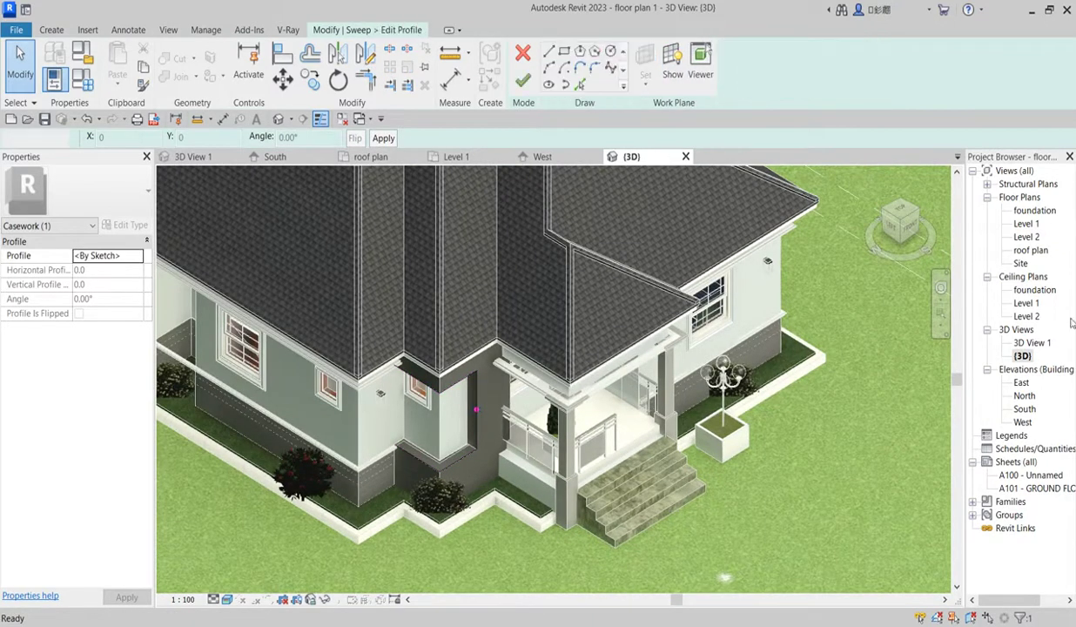
double_click(1028, 225)
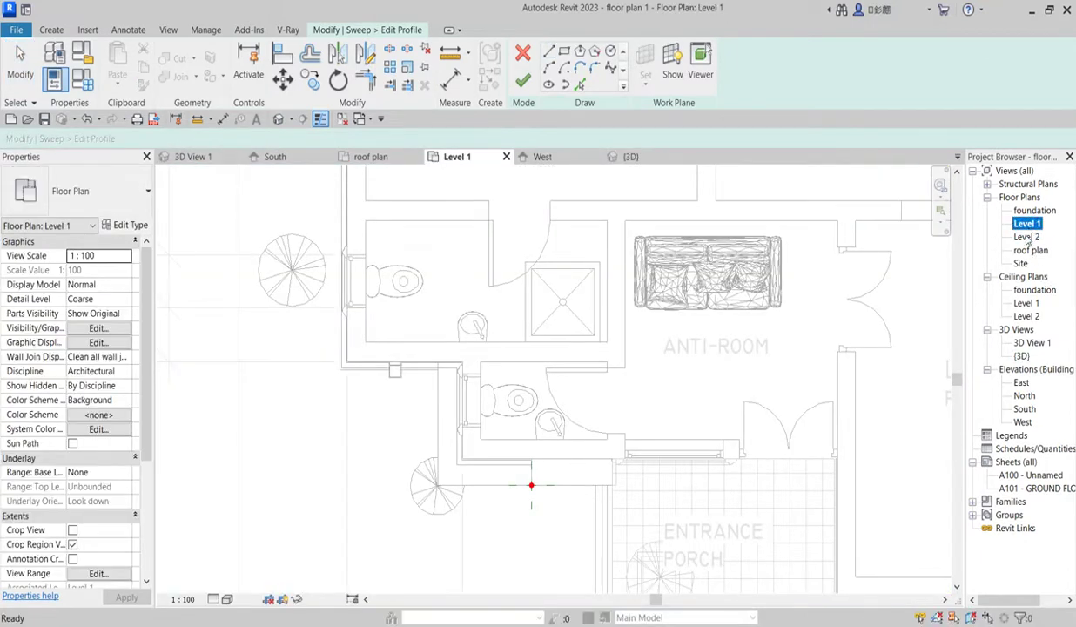
scroll(547, 505, up, 4)
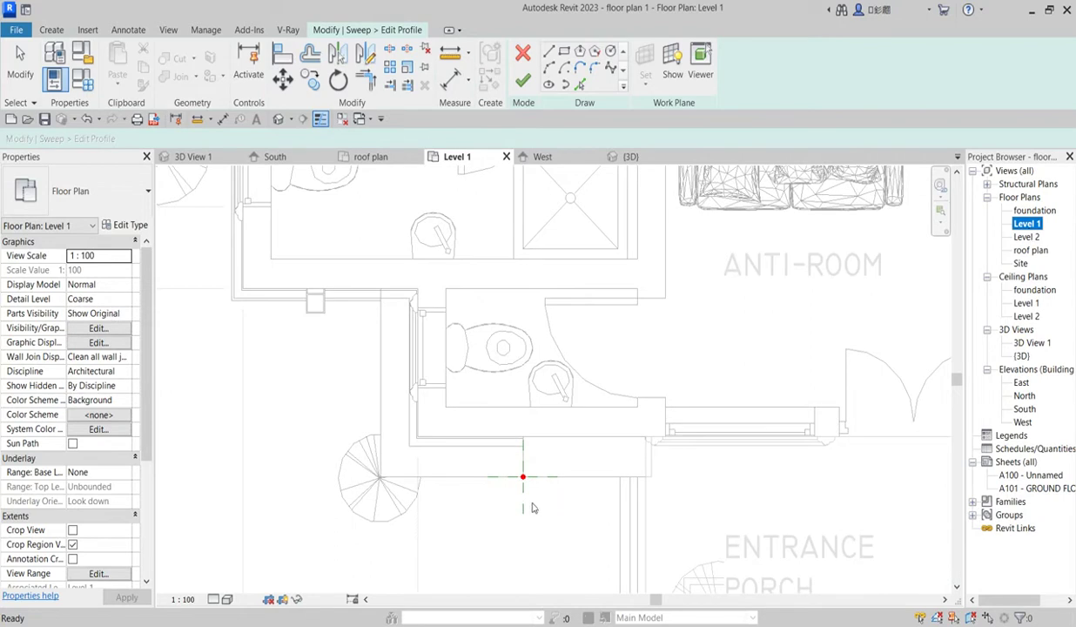
click(564, 52)
scroll(501, 410, up, 3)
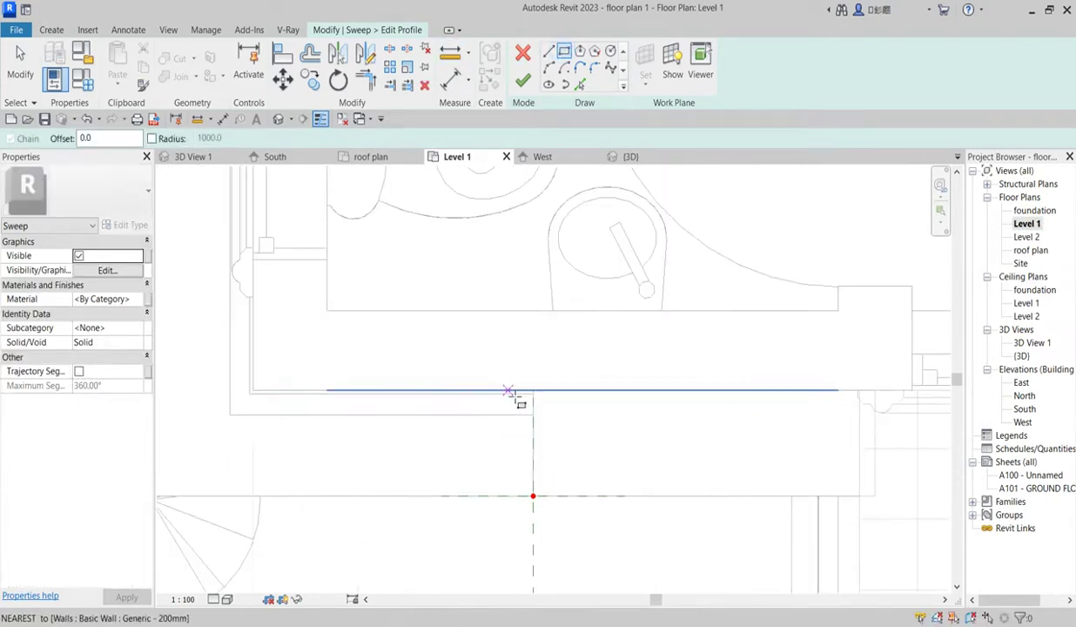
click(508, 392)
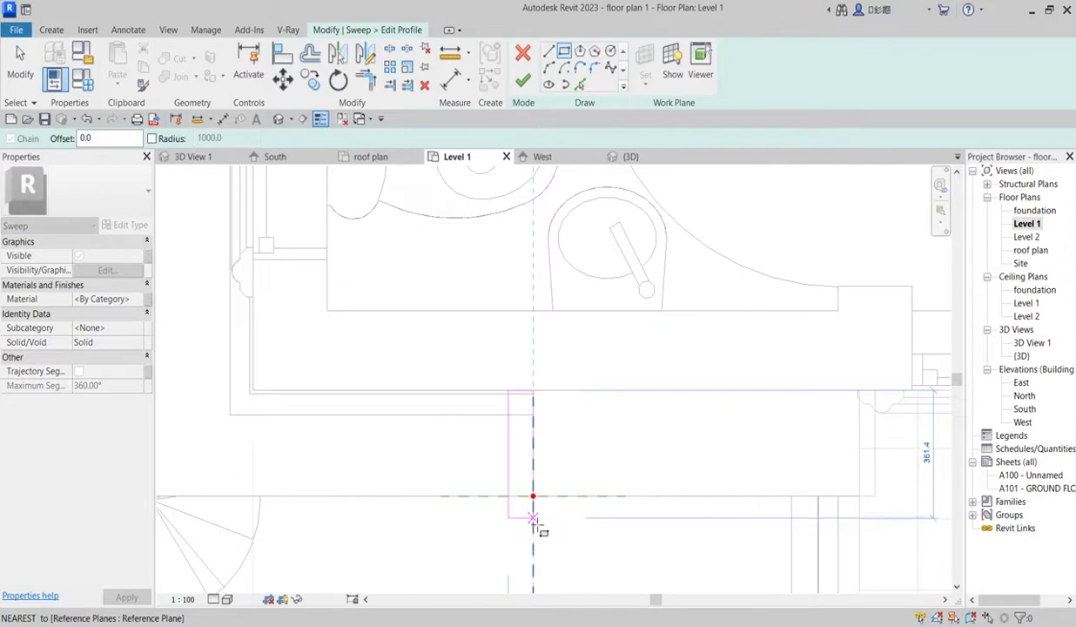
click(534, 519)
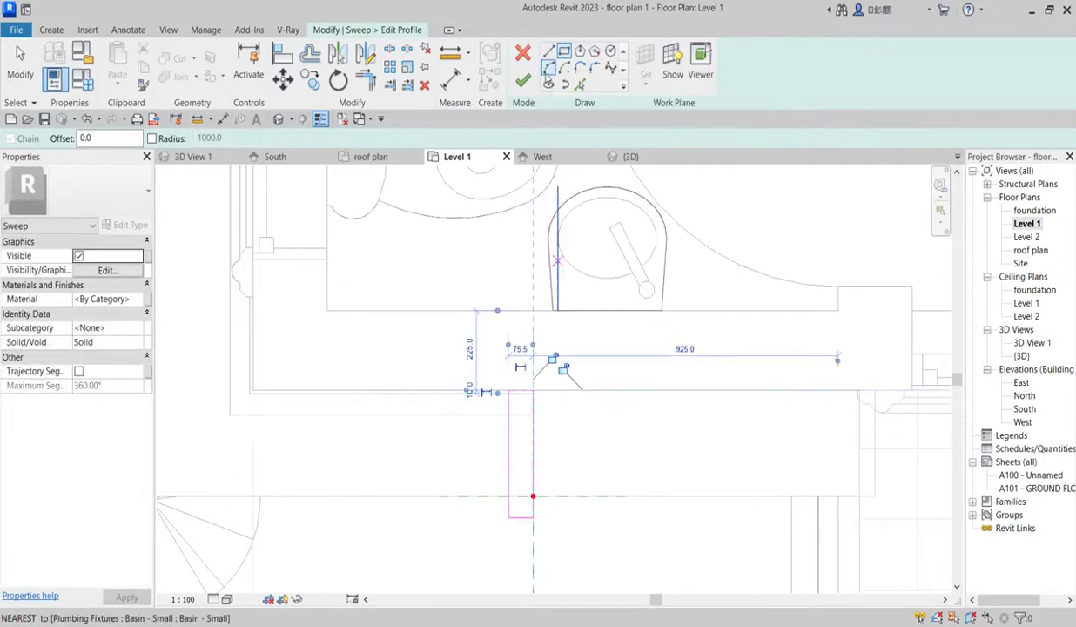
Add a start-end arc on the rectangle's bottom edge as a half-round bead
click(548, 68)
scroll(518, 506, up, 4)
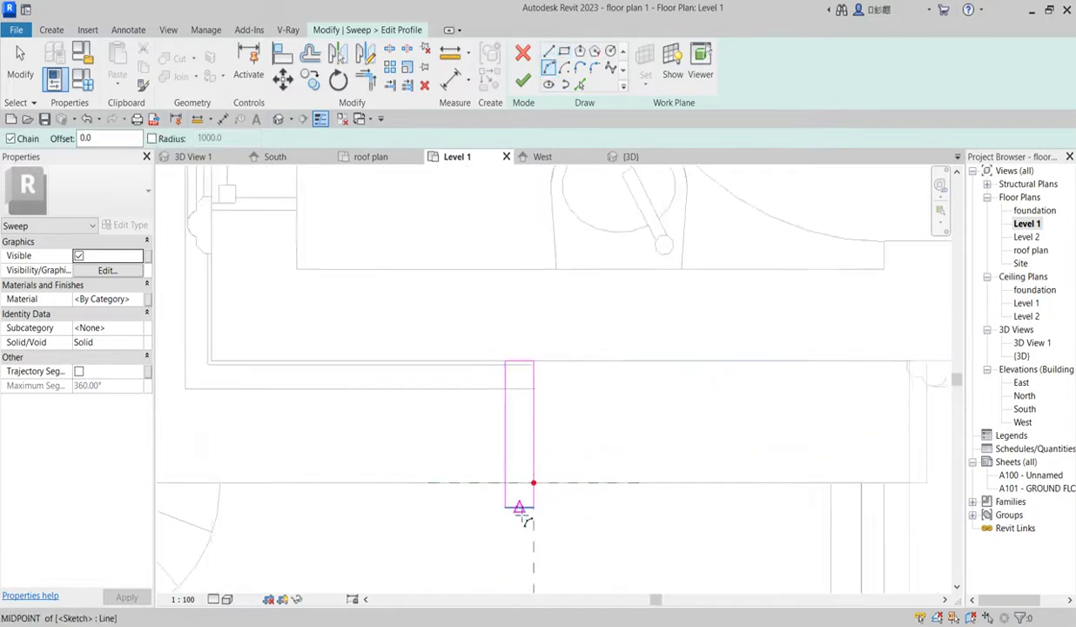
scroll(519, 512, up, 2)
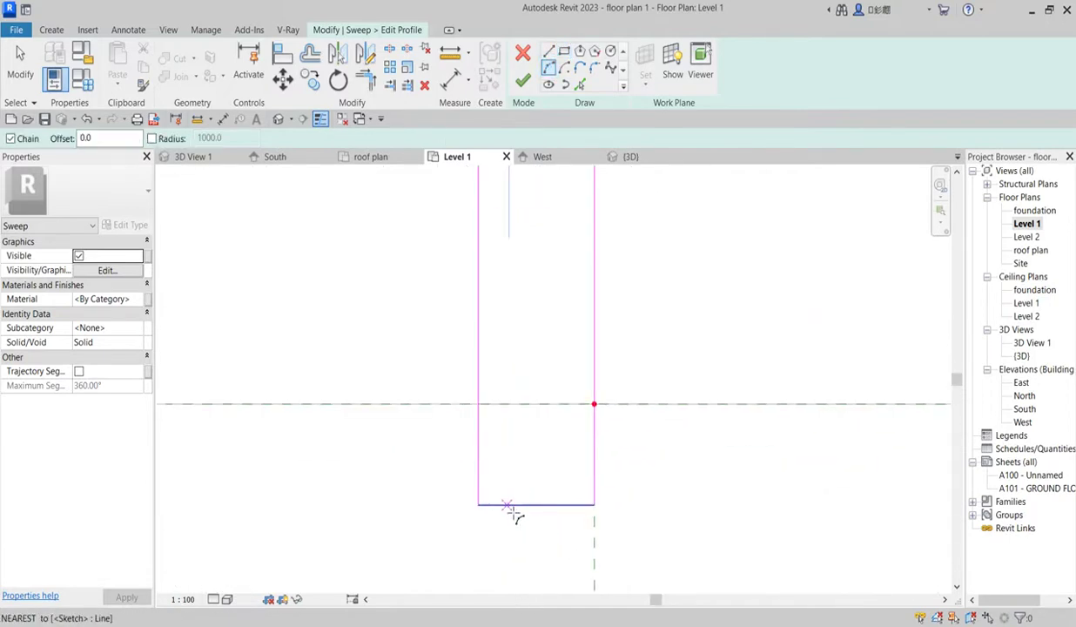
click(501, 505)
click(572, 505)
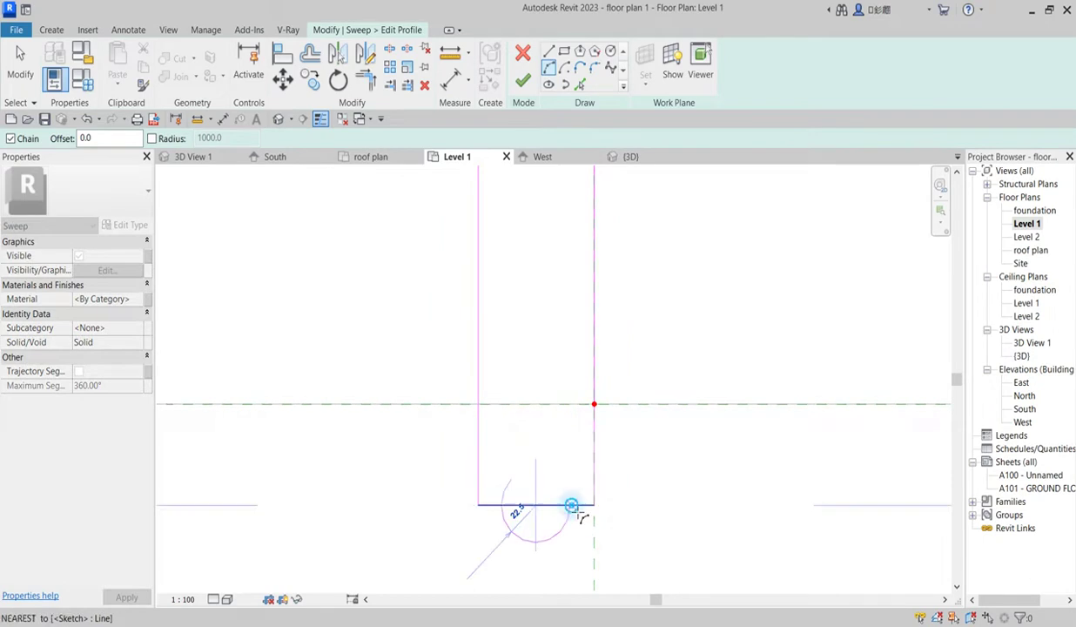
click(546, 554)
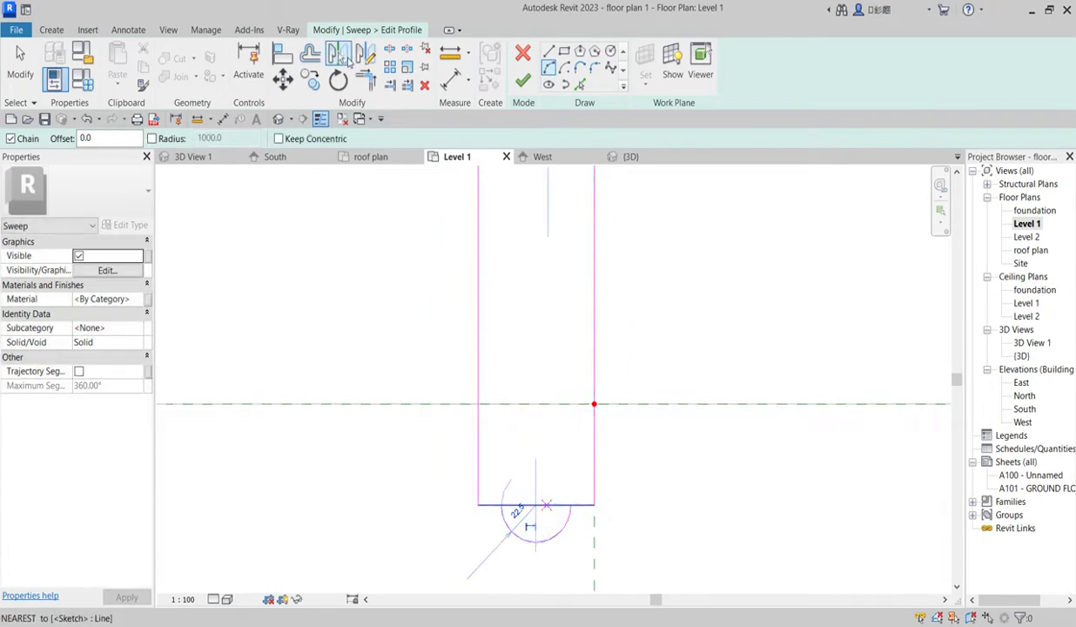
Split and trim the bottom edge to the arc ends, then finish the profile and the sweep
click(389, 49)
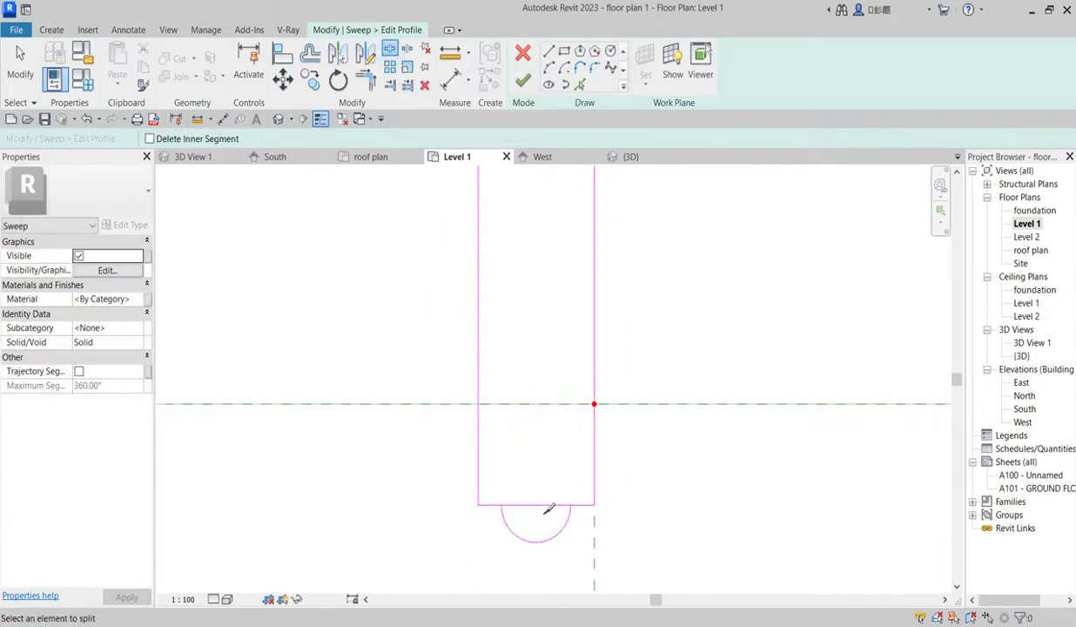
click(539, 508)
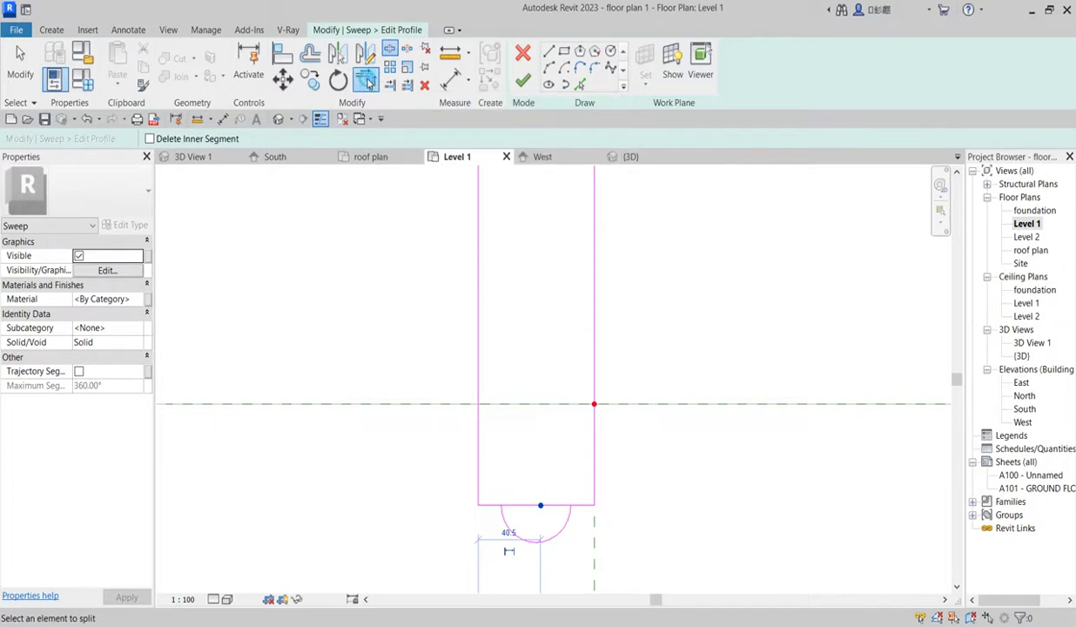
click(369, 81)
click(502, 517)
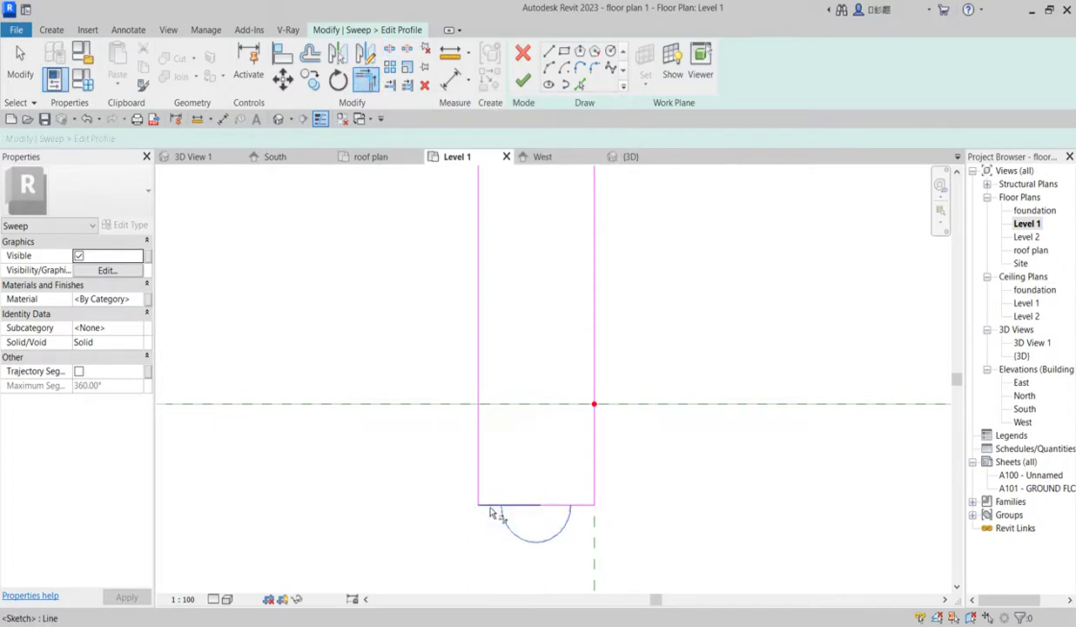
click(490, 506)
click(569, 515)
click(575, 505)
click(525, 80)
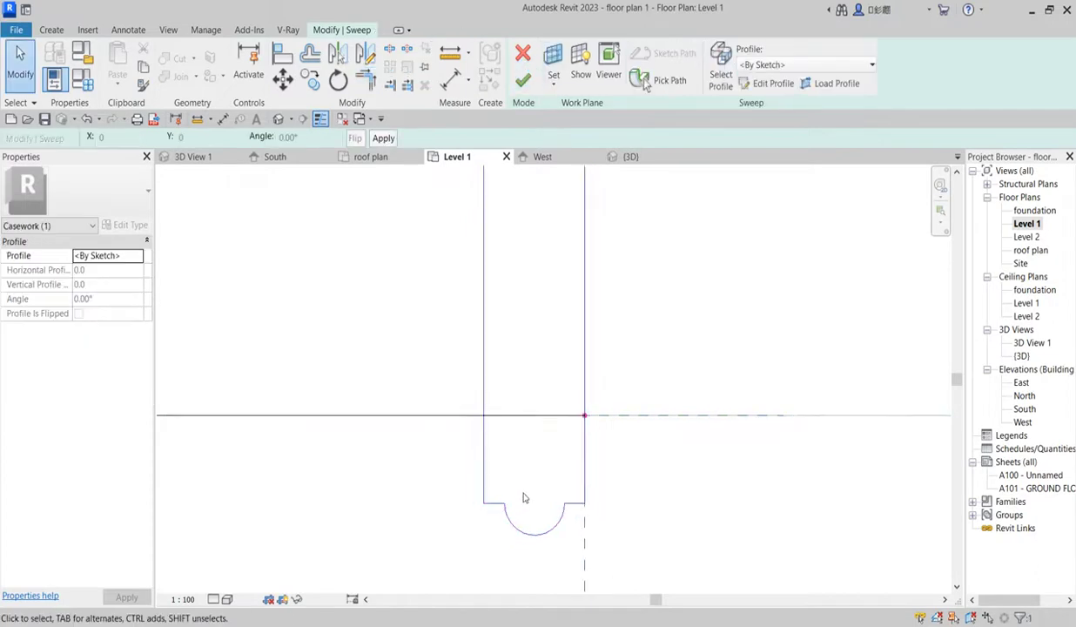
click(522, 80)
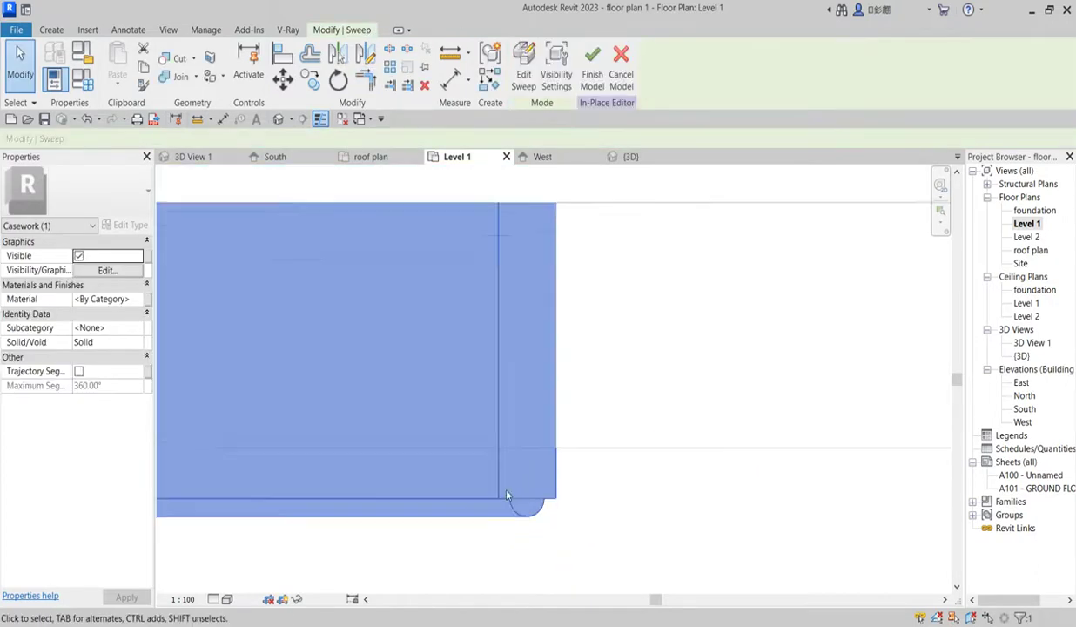
Duplicate the sweep's Aluminium(9) material as a new Aluminium(10) material
click(131, 299)
click(139, 299)
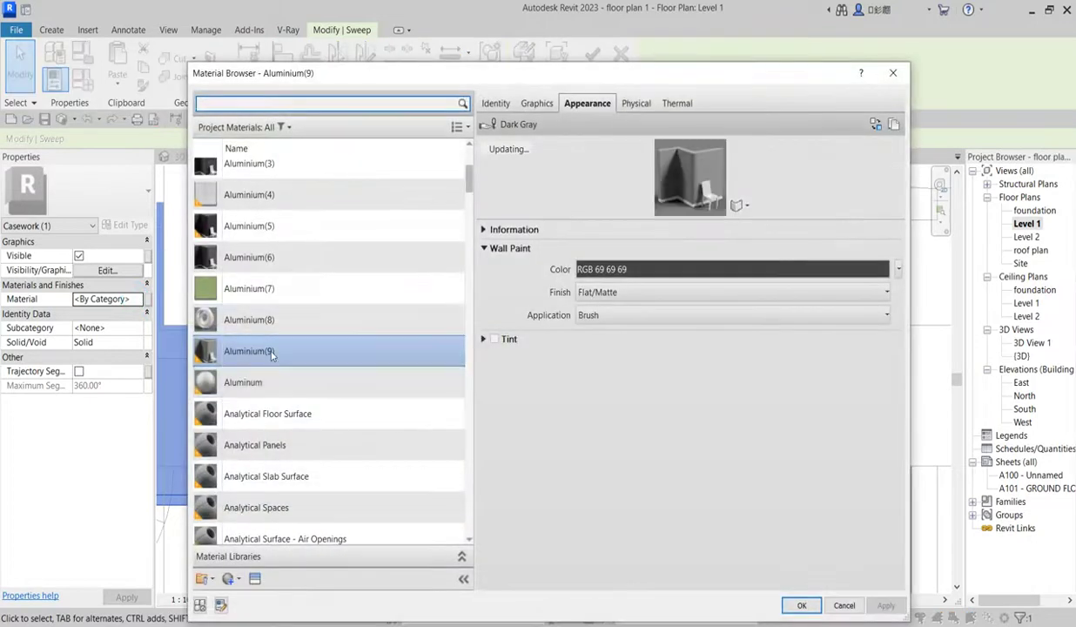
right_click(271, 351)
click(324, 371)
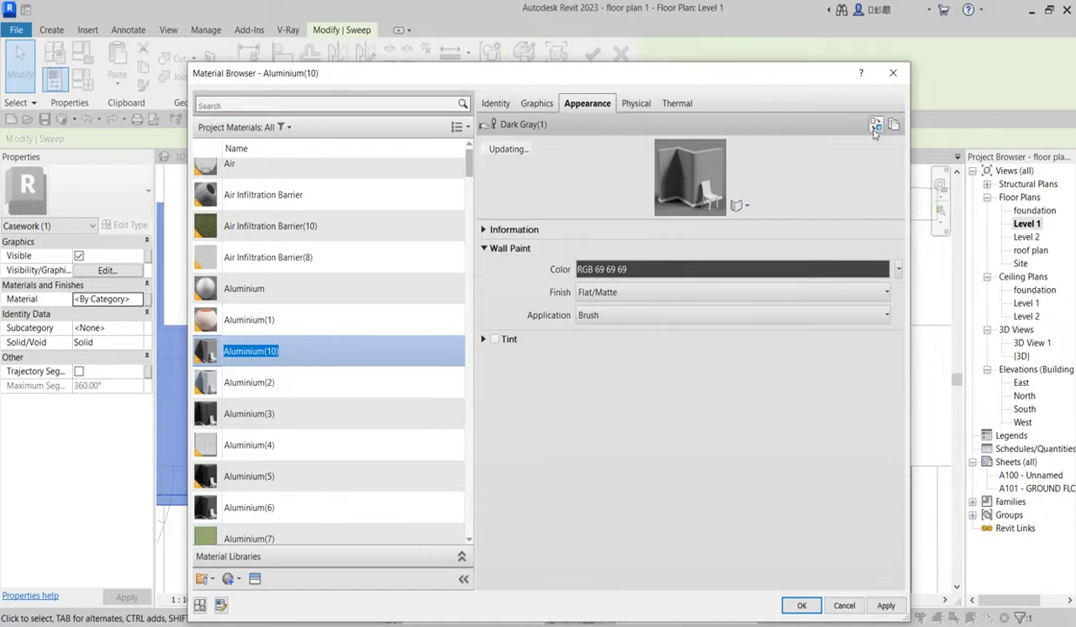
Pick the Ice White appearance from the Appearance Library's Ceramic > Porcelain category
click(876, 127)
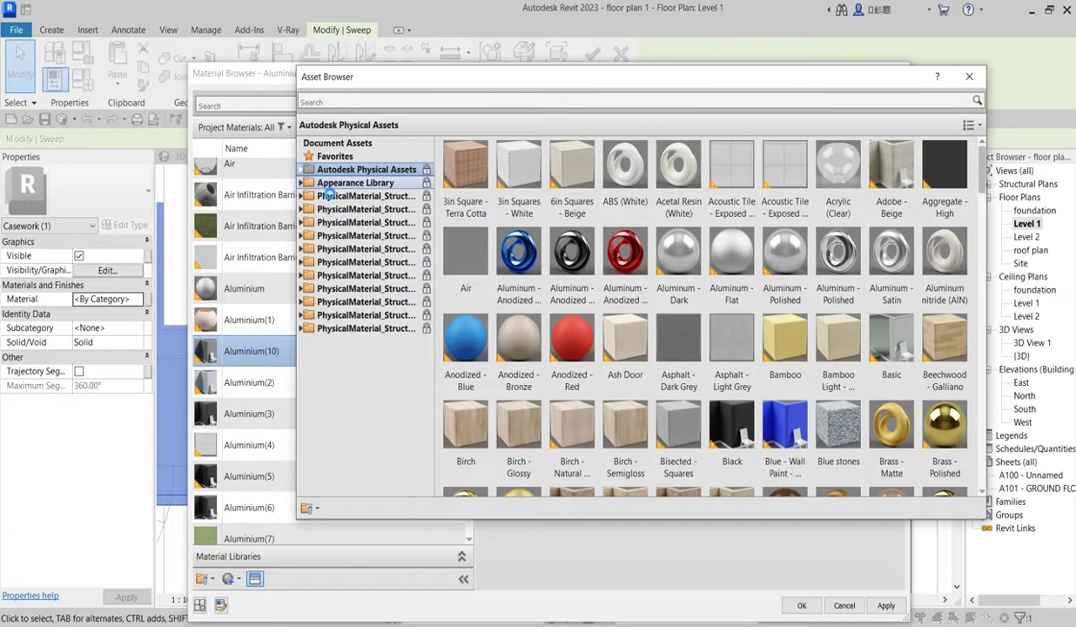
click(335, 183)
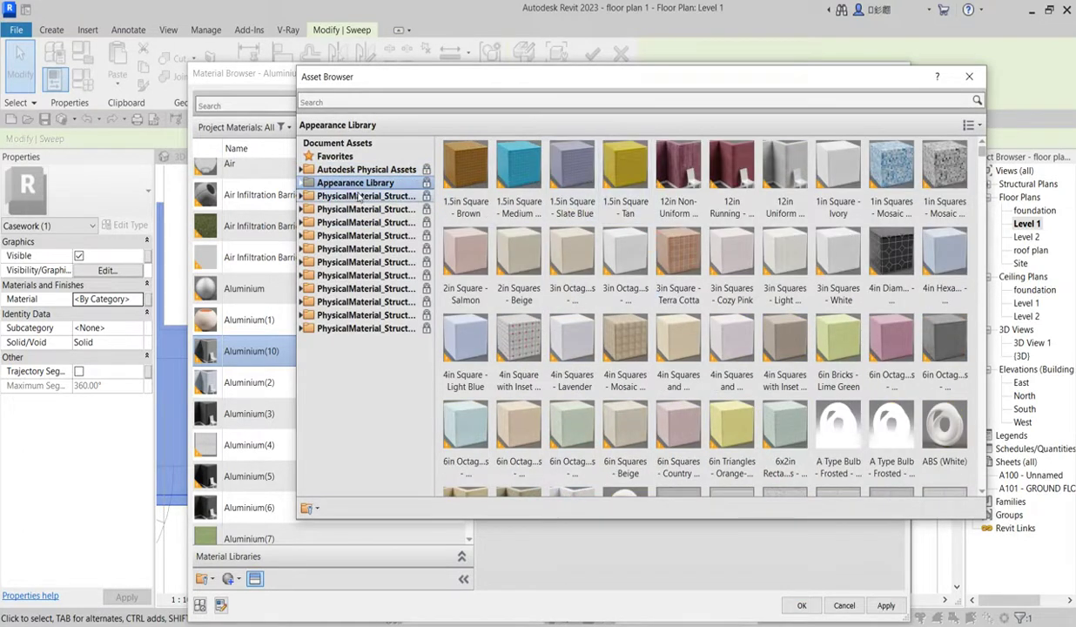
click(304, 182)
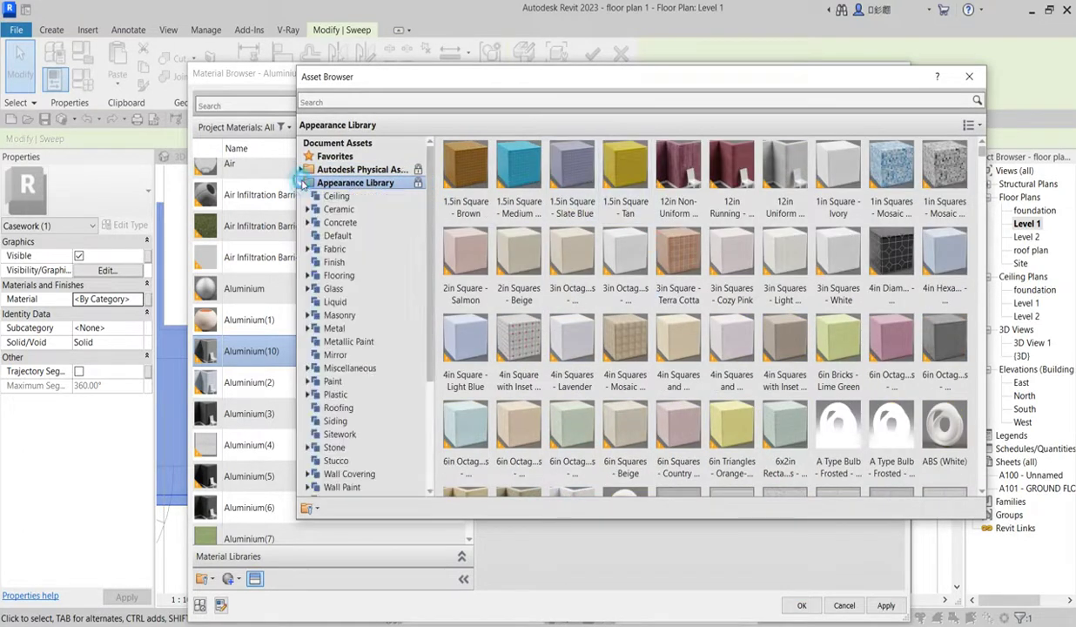
click(339, 210)
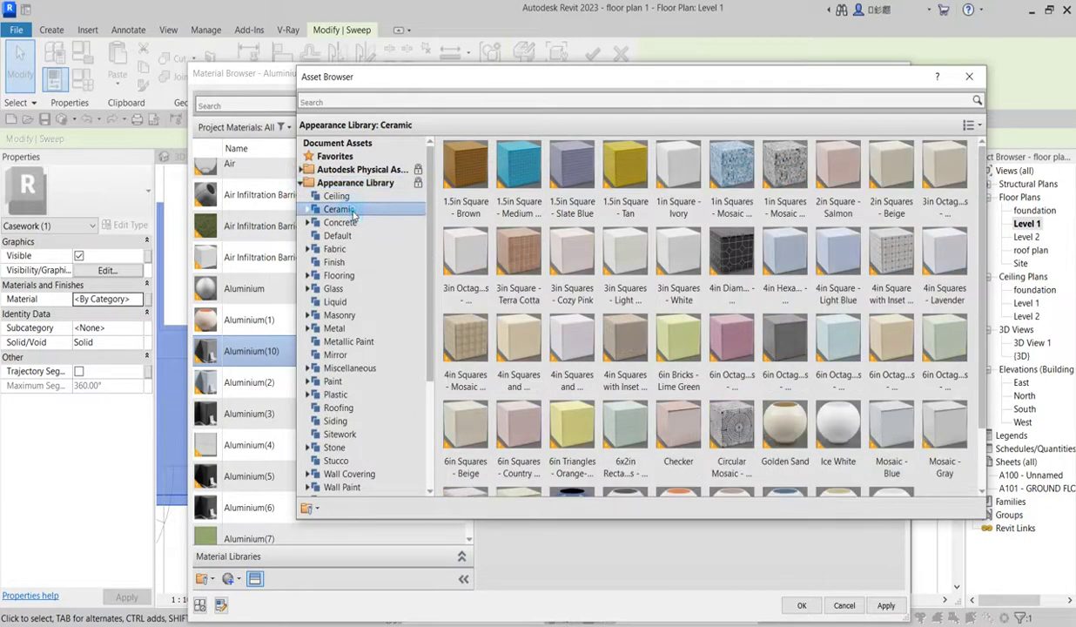
click(307, 223)
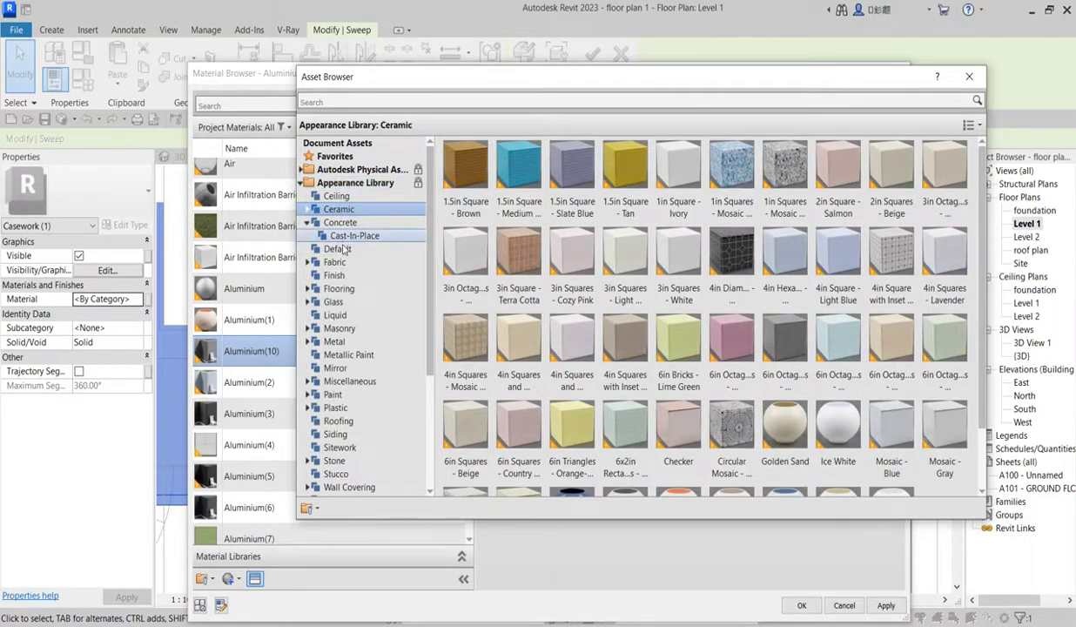
click(307, 210)
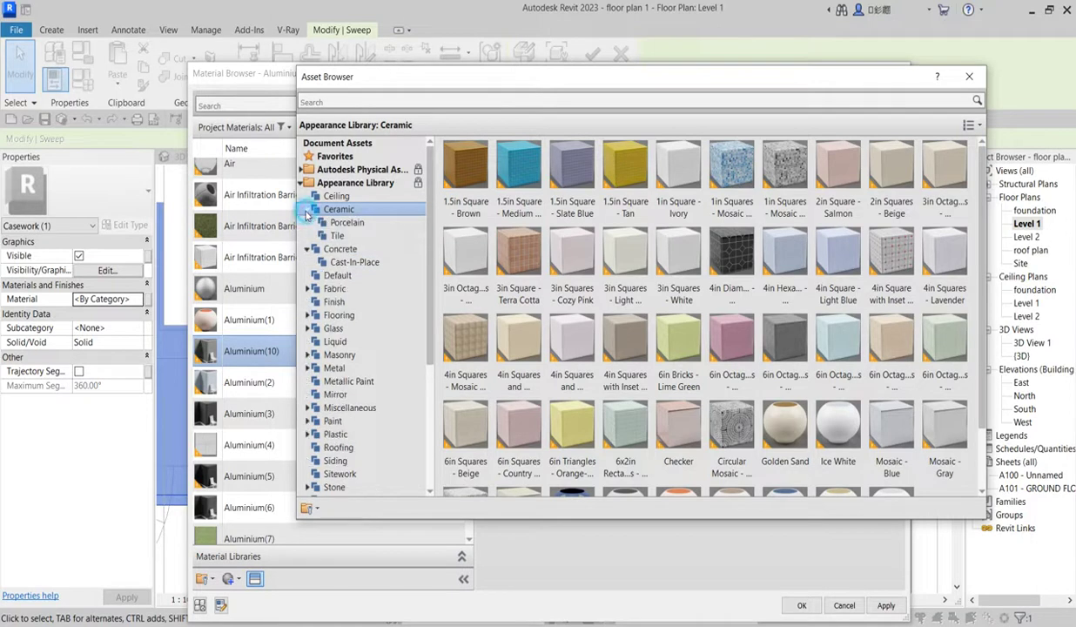
click(347, 222)
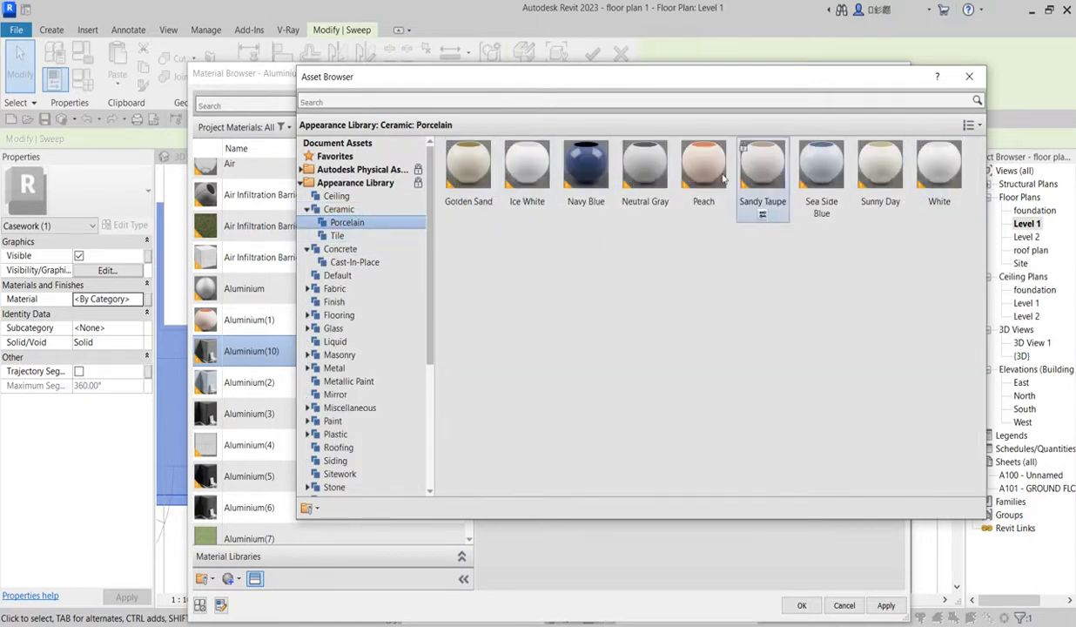
click(525, 177)
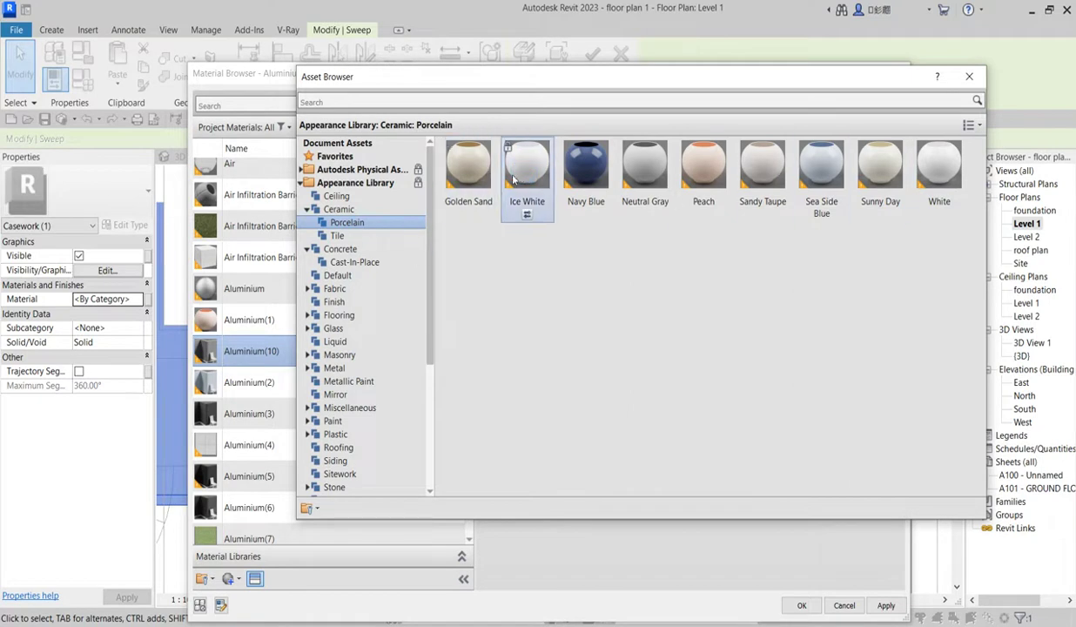
Apply Ice White to Aluminium(10), confirm the material change, and deselect the sweep
click(971, 76)
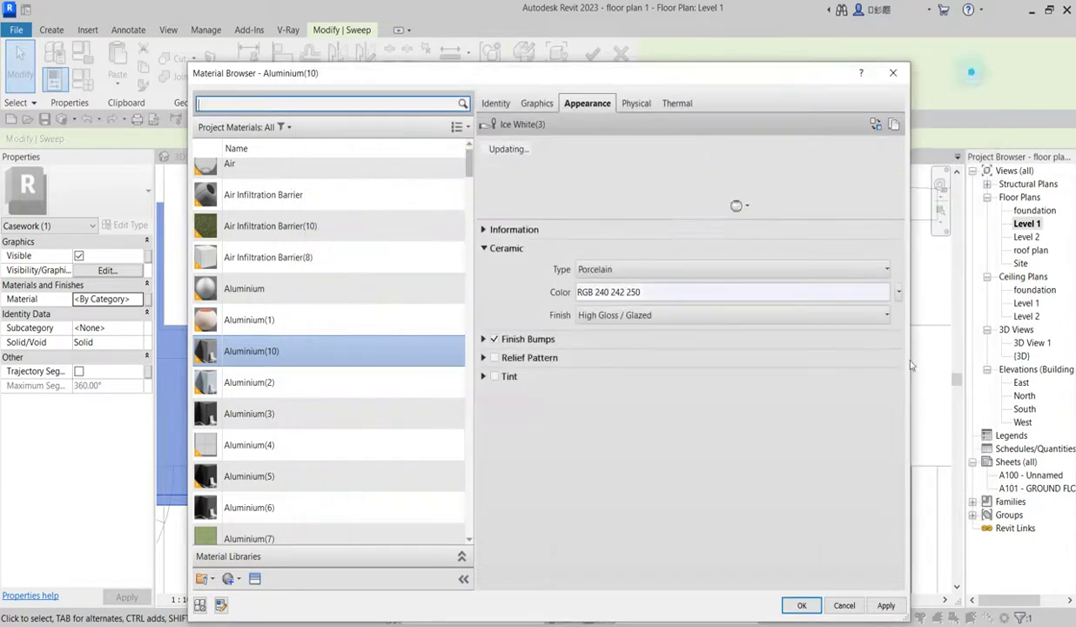
click(804, 605)
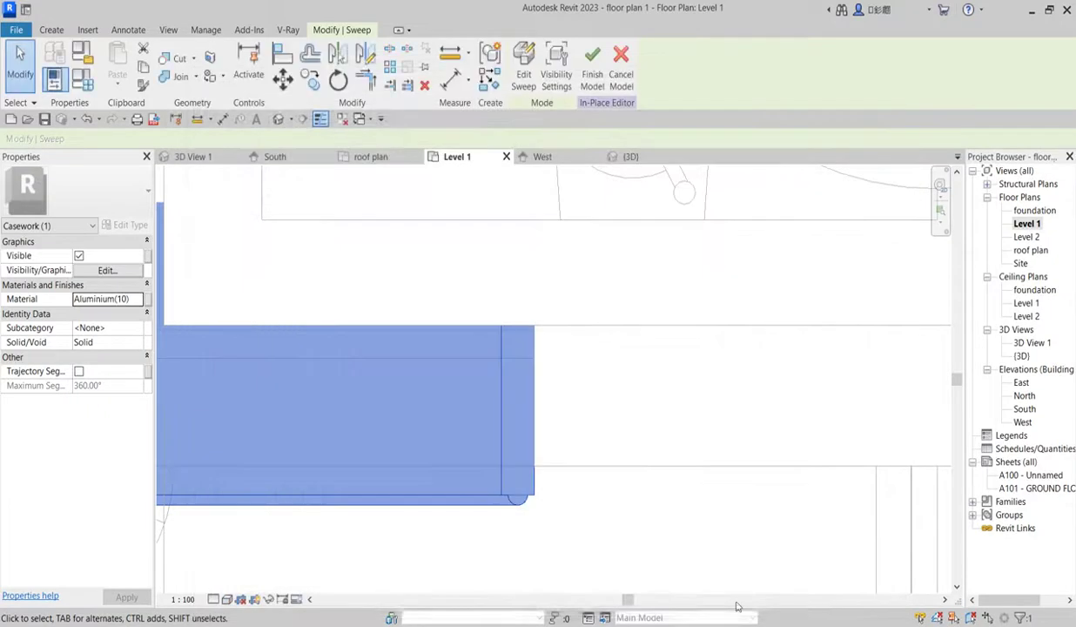
click(627, 487)
Show the South elevation and finish the Casework 1 in-place sweep model
scroll(501, 428, down, 2)
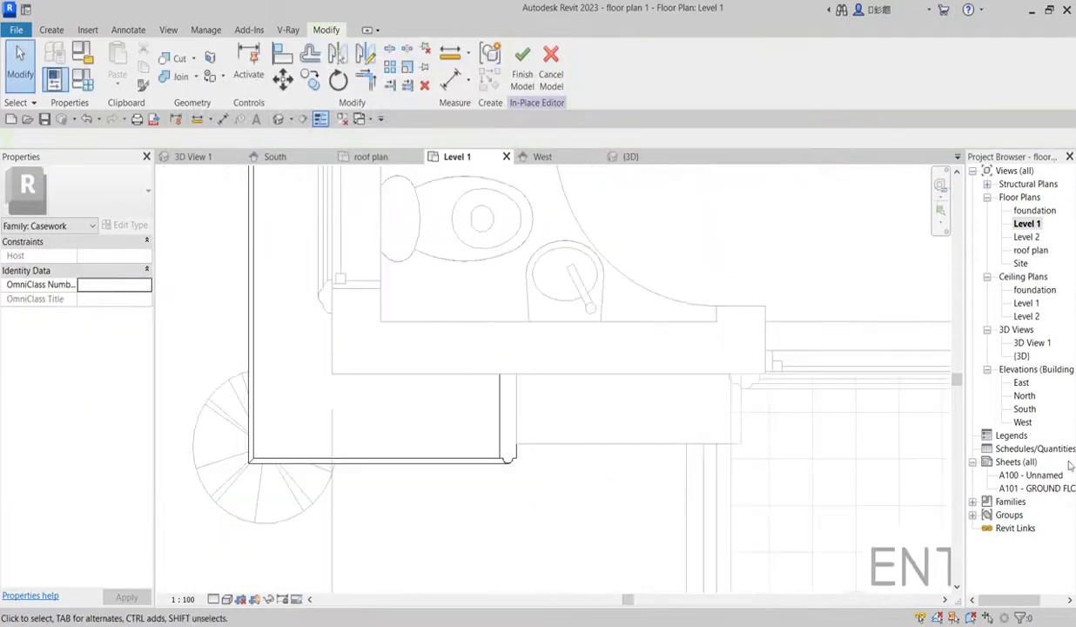
double_click(1024, 408)
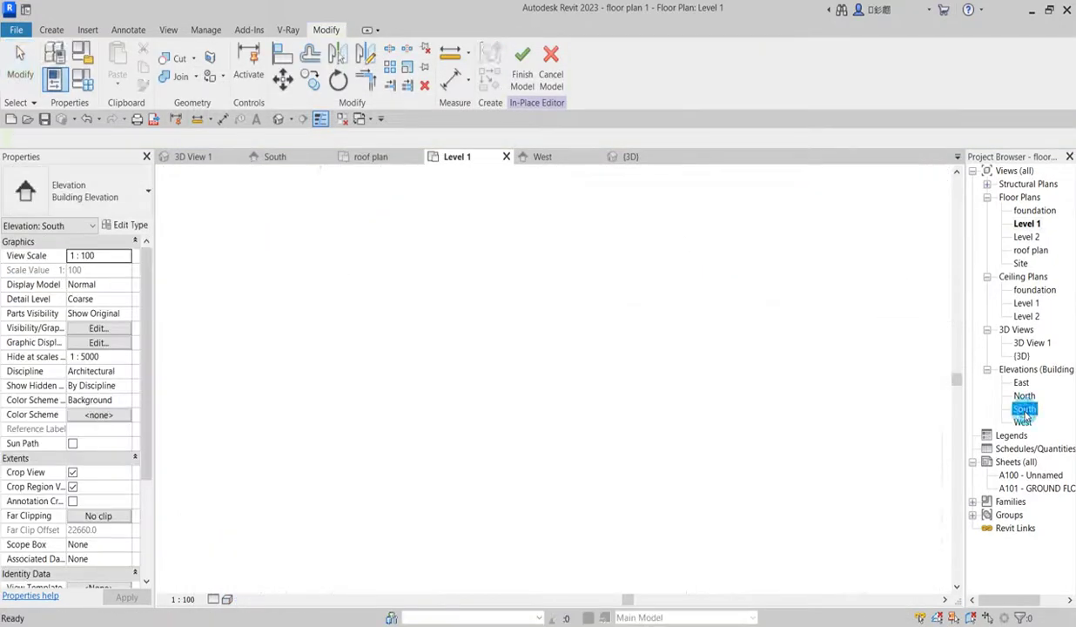
scroll(517, 404, down, 2)
scroll(526, 436, down, 1)
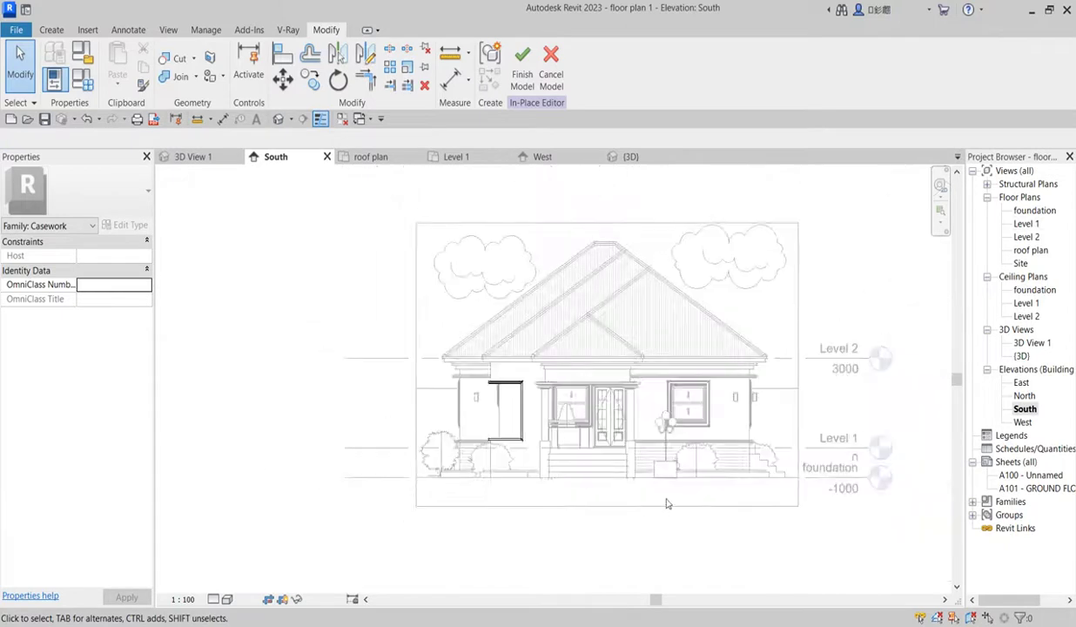
scroll(531, 405, up, 3)
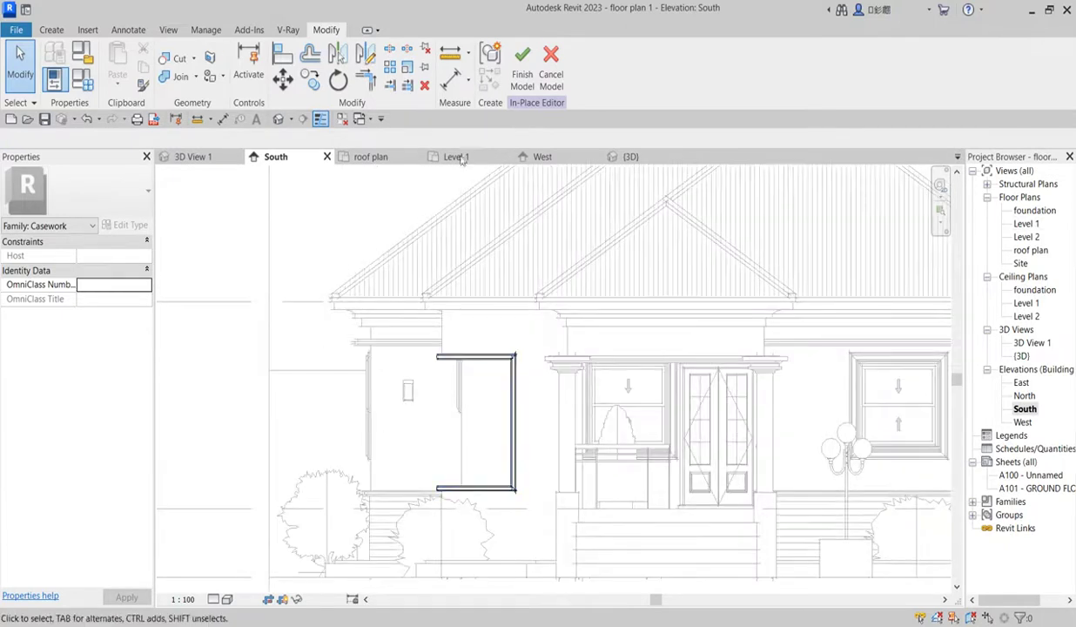
click(524, 74)
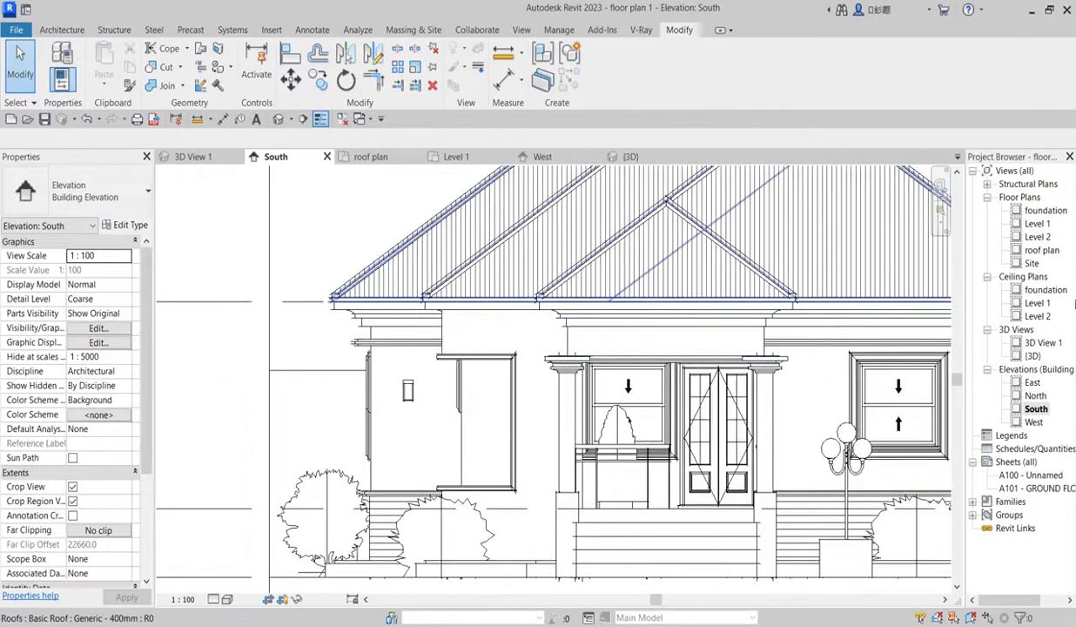
Zoom around the finished house in 3D View 1, then switch to the Level 1 floor plan
double_click(1043, 343)
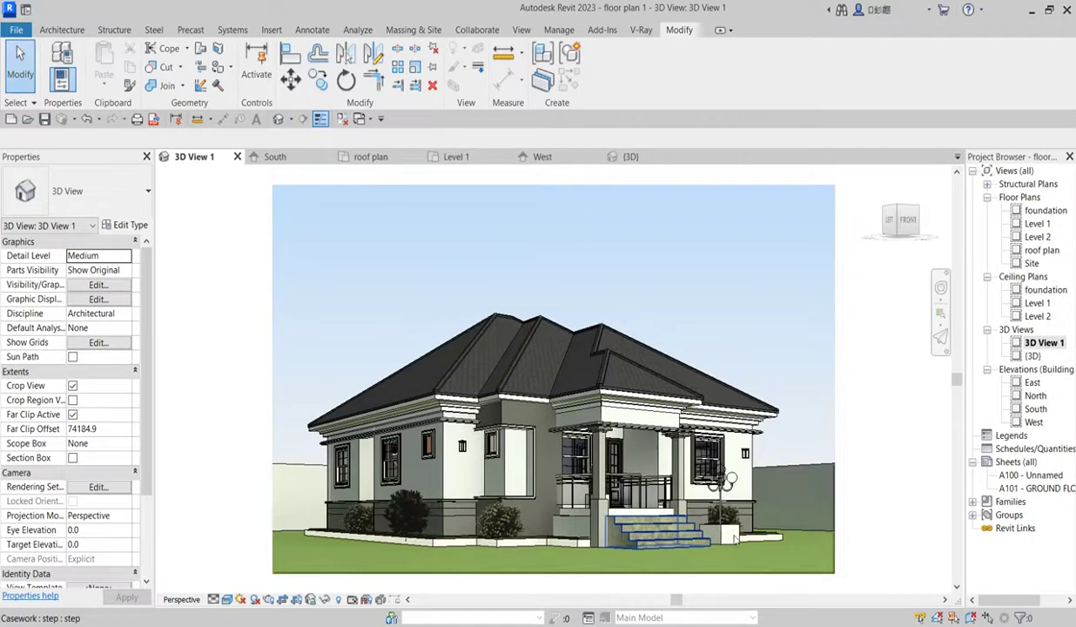
scroll(769, 520, up, 3)
scroll(418, 392, up, 4)
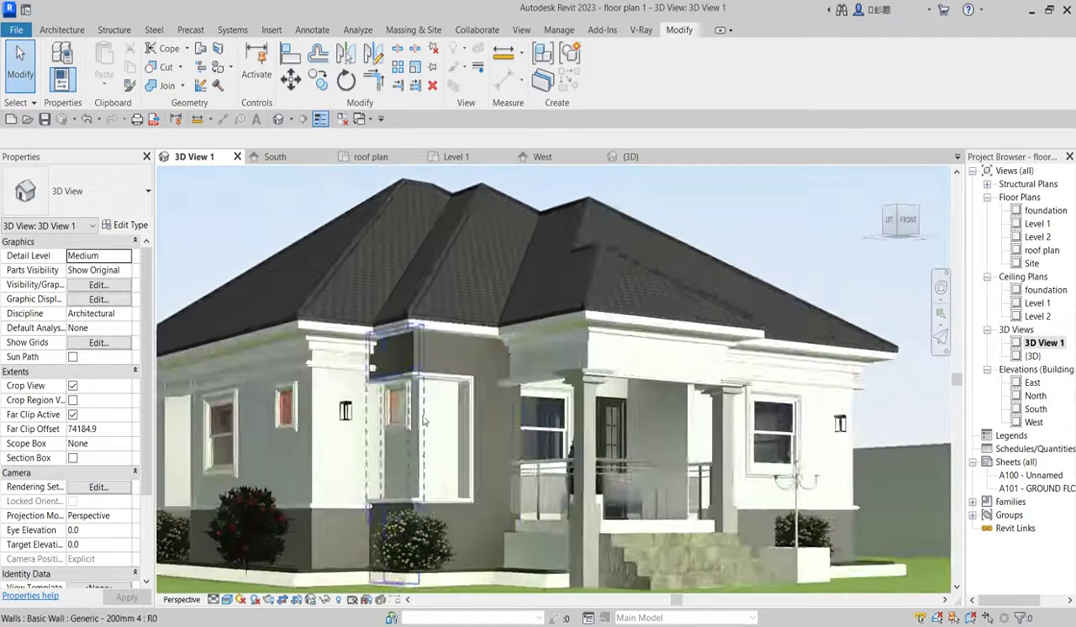
scroll(416, 383, down, 6)
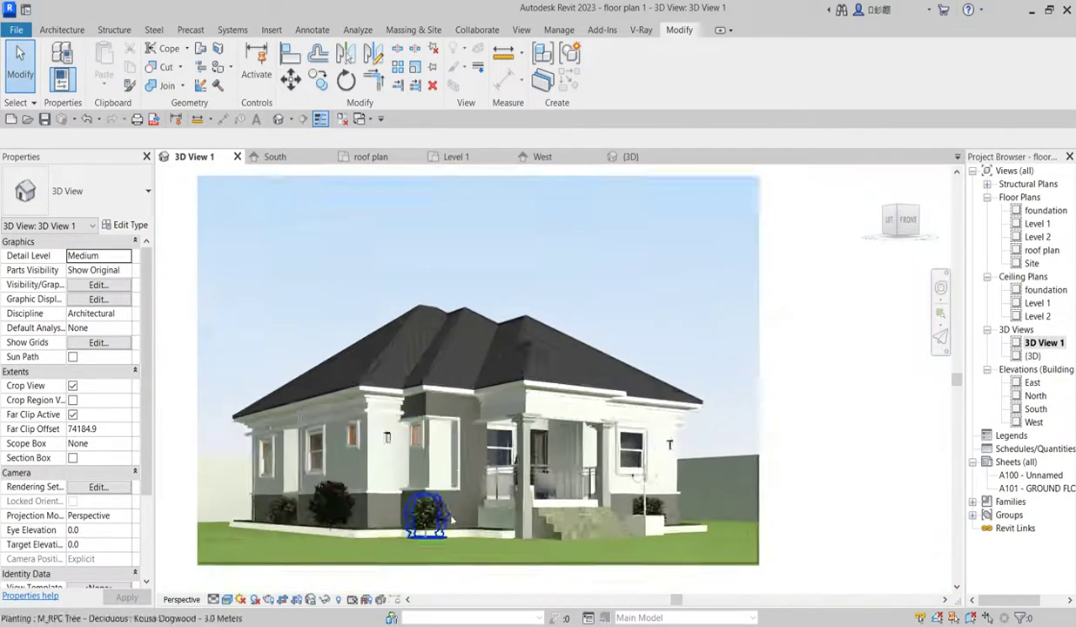
scroll(450, 518, up, 3)
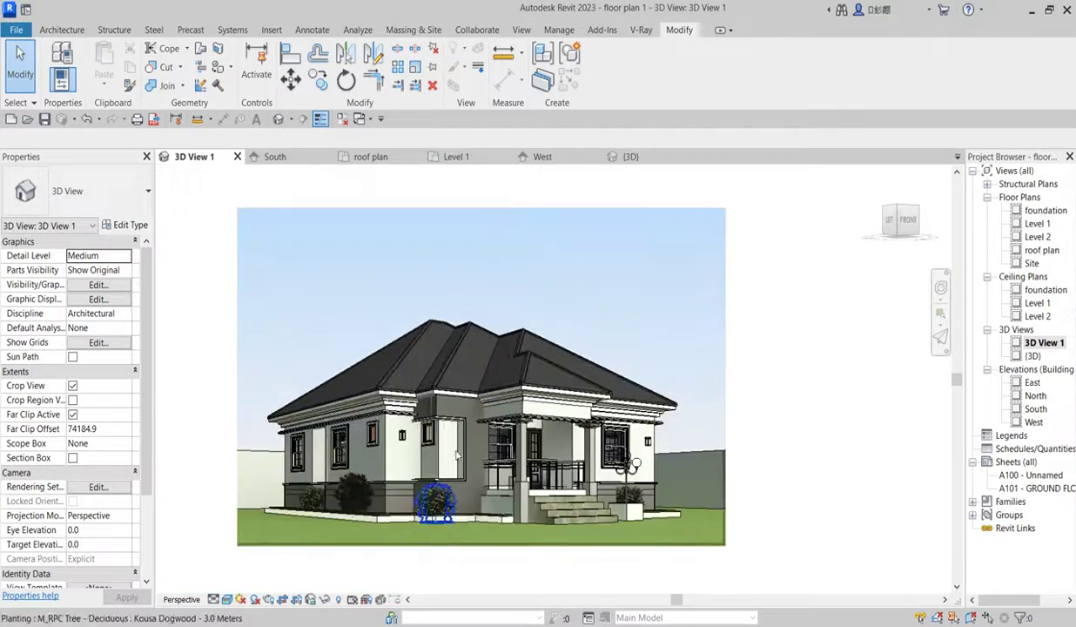
scroll(536, 418, down, 2)
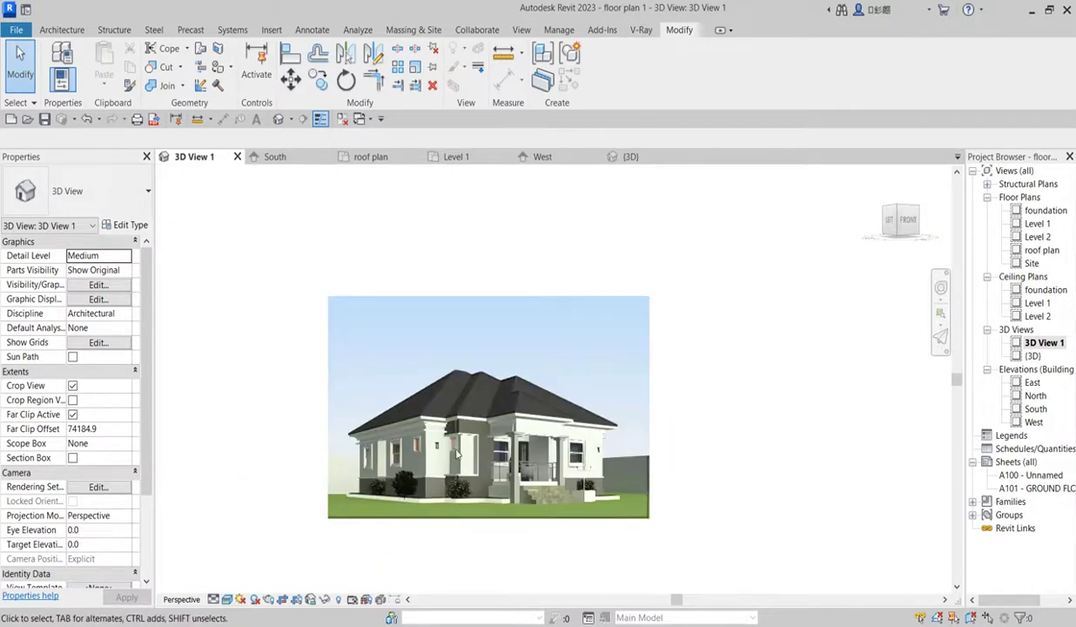
scroll(546, 416, up, 3)
scroll(547, 415, up, 3)
scroll(514, 471, down, 5)
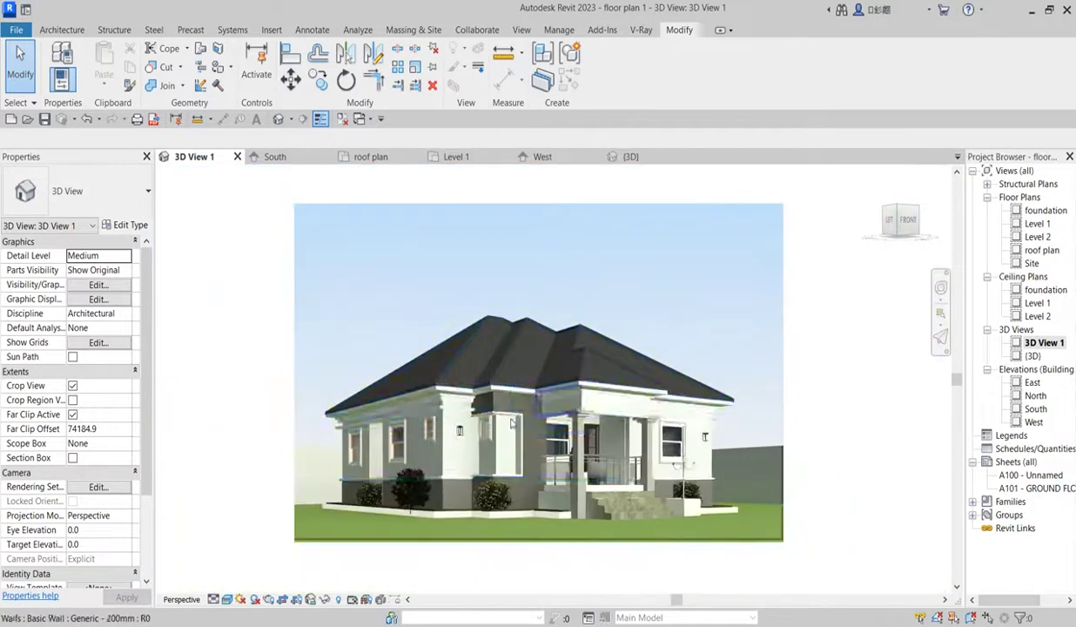
scroll(487, 507, up, 2)
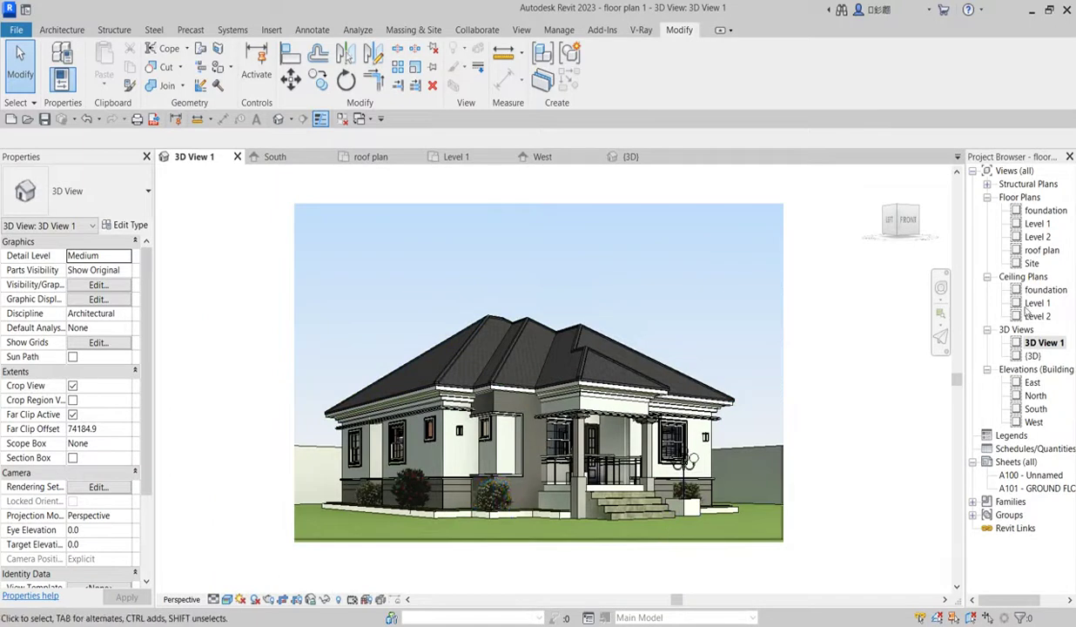
double_click(1034, 223)
scroll(880, 366, down, 3)
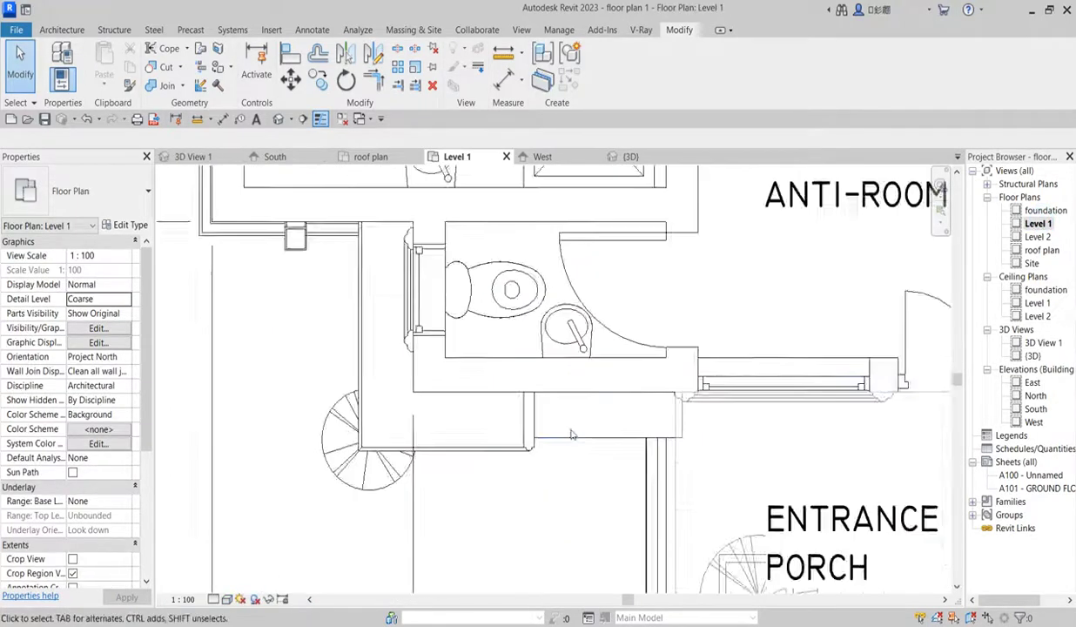
Open the South elevation from Elevations and zoom to show the whole house
click(1029, 408)
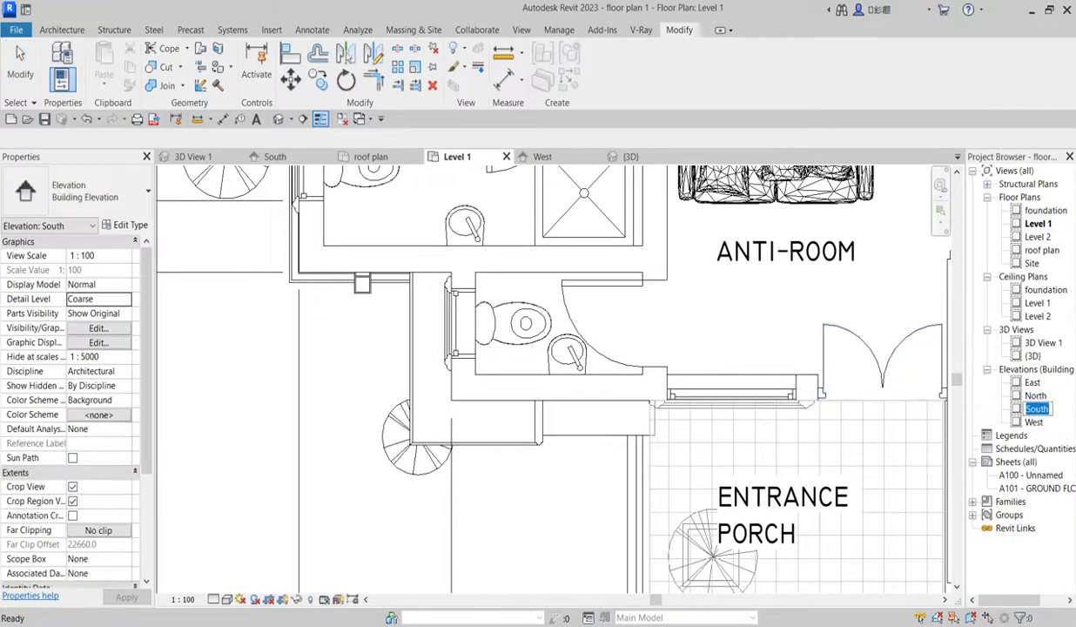
click(1035, 396)
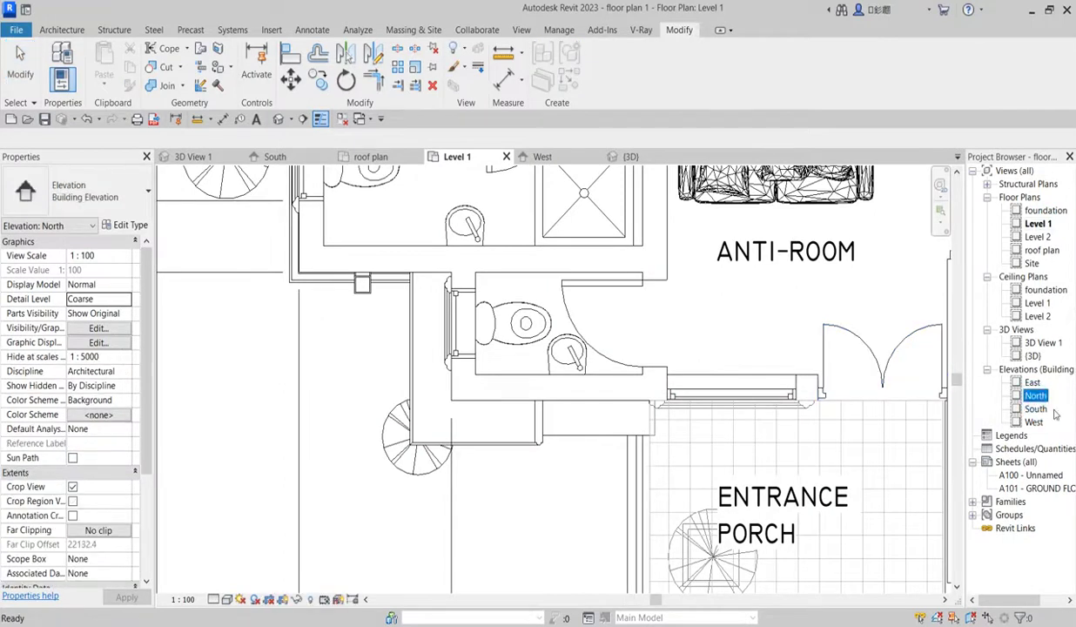
double_click(1035, 408)
scroll(688, 475, down, 5)
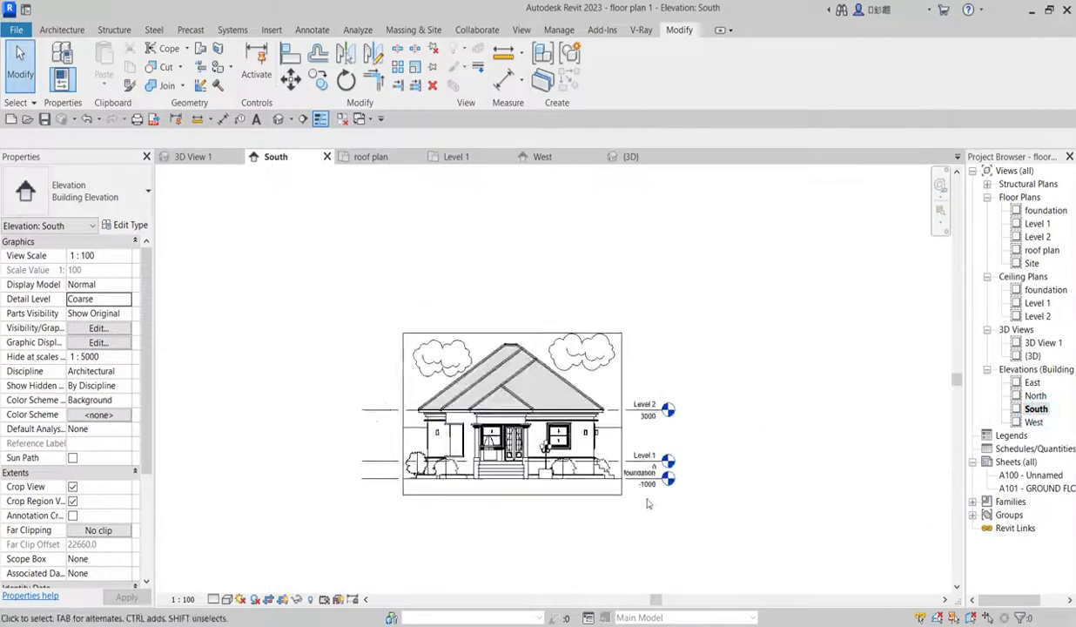
scroll(677, 497, up, 1)
scroll(454, 471, up, 3)
scroll(454, 470, down, 3)
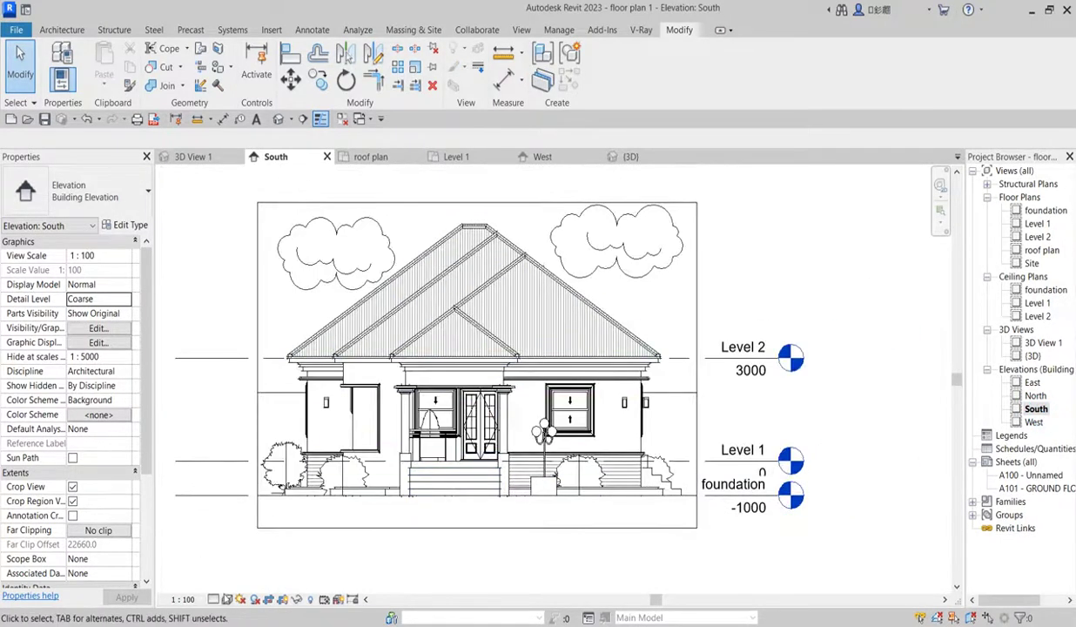
click(226, 599)
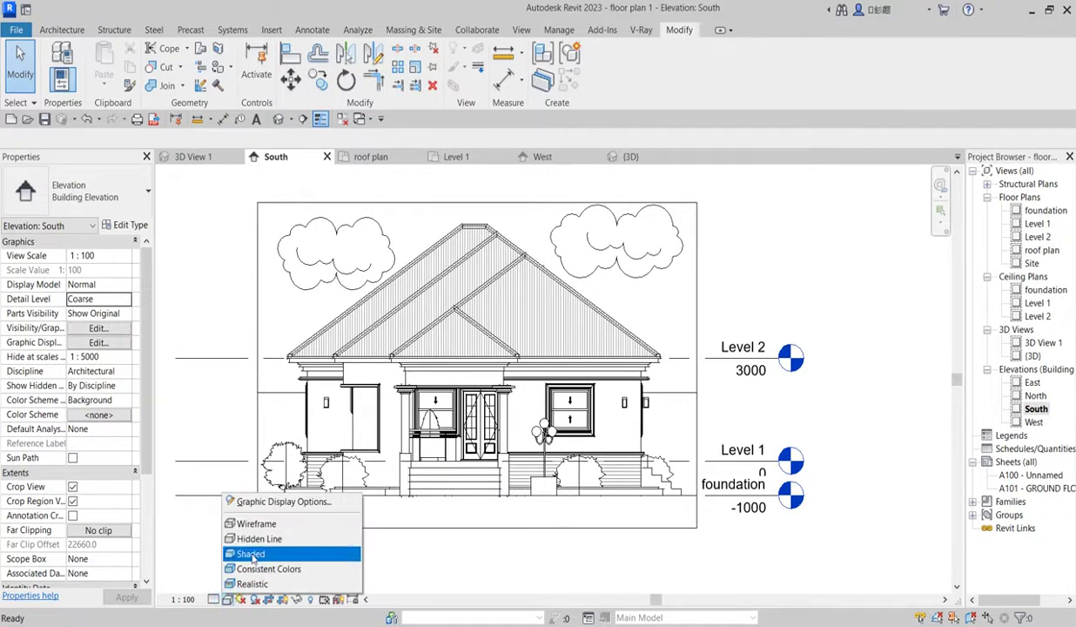
Set the South elevation to the Shaded visual style with shadows on, and zoom to inspect
click(251, 554)
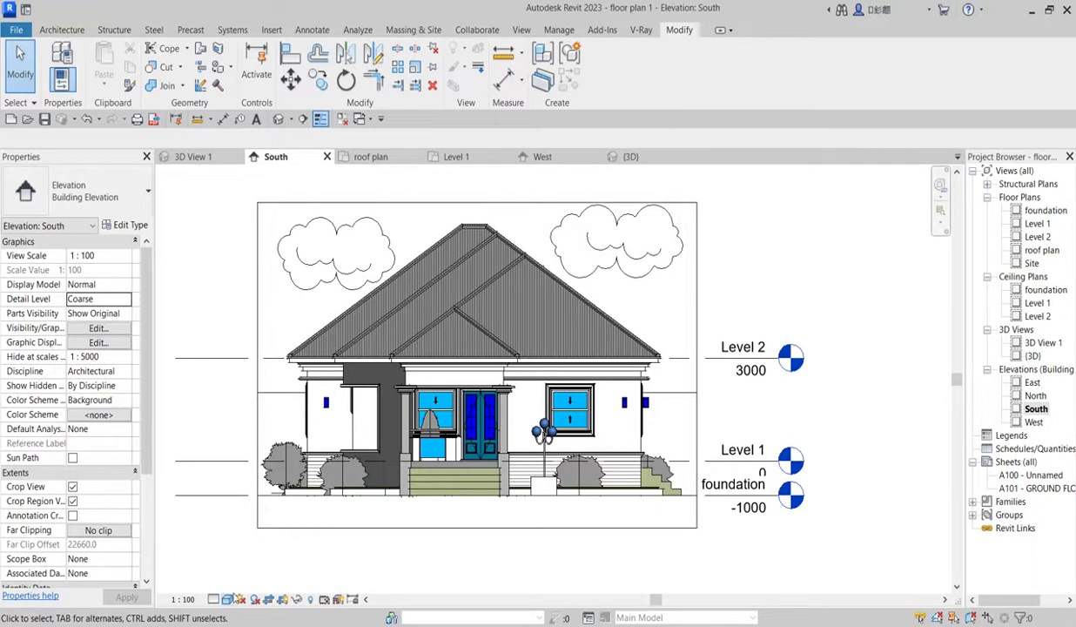
click(254, 599)
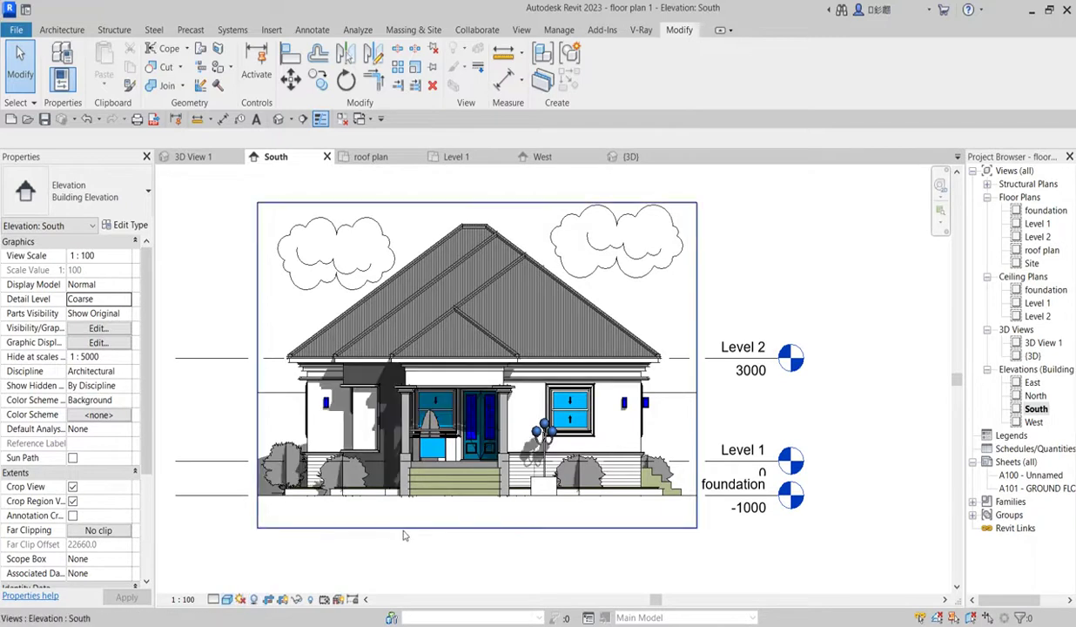
scroll(403, 535, up, 1)
scroll(403, 536, down, 2)
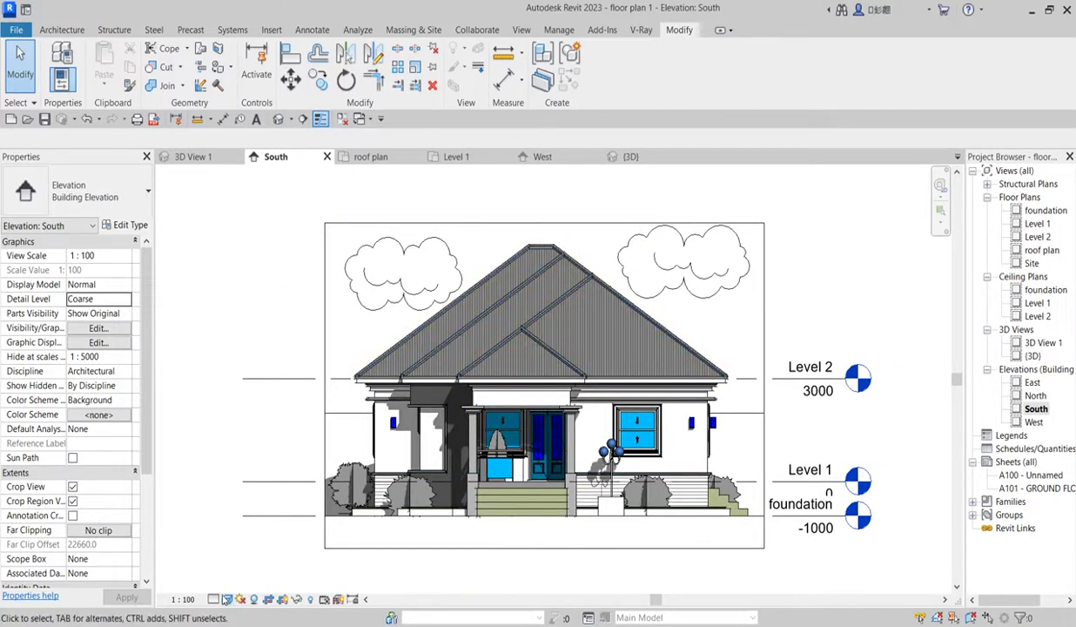
click(293, 439)
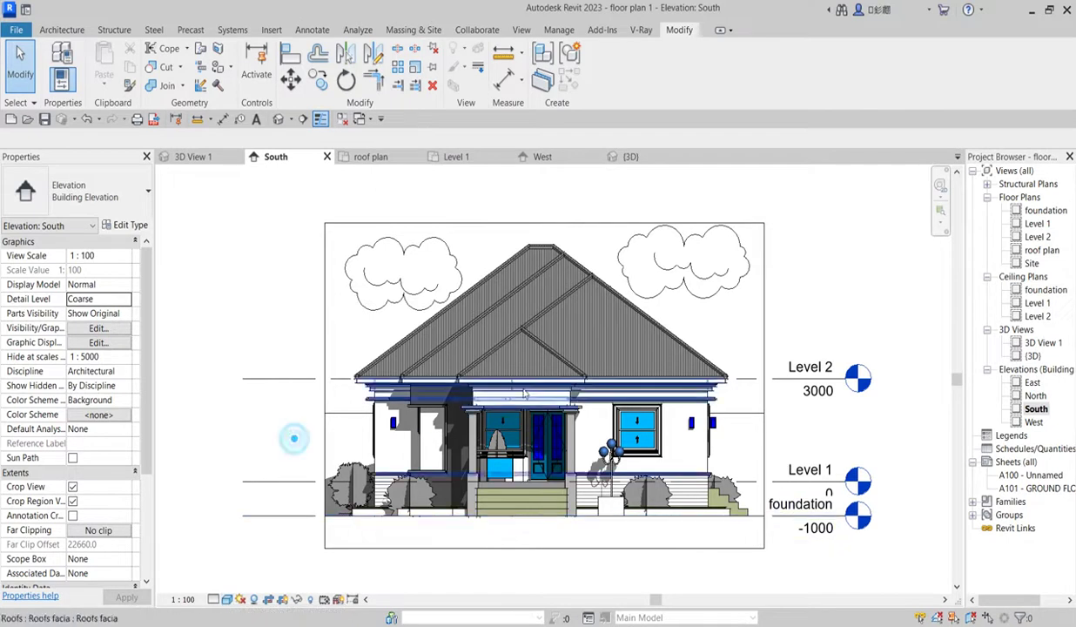
scroll(480, 440, up, 2)
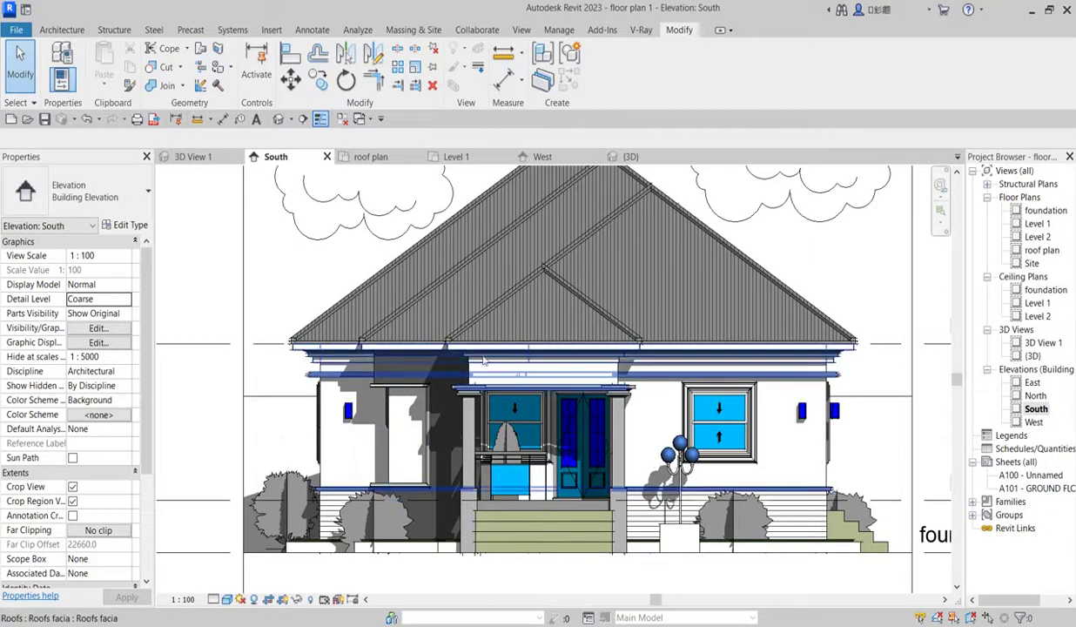
scroll(767, 453, down, 1)
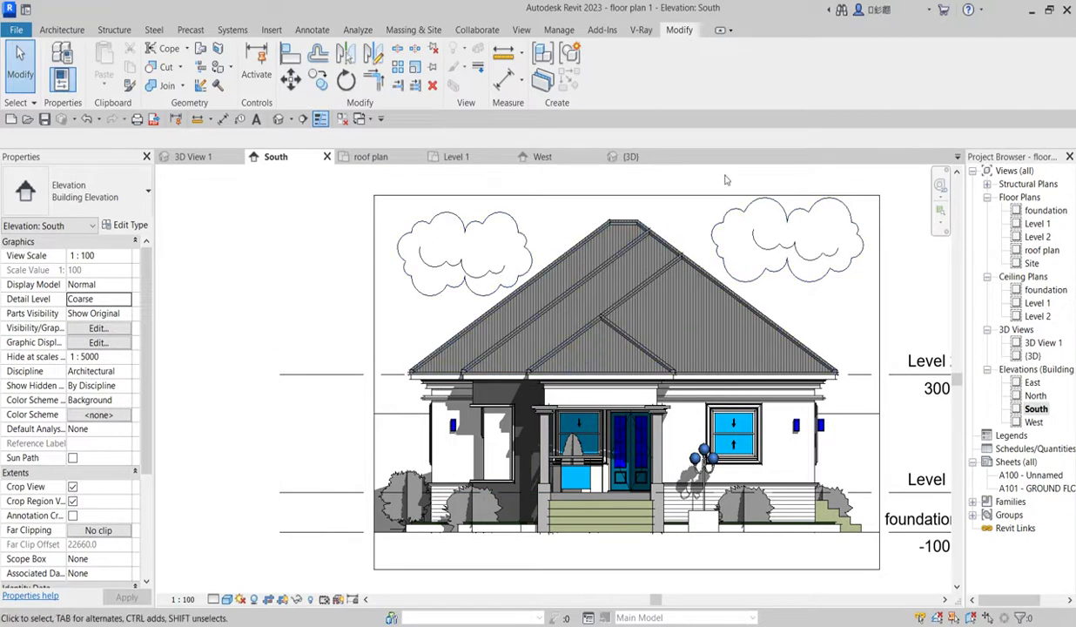
scroll(854, 317, down, 2)
scroll(864, 310, up, 3)
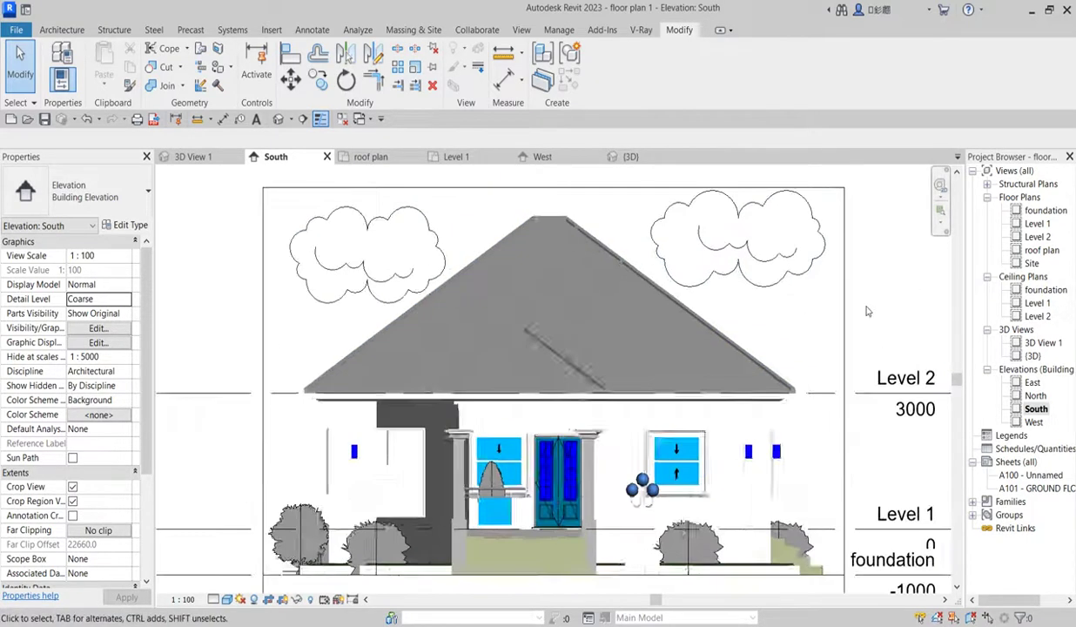